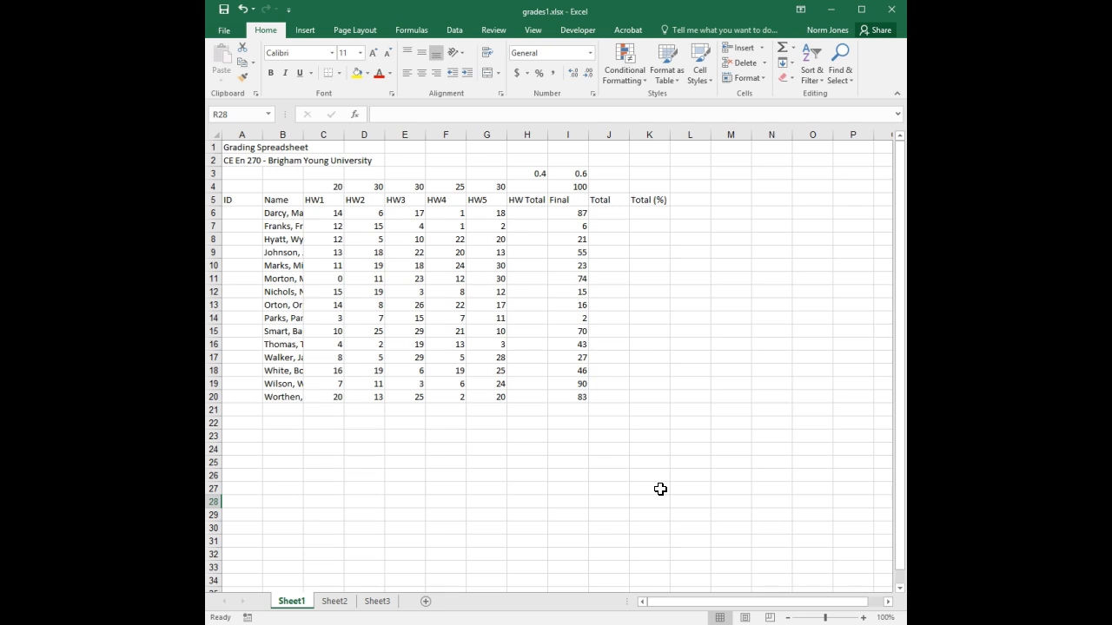
Format the sheet title in A1 as bold at 16 points and italicize the subtitle in A2.
left_click(863, 617)
left_click(864, 618)
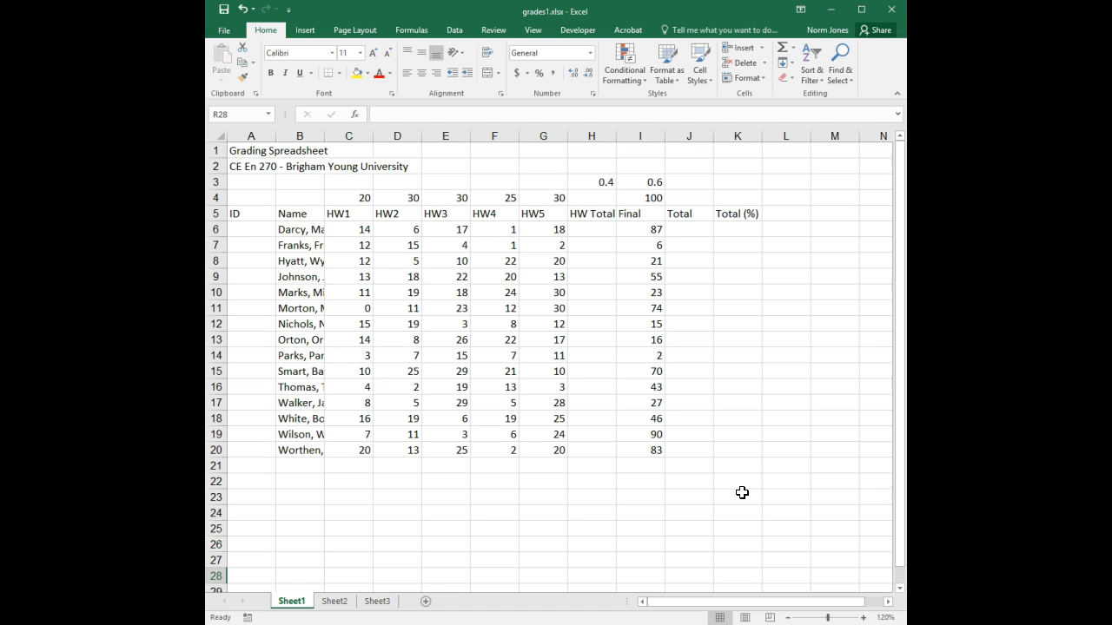
left_click(249, 152)
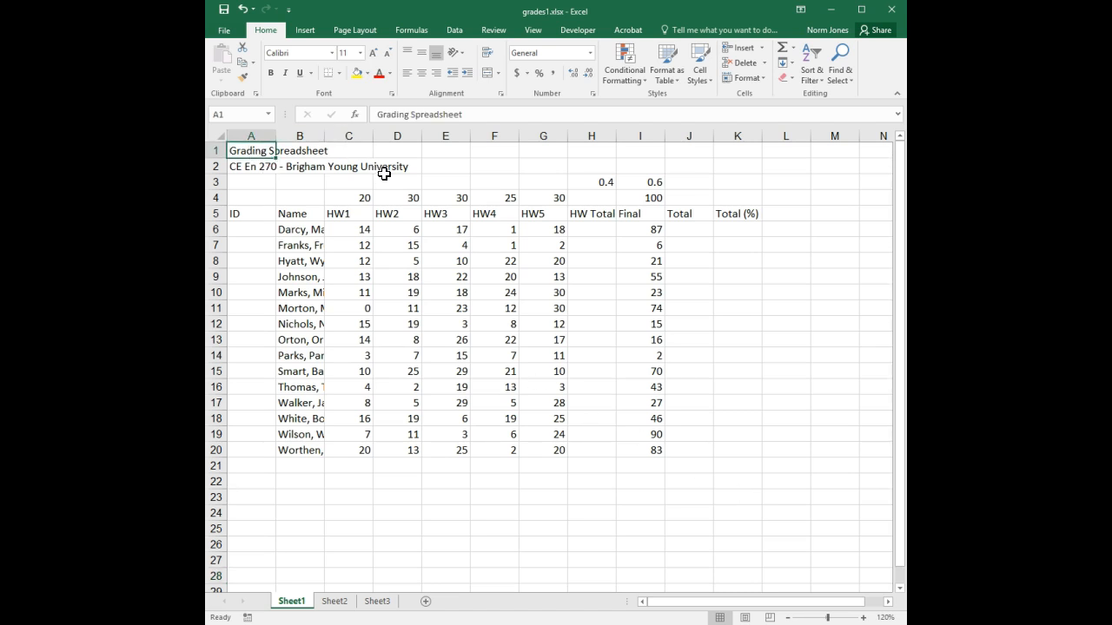
left_click(271, 74)
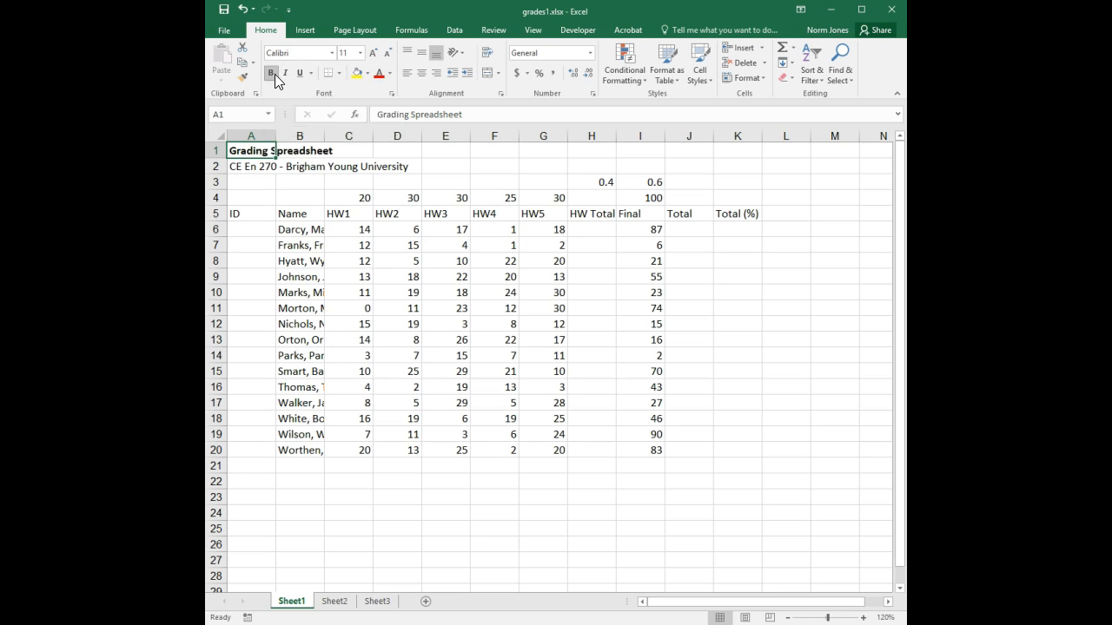
left_click(373, 54)
left_click(373, 54)
left_click(373, 55)
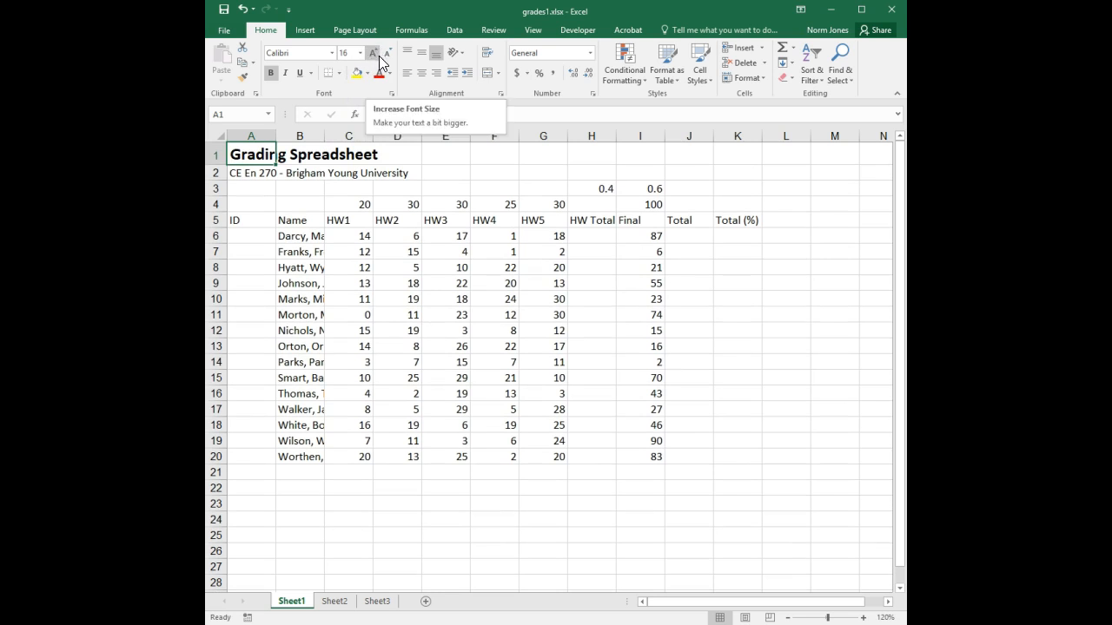
left_click(258, 172)
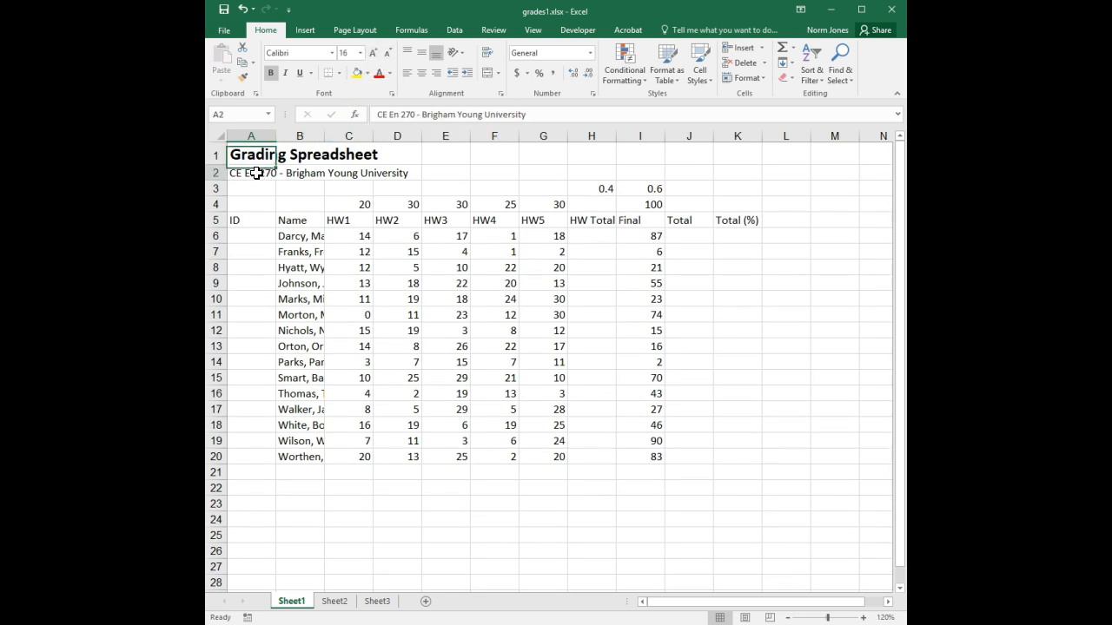
left_click(285, 75)
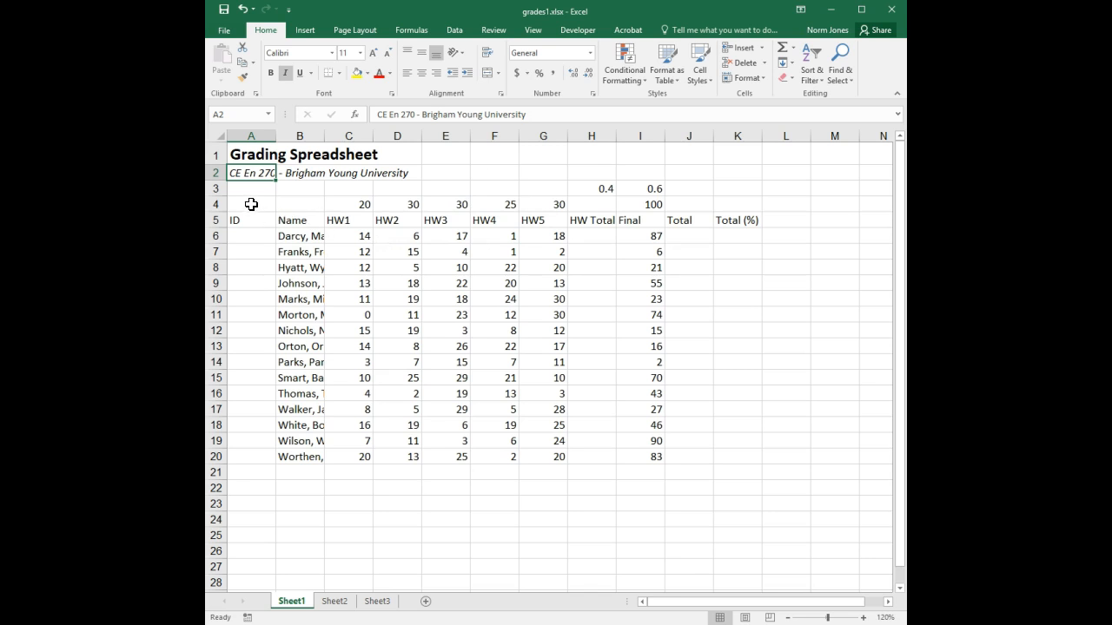
Enter 1, 2 and 3 as the first three IDs in cells A6 to A8.
left_click(257, 234)
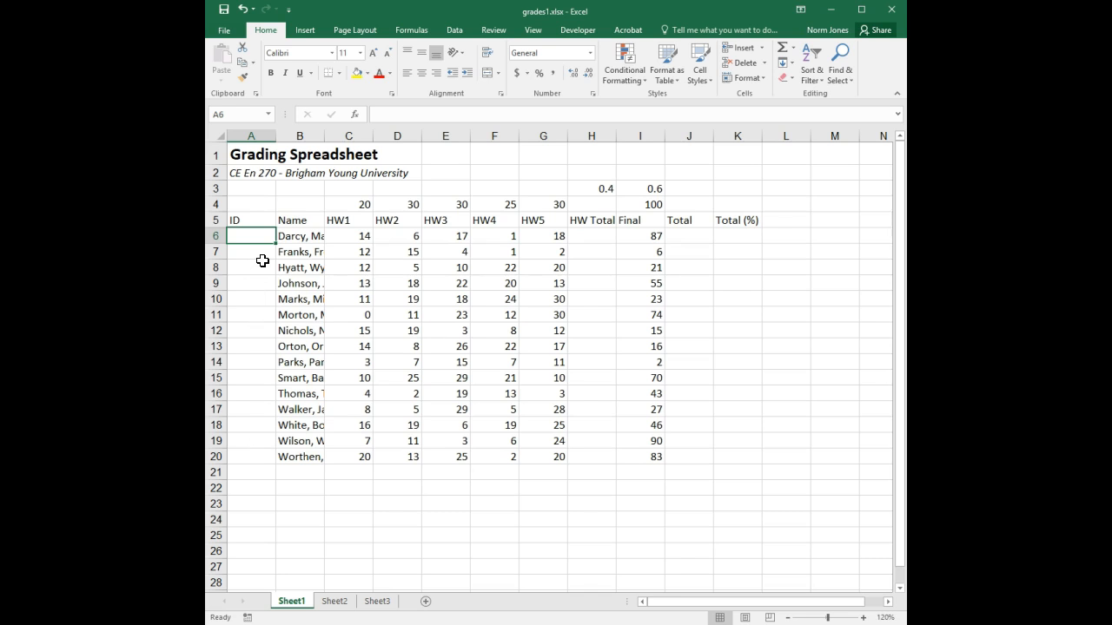
type("1")
key("Return")
type("2")
key("Return")
type("3")
key("Return")
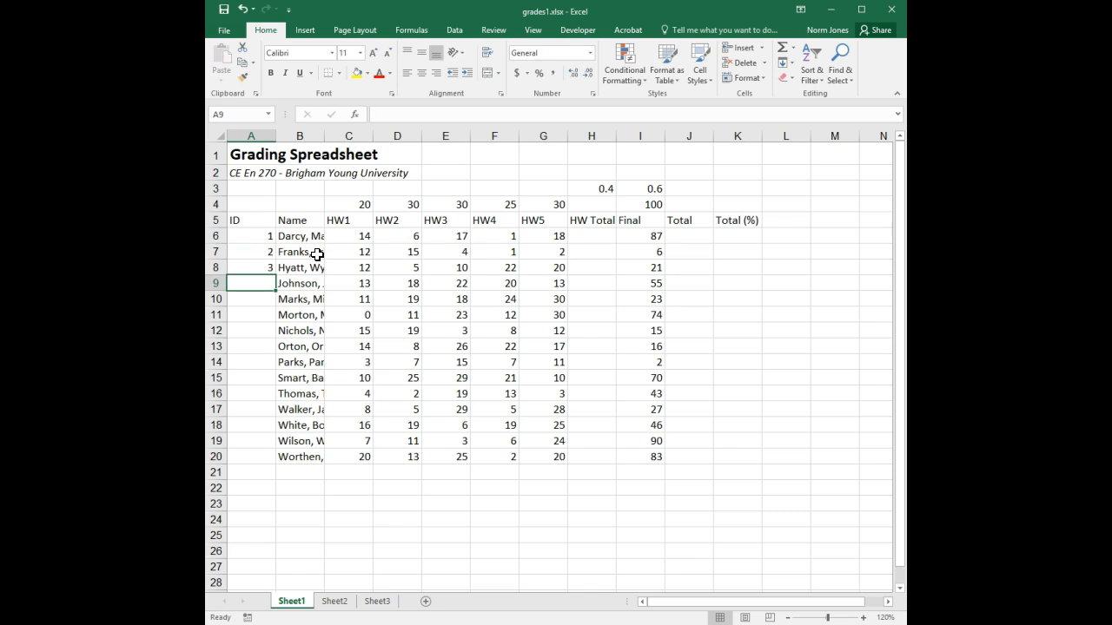
Extend the ID series in A6:A8 down to A20, and undo that fill.
left_click(266, 234)
left_click_drag(266, 235, 268, 261)
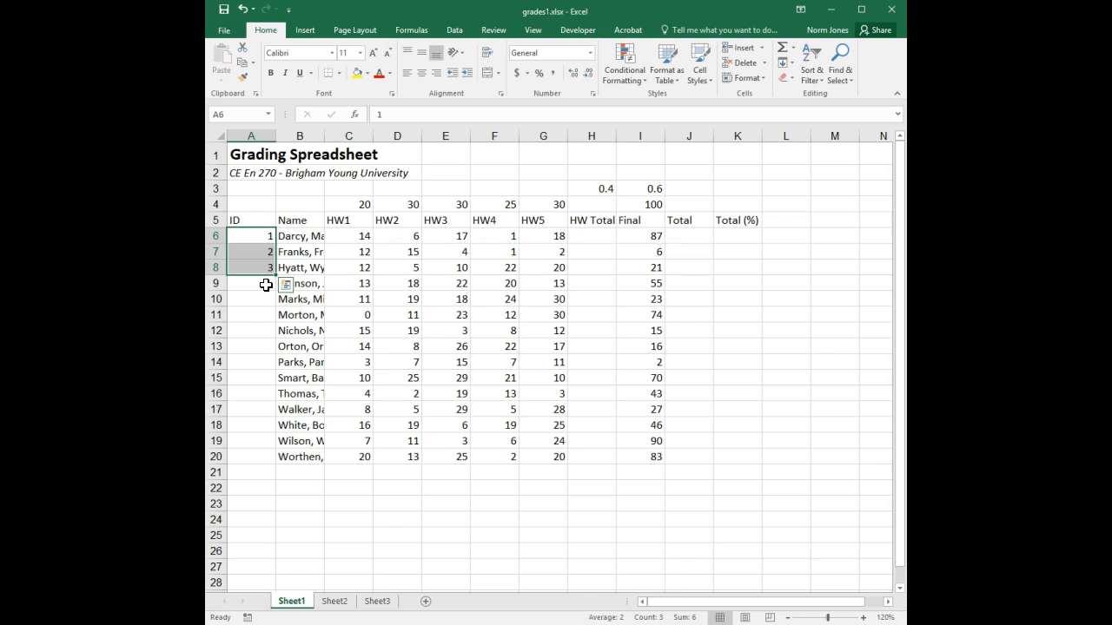
left_click_drag(275, 275, 271, 462)
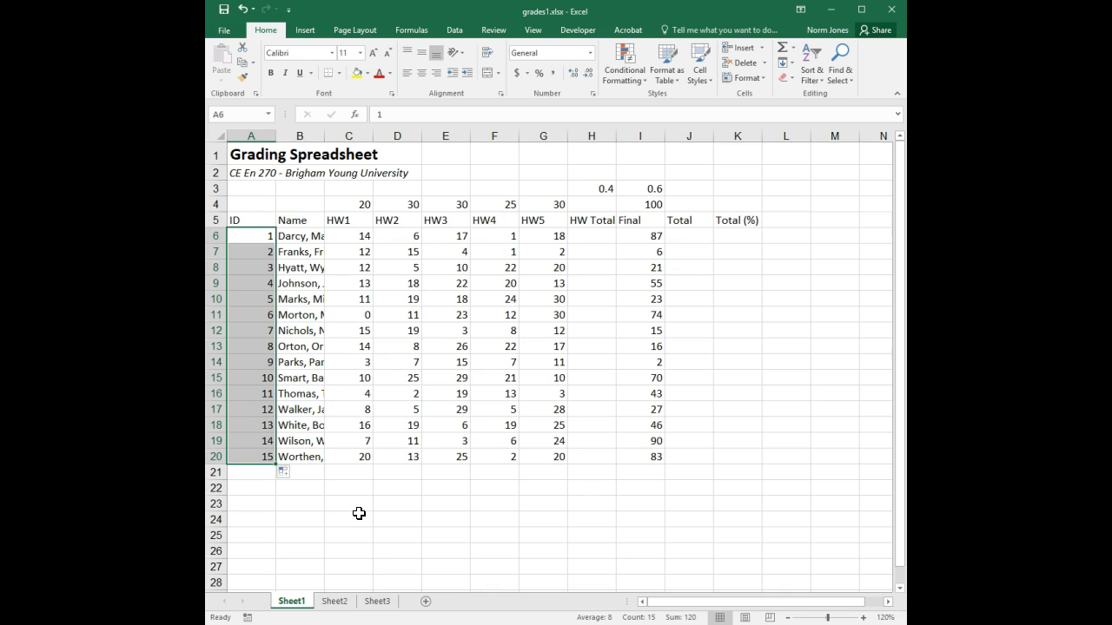
right_click(249, 318)
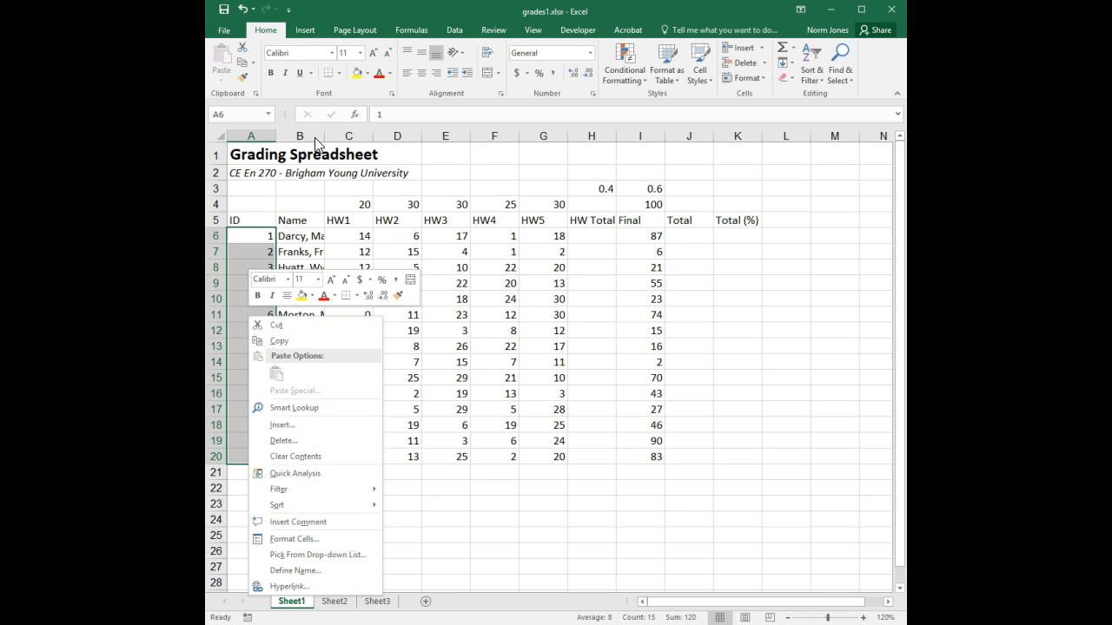
left_click(243, 9)
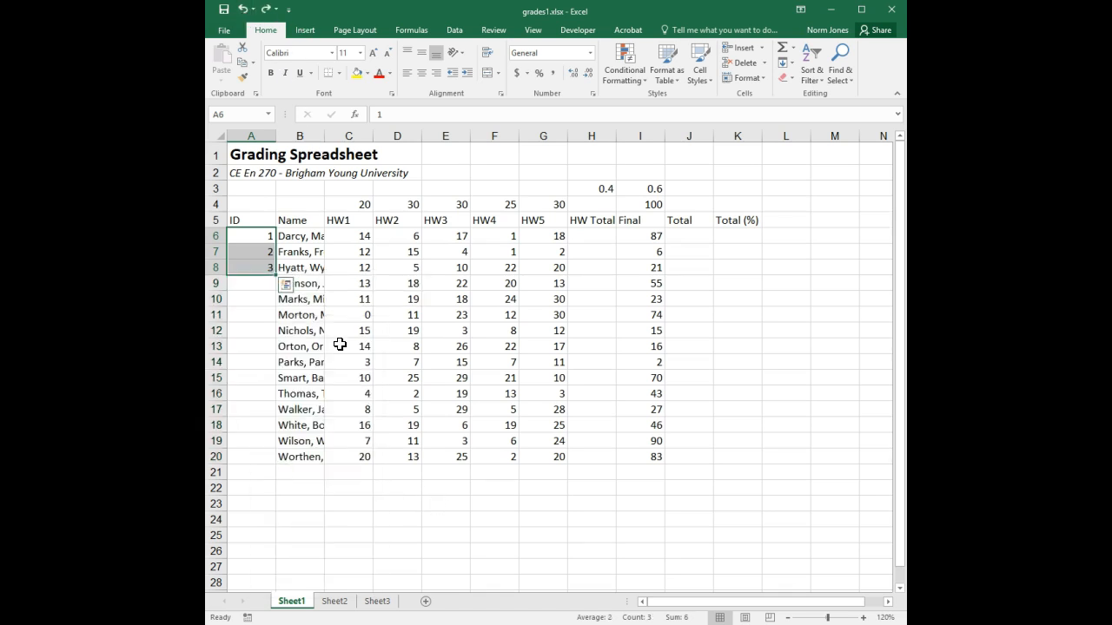
Auto-fill the ID series from A6:A8 to the last student row once more, and undo it.
double_click(276, 275)
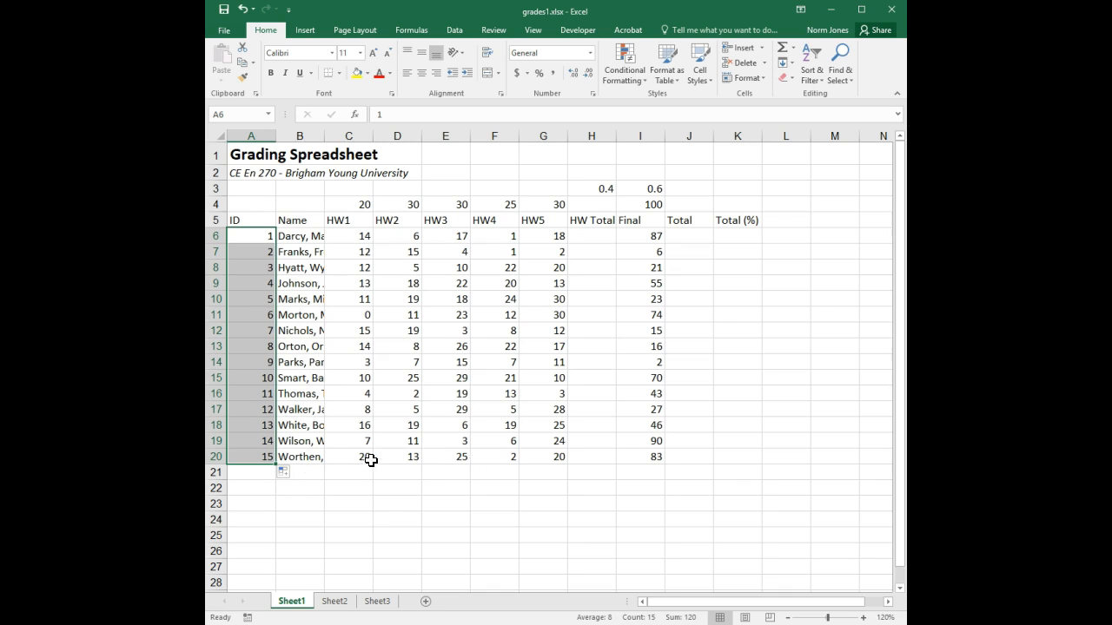
left_click(306, 489)
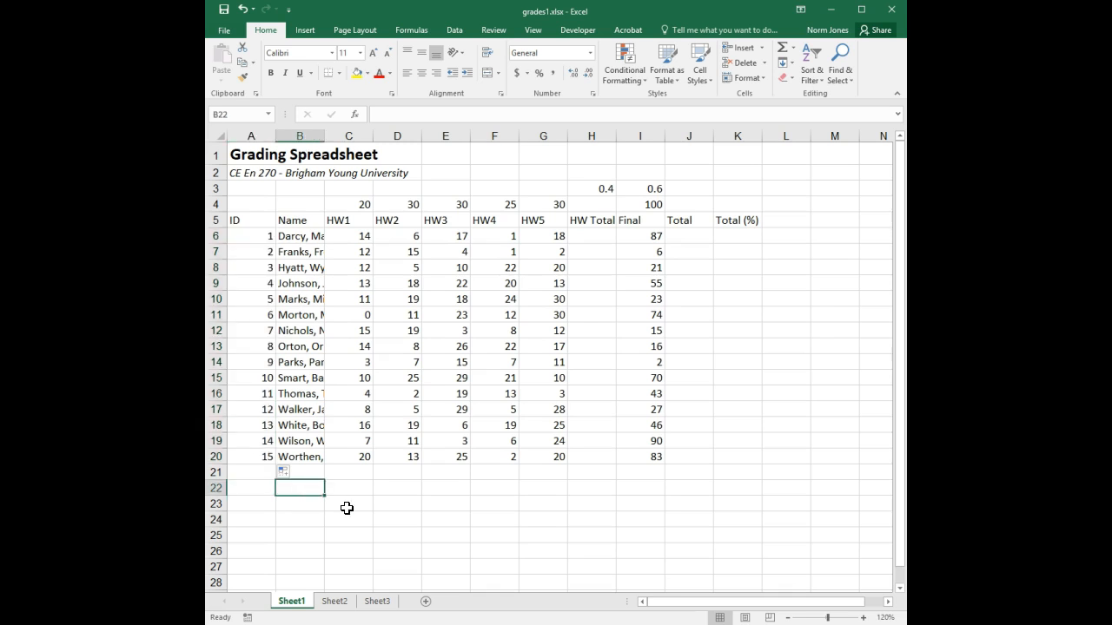
key("ctrl+z")
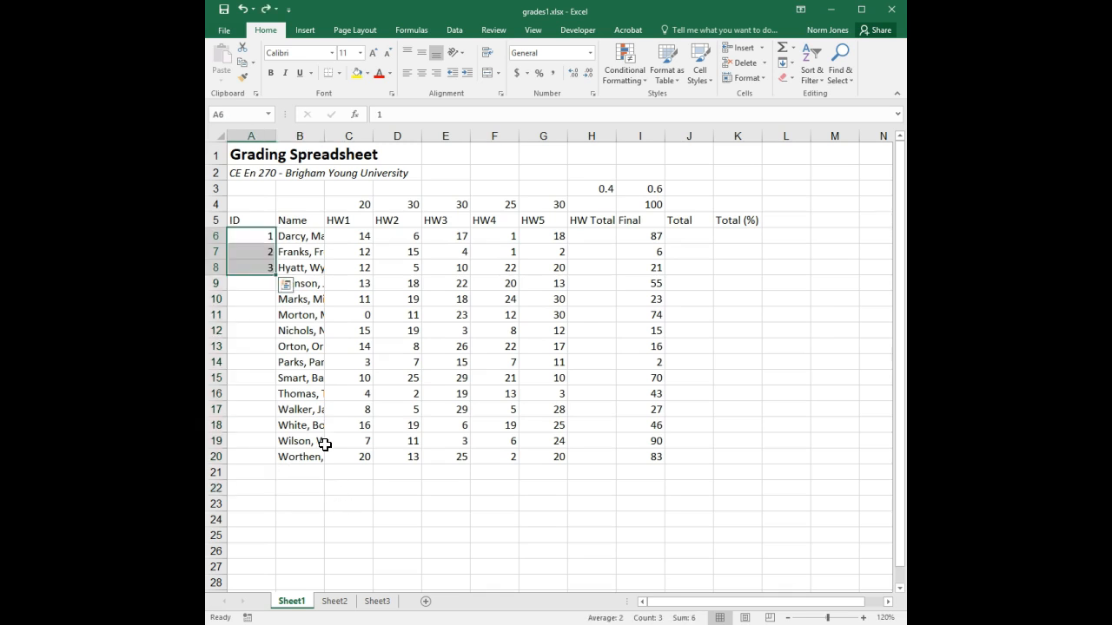
Replace the first three IDs with 2, 4 and 6 and auto-fill the series down to A20.
left_click(262, 235)
type("2")
key("Return")
type("4")
key("Return")
type("6")
key("Return")
left_click_drag(262, 235, 264, 261)
double_click(274, 278)
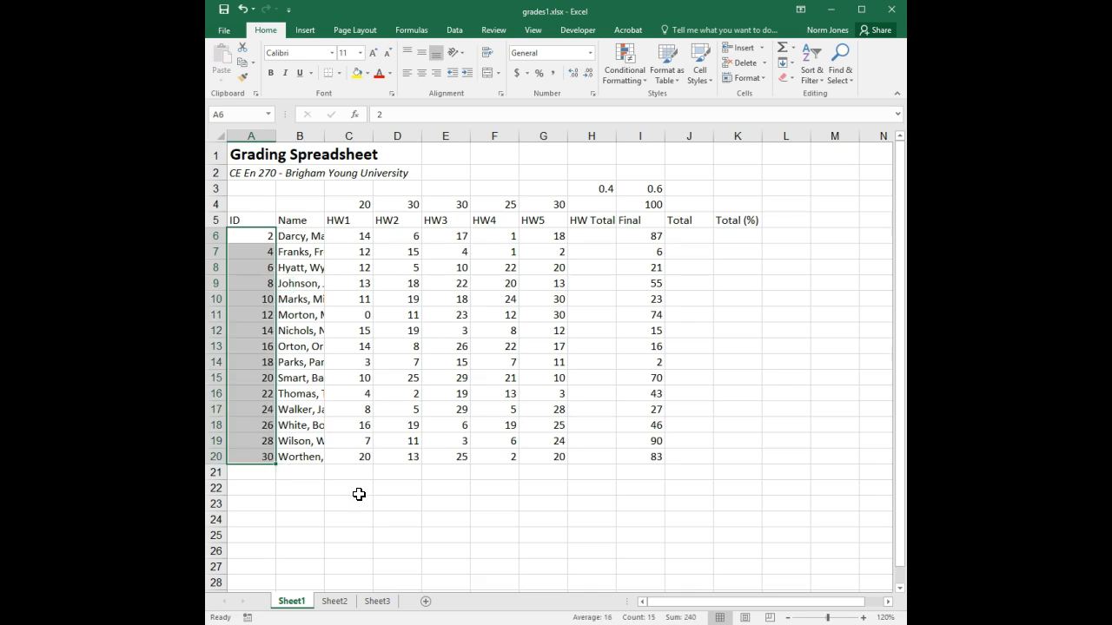
Undo the even-number fill and clear the contents of A6:A8.
key("ctrl+z")
key("ctrl+z")
left_click(260, 237)
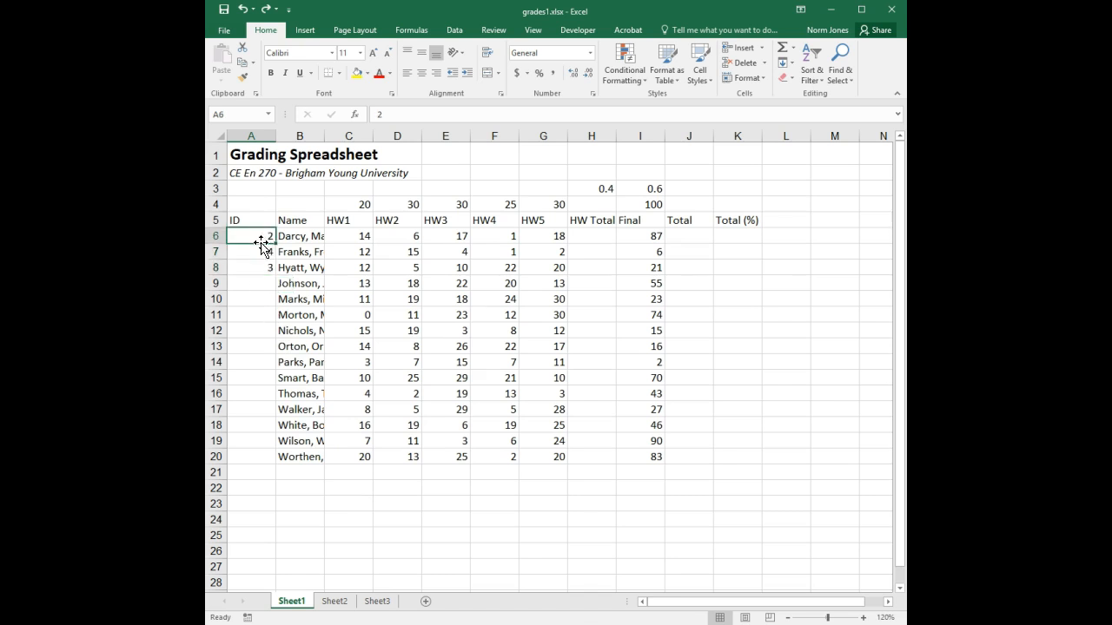
left_click(252, 264, "shift")
key("Delete")
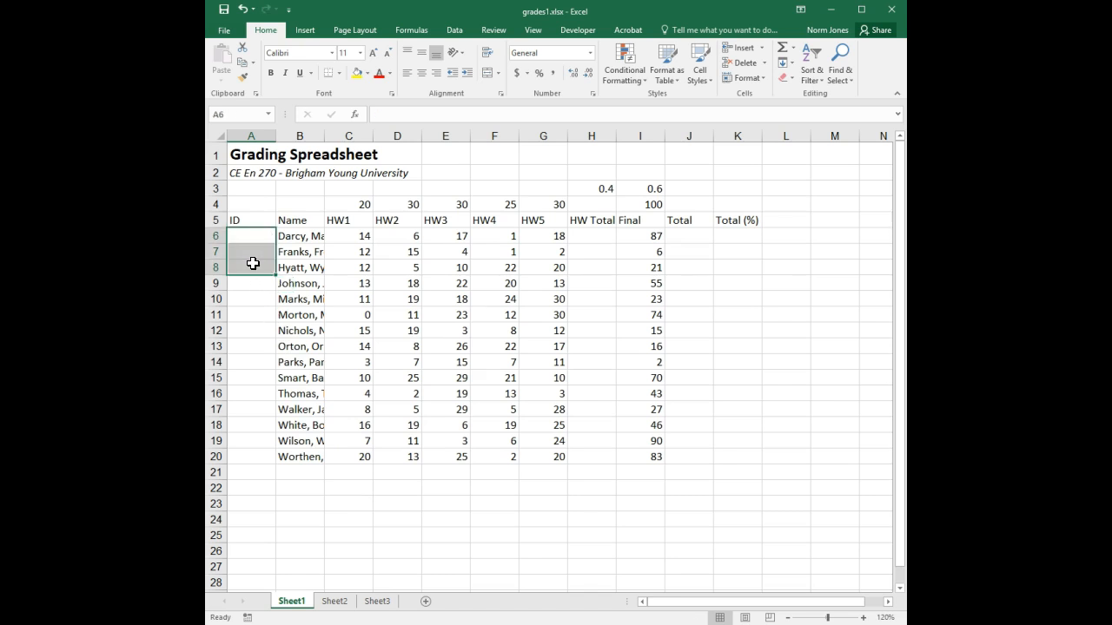
Enter Mon, Tue and Wed in A6:A8 and auto-fill the weekdays down to A20.
key("Up")
key("Down")
type("Mon")
key("Return")
type("Tue")
key("Return")
type("Wed")
key("Return")
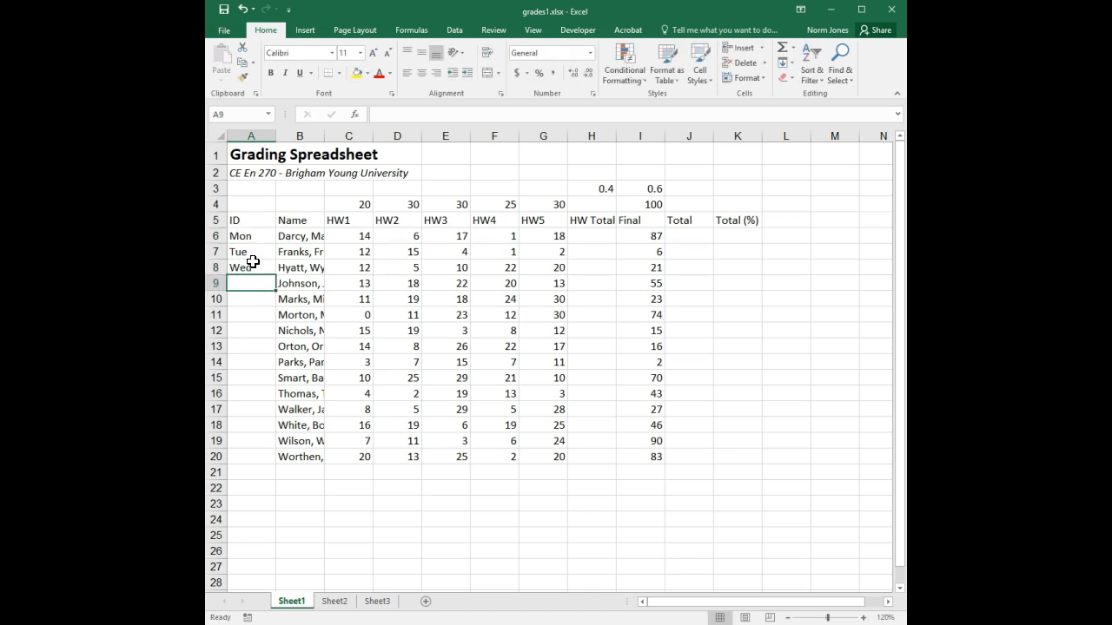
left_click_drag(252, 233, 269, 270)
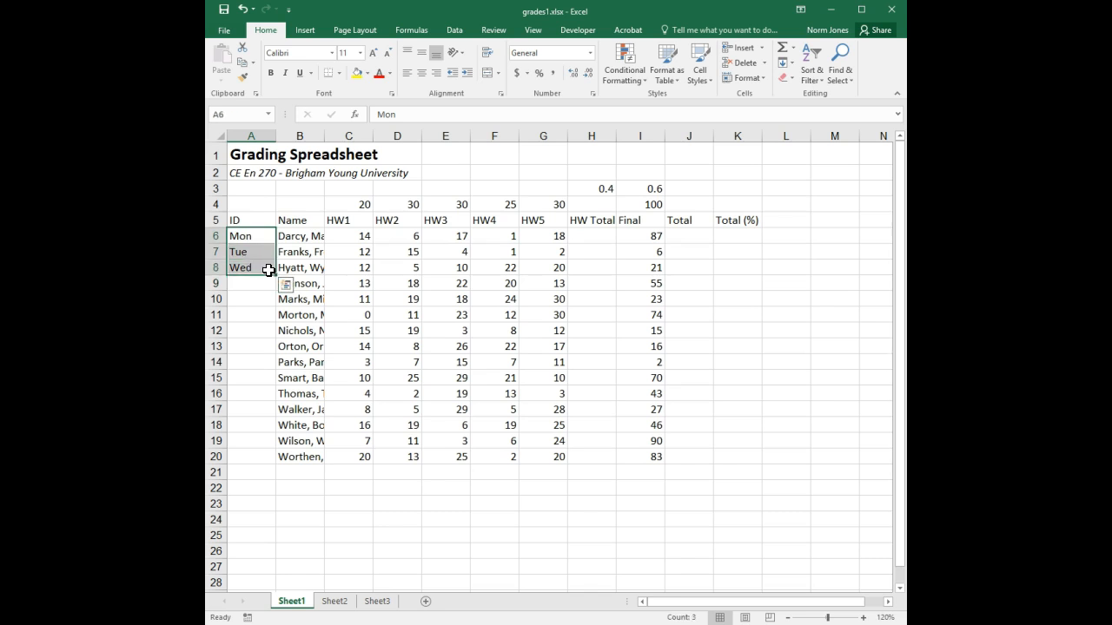
double_click(275, 276)
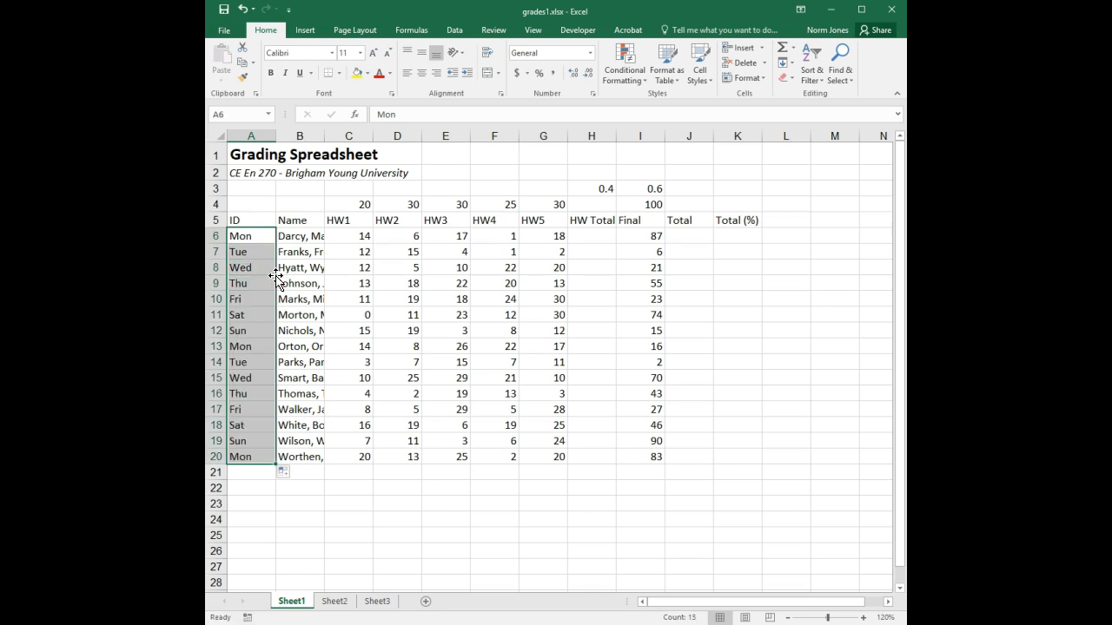
Undo the weekday fill along with the Wed and Tue entries.
key("ctrl+z")
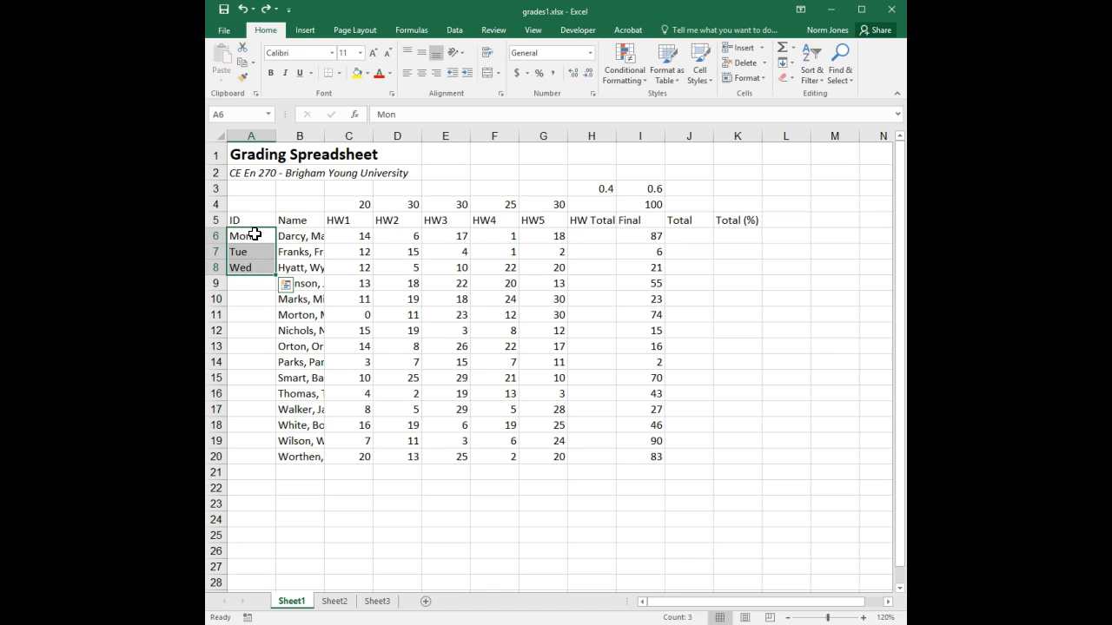
key("ctrl+z")
left_click(255, 237)
key("ctrl+z")
Enter Jan, Feb and Mar in A6:A8 and auto-fill the months down to A20.
left_click(254, 236)
type("Jan")
key("Return")
type("Feb")
key("Return")
type("Mar")
key("Return")
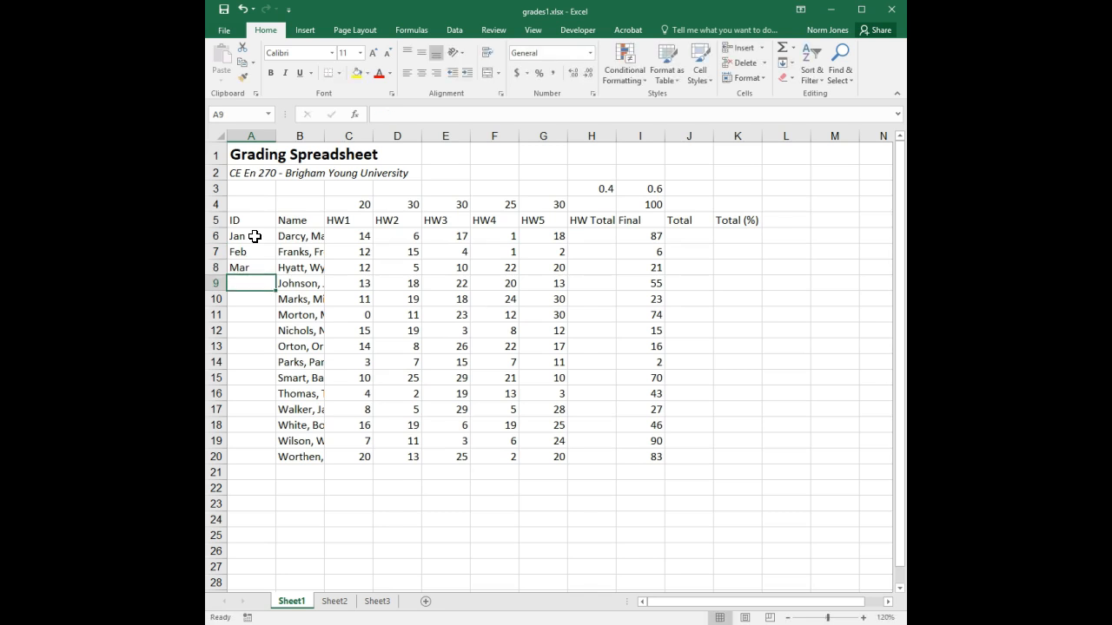
left_click_drag(254, 236, 255, 266)
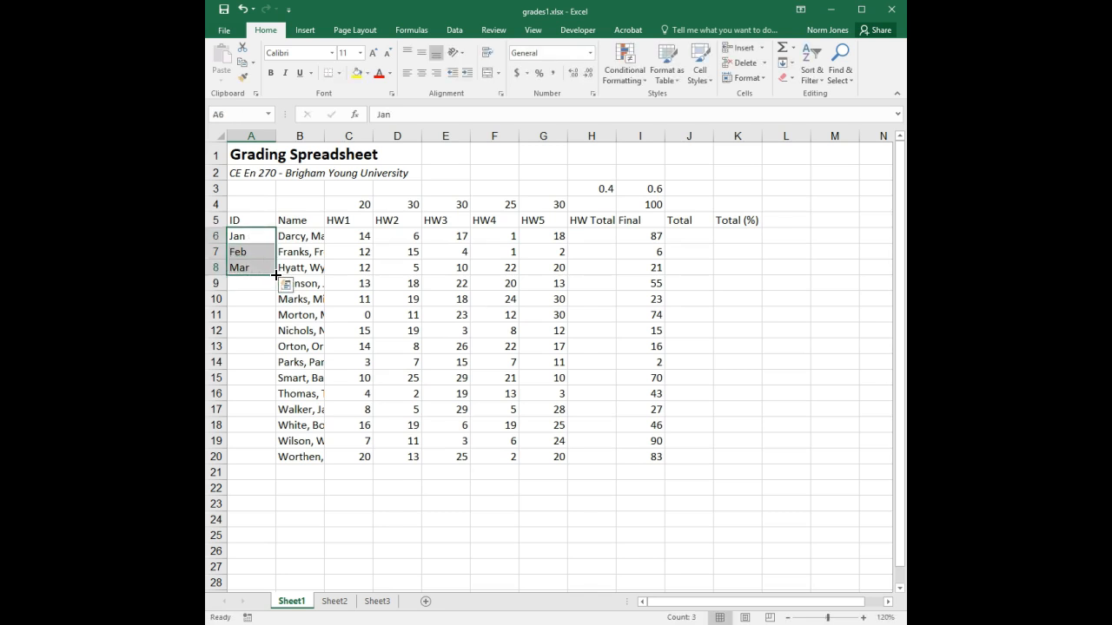
double_click(274, 275)
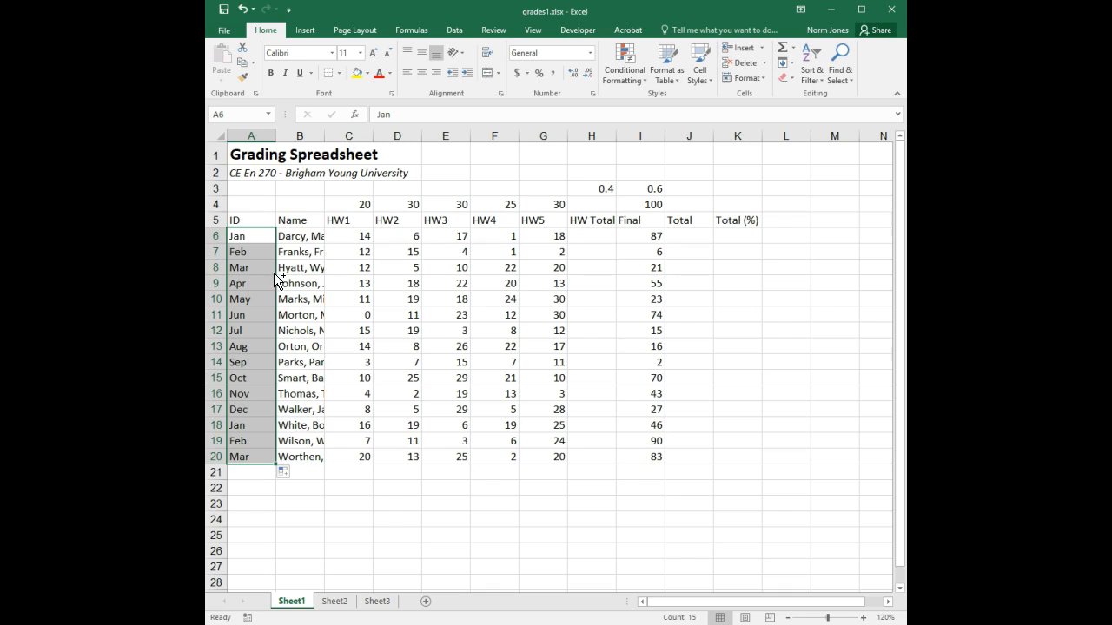
Undo the month fill, the month entries and the remaining Mon entry in A6.
key("ctrl+z")
key("ctrl+z")
key("ctrl+z")
key("ctrl+z")
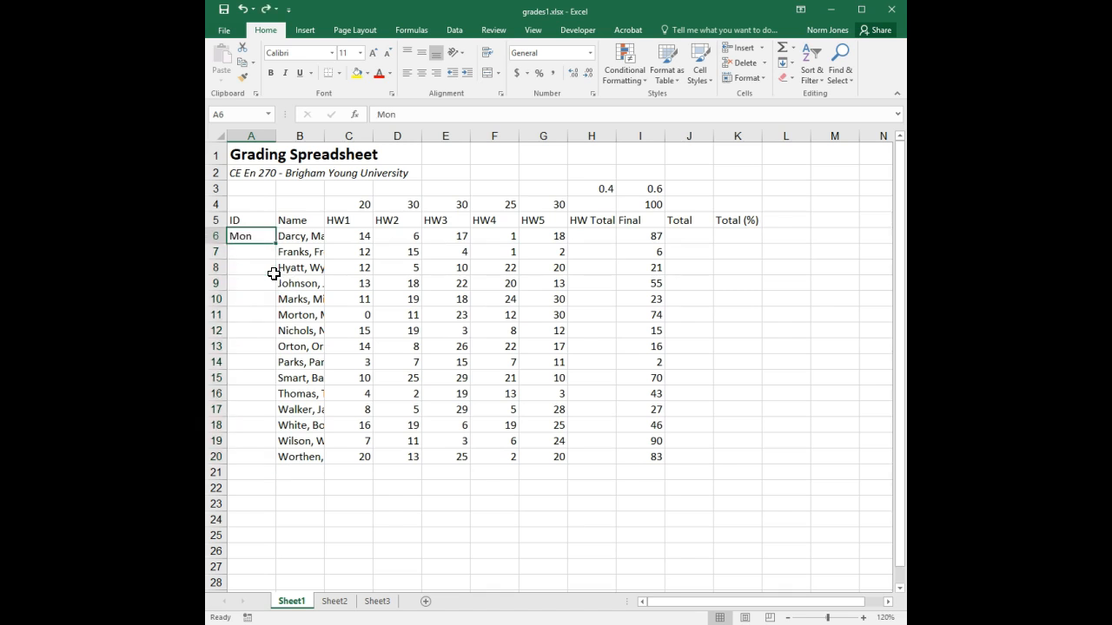
key("ctrl+z")
Enter 1, 2 and 3 in A6:A8 and auto-fill the ID numbers down to 15 in A20.
type("1")
key("Return")
type("2")
key("Return")
type("3")
key("Return")
left_click_drag(266, 235, 266, 266)
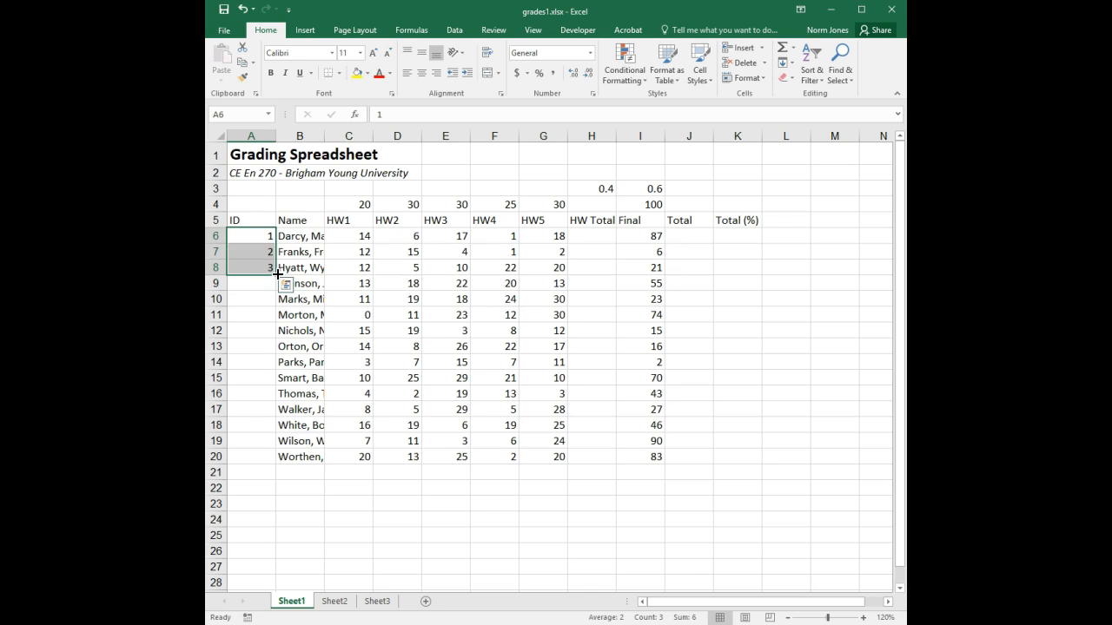
double_click(276, 273)
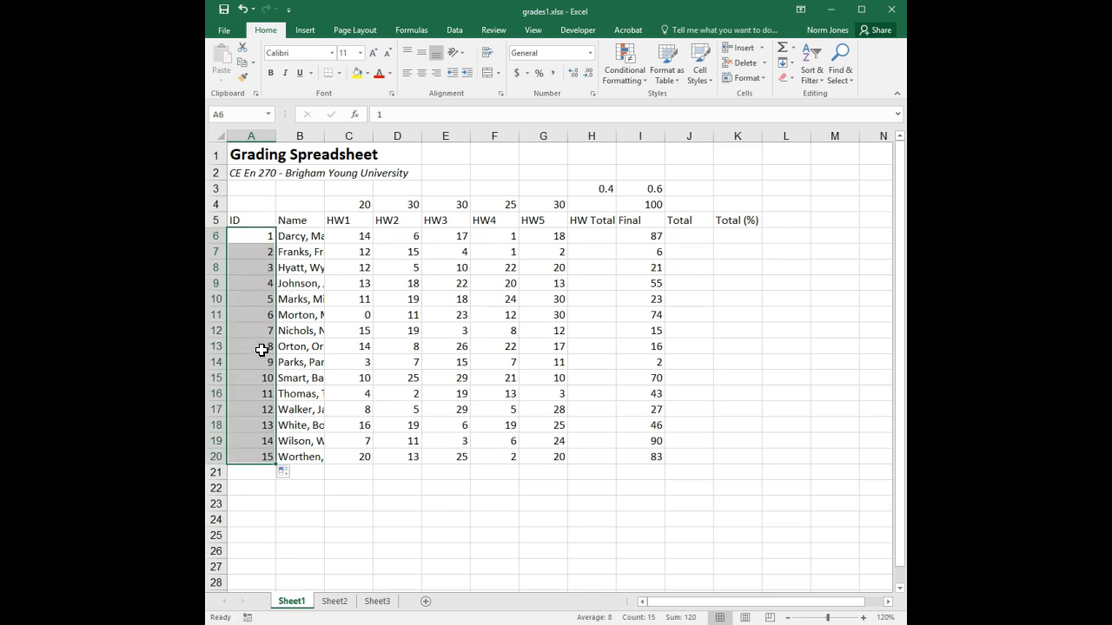
Center the ID heading and all ID numbers in A5:A20 horizontally.
left_click(251, 136)
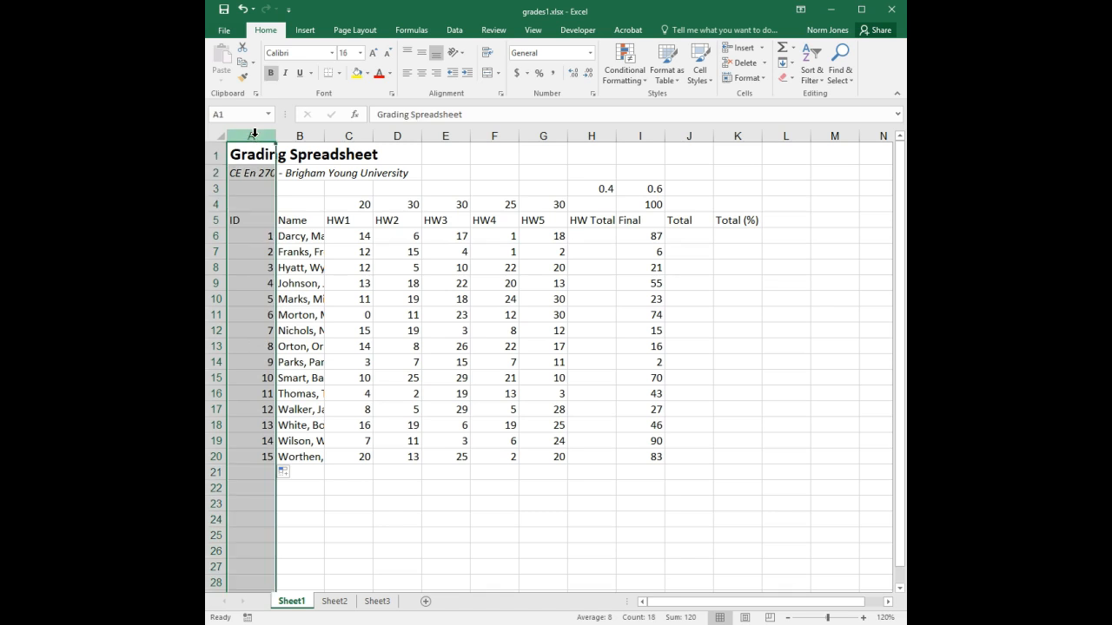
left_click(311, 335)
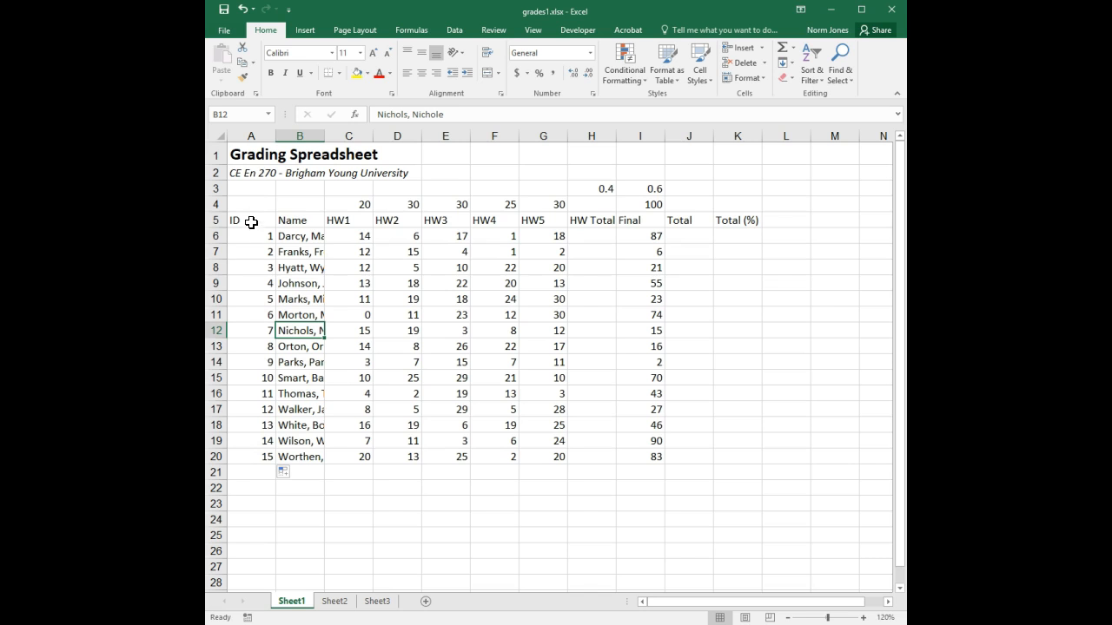
left_click_drag(251, 220, 255, 460)
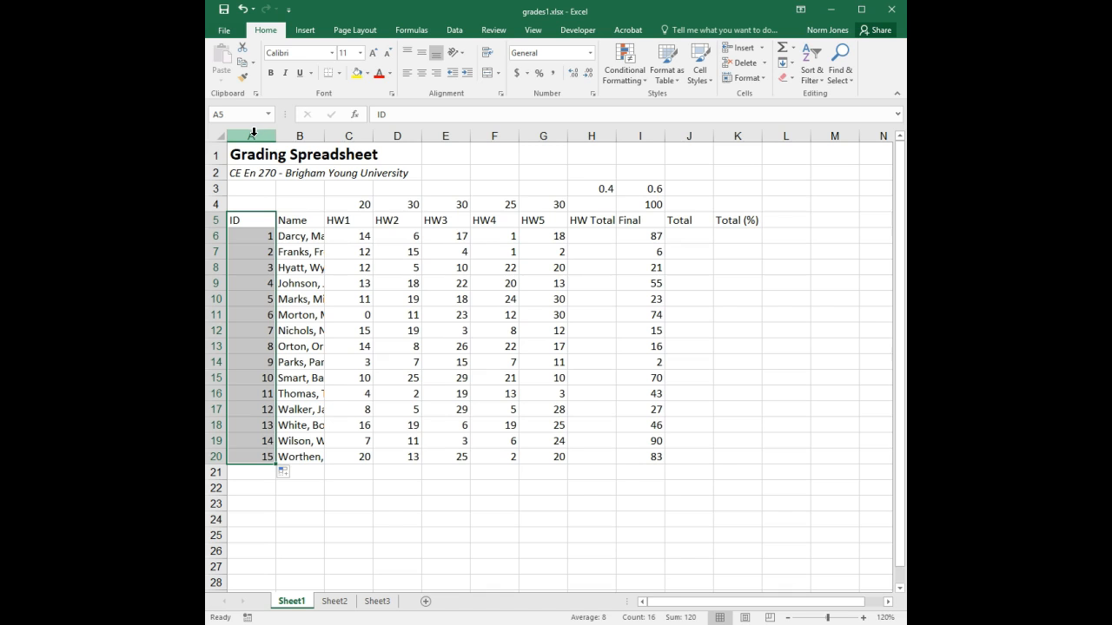
left_click(253, 131)
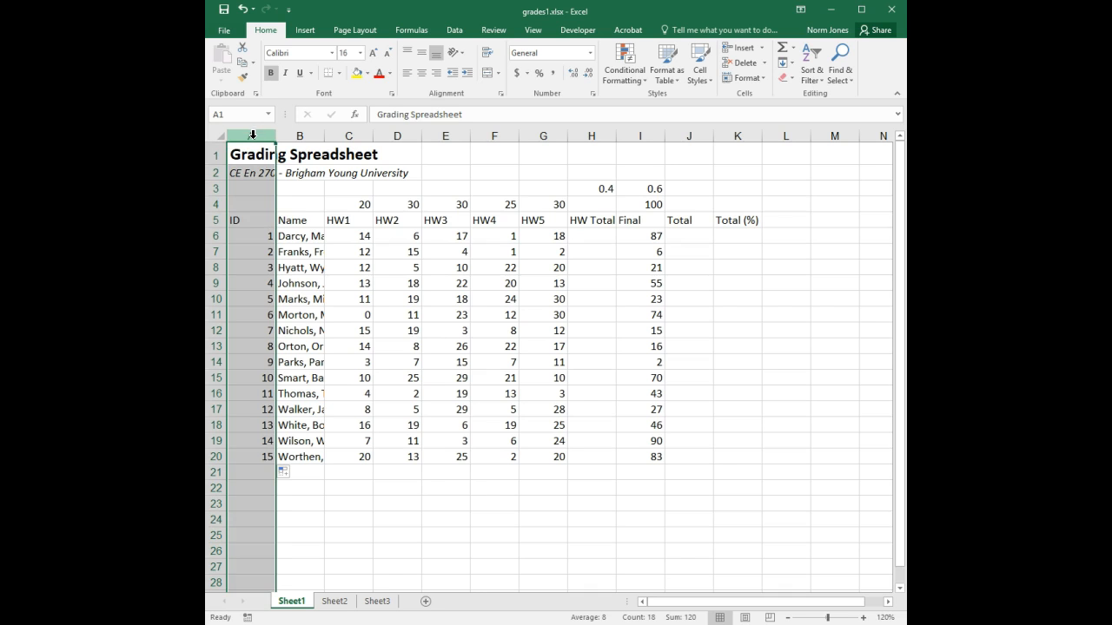
left_click(253, 221)
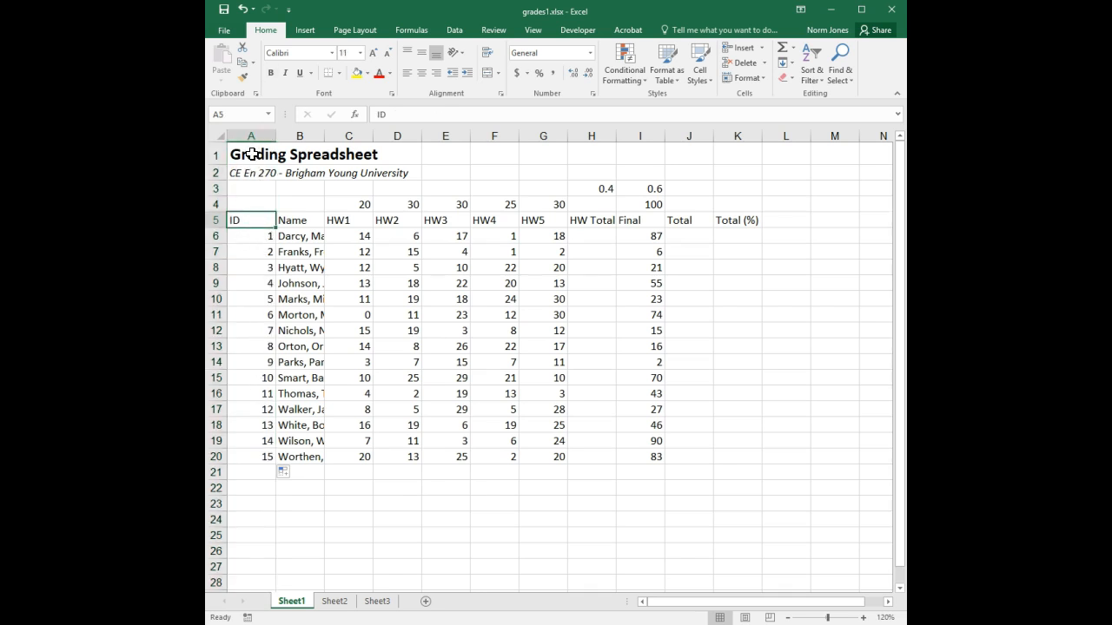
left_click(261, 455, "shift")
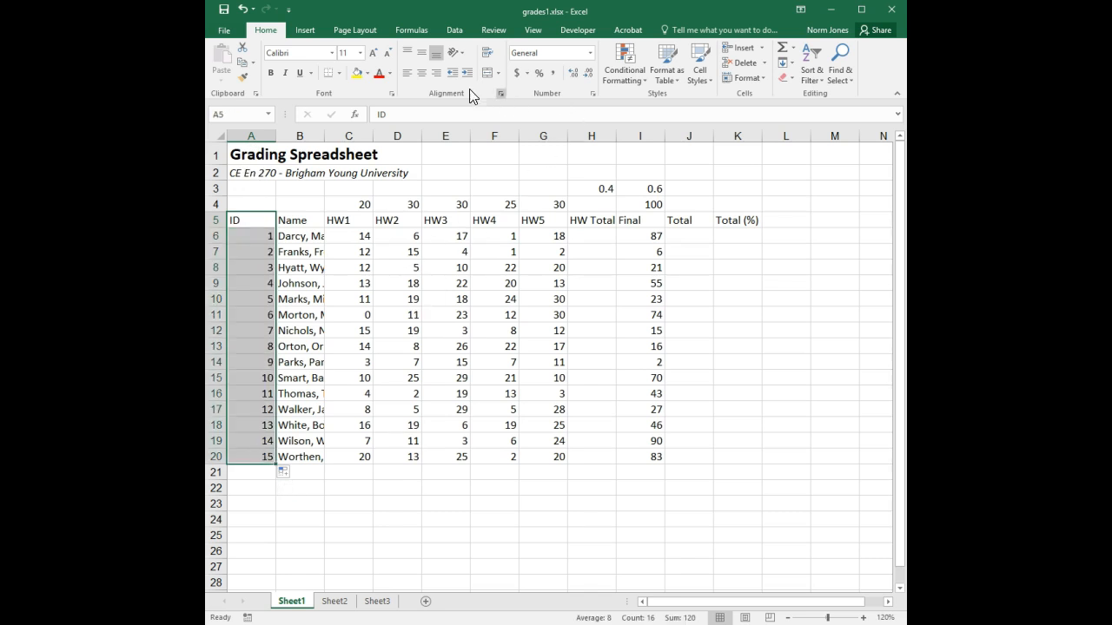
left_click(423, 74)
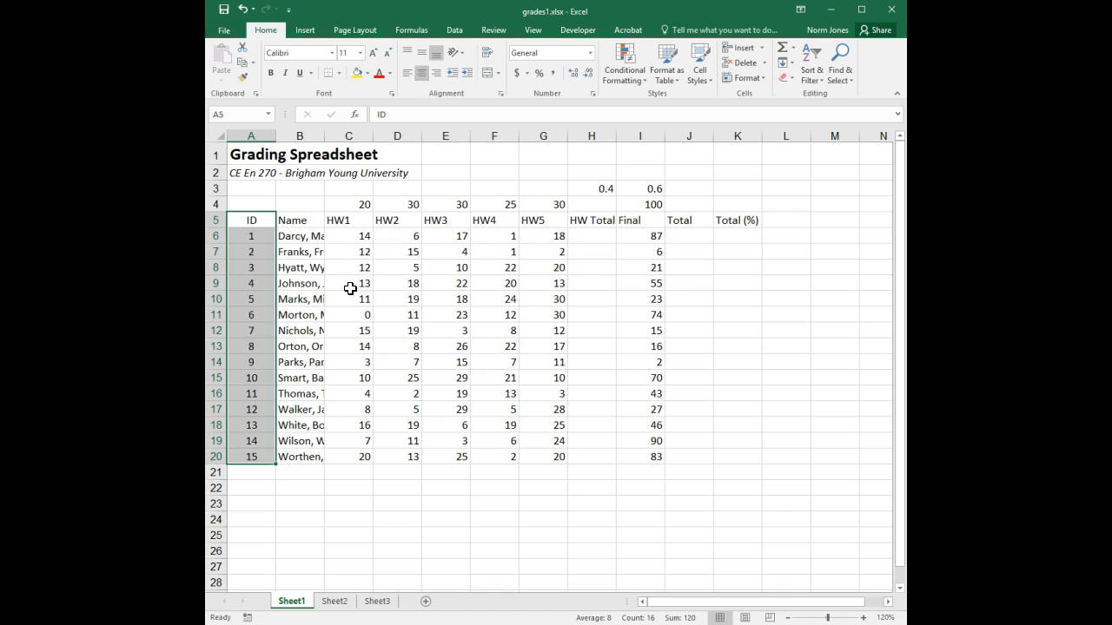
Center the contents of columns C through K horizontally.
left_click(314, 252)
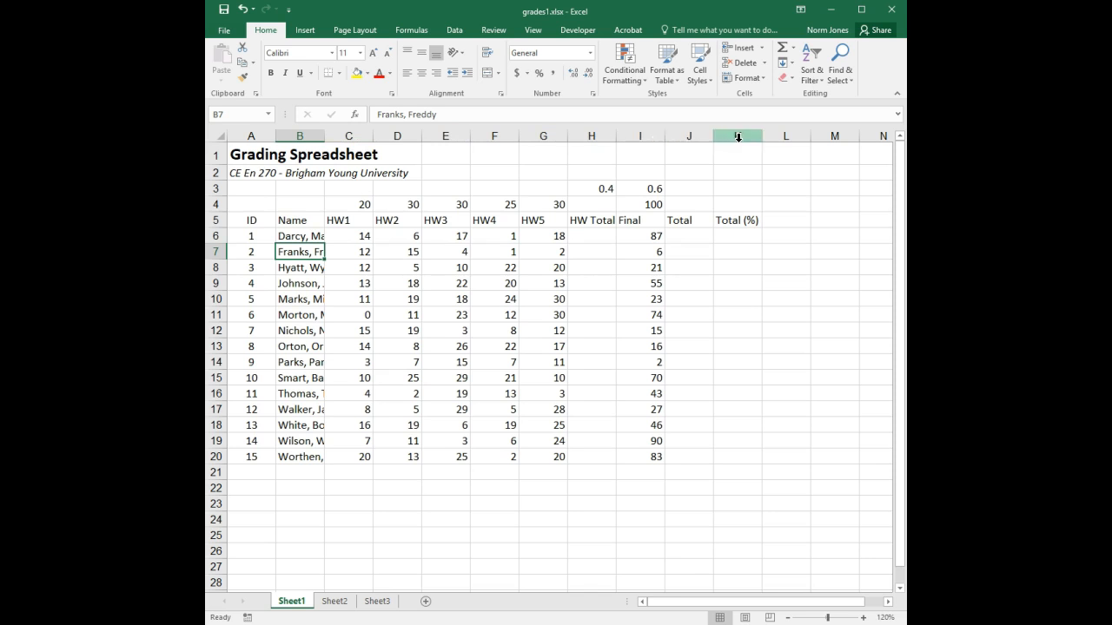
left_click(350, 135)
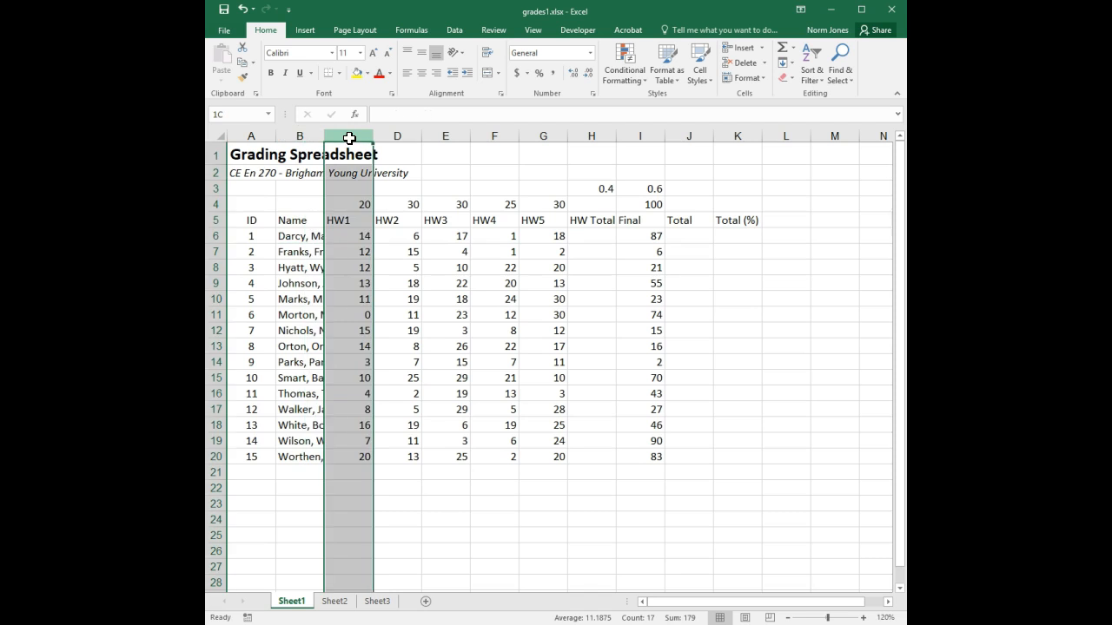
left_click_drag(350, 139, 738, 134)
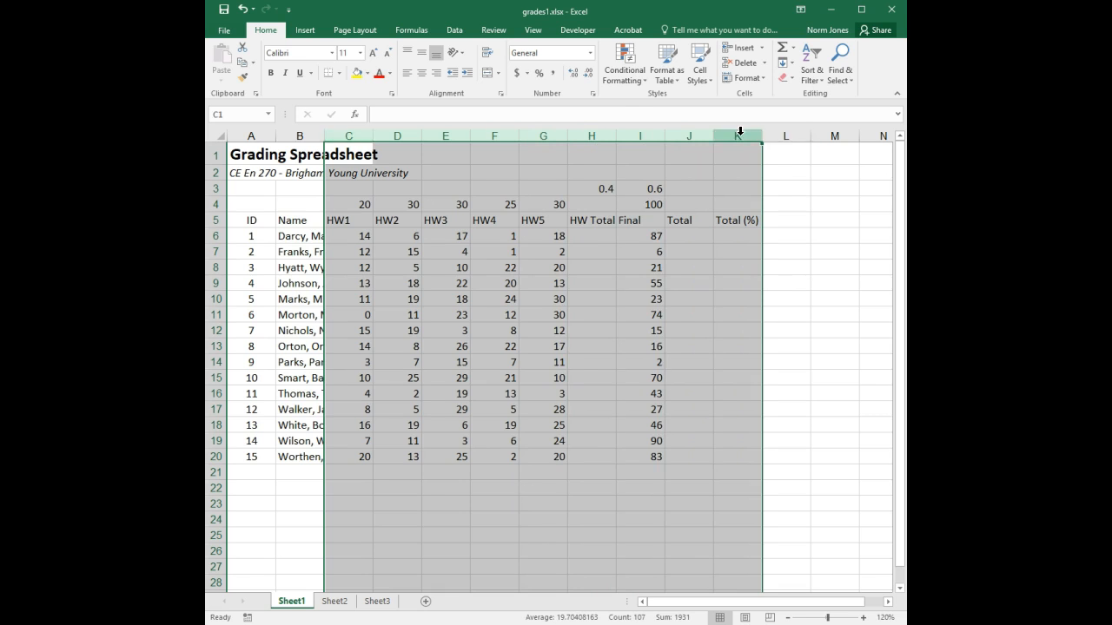
left_click(684, 160)
left_click_drag(352, 136, 737, 137)
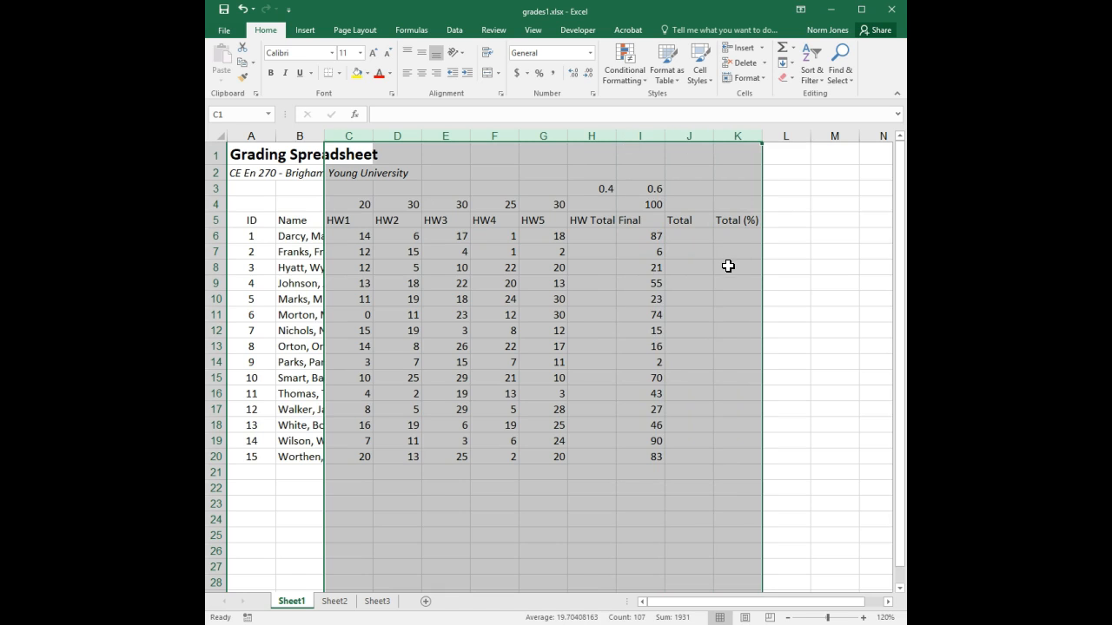
left_click(423, 73)
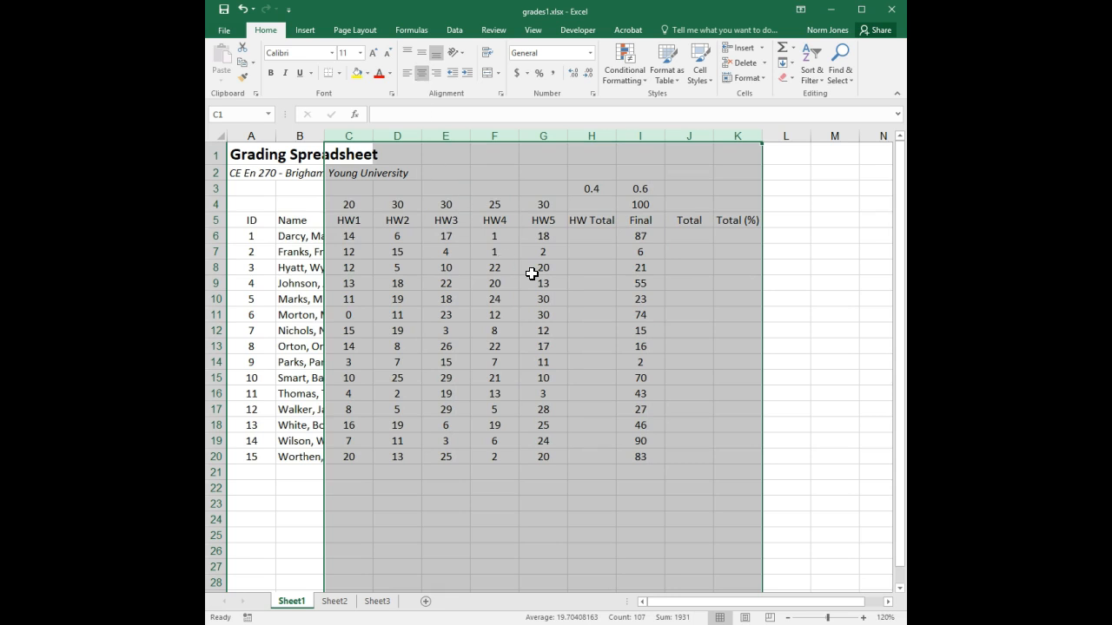
left_click(440, 281)
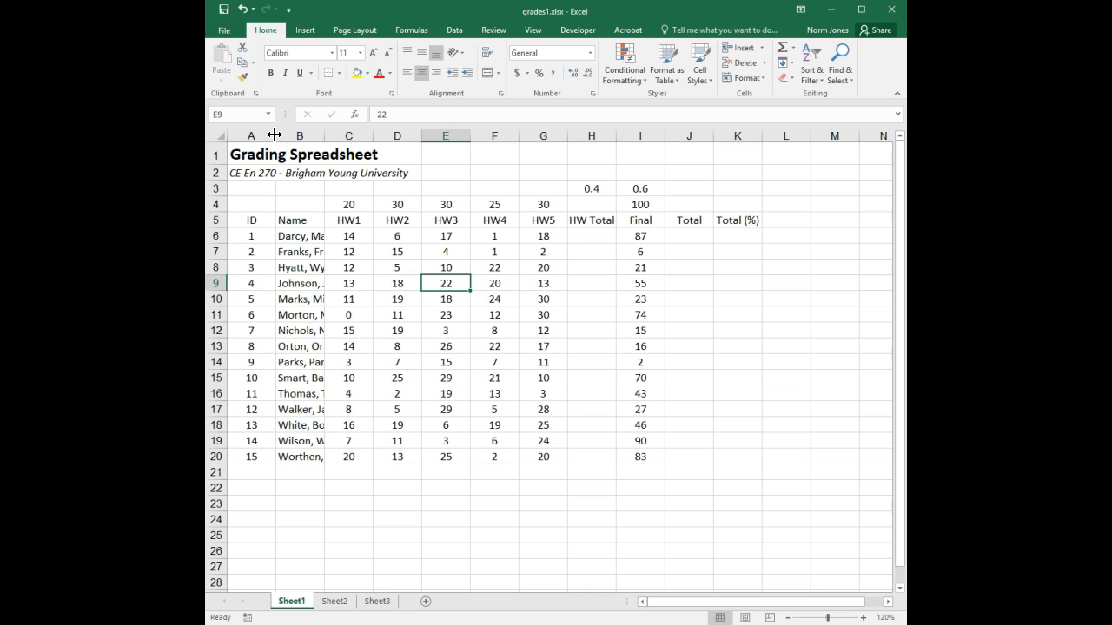
Narrow column A to suit the ID numbers and AutoFit column B to the student names.
mouse_move(275, 134)
left_mouse_down()
mouse_move(258, 136)
mouse_move(305, 131)
mouse_move(258, 138)
left_mouse_up()
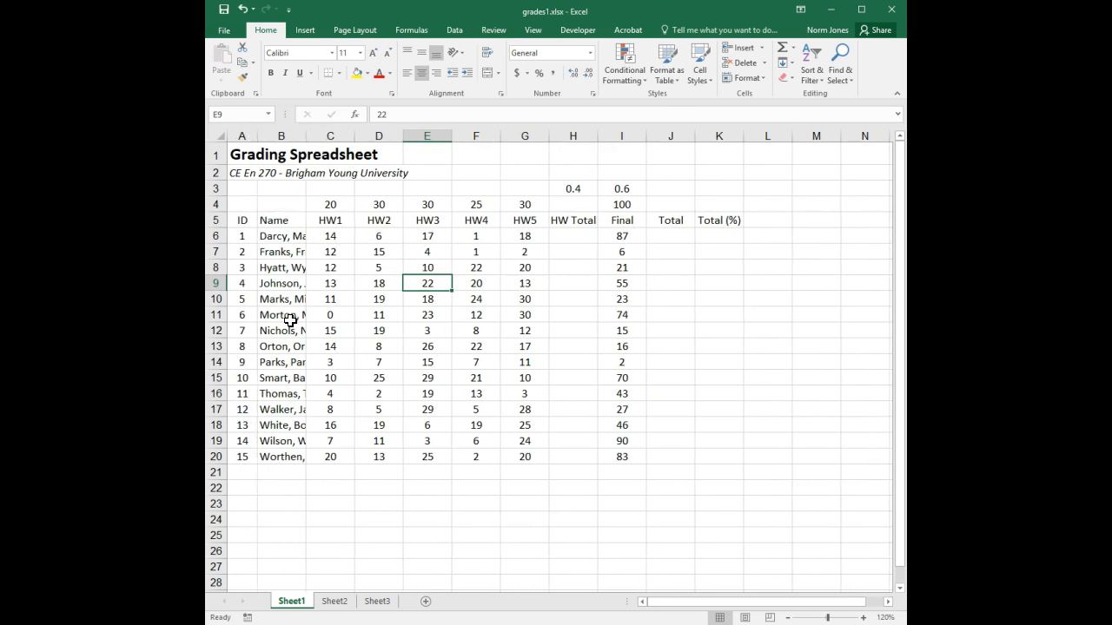
left_click(291, 132)
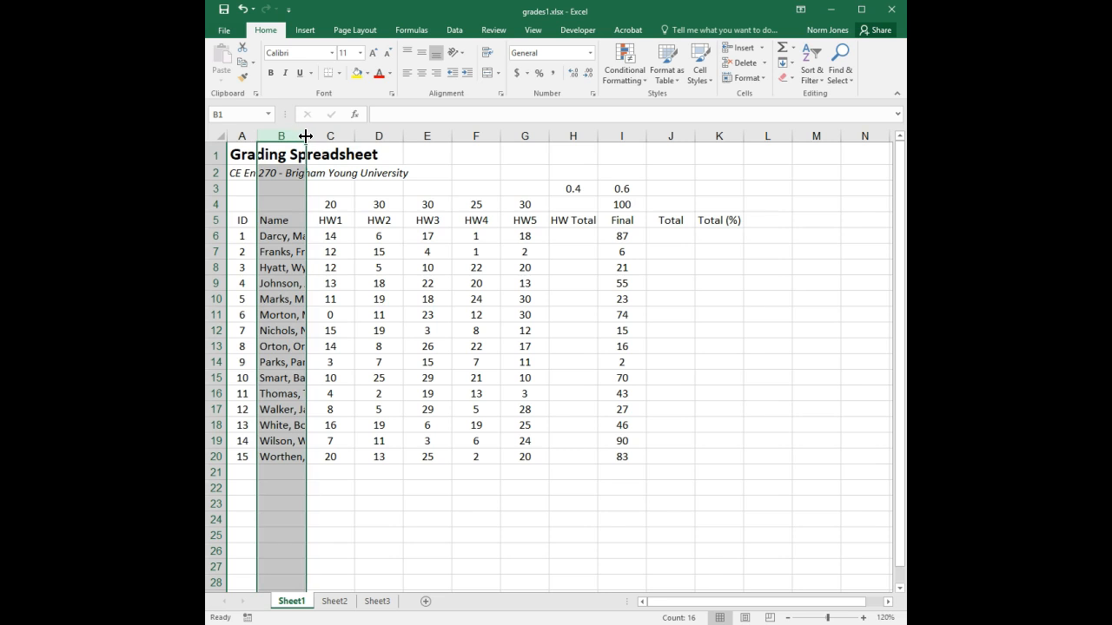
left_click(318, 190)
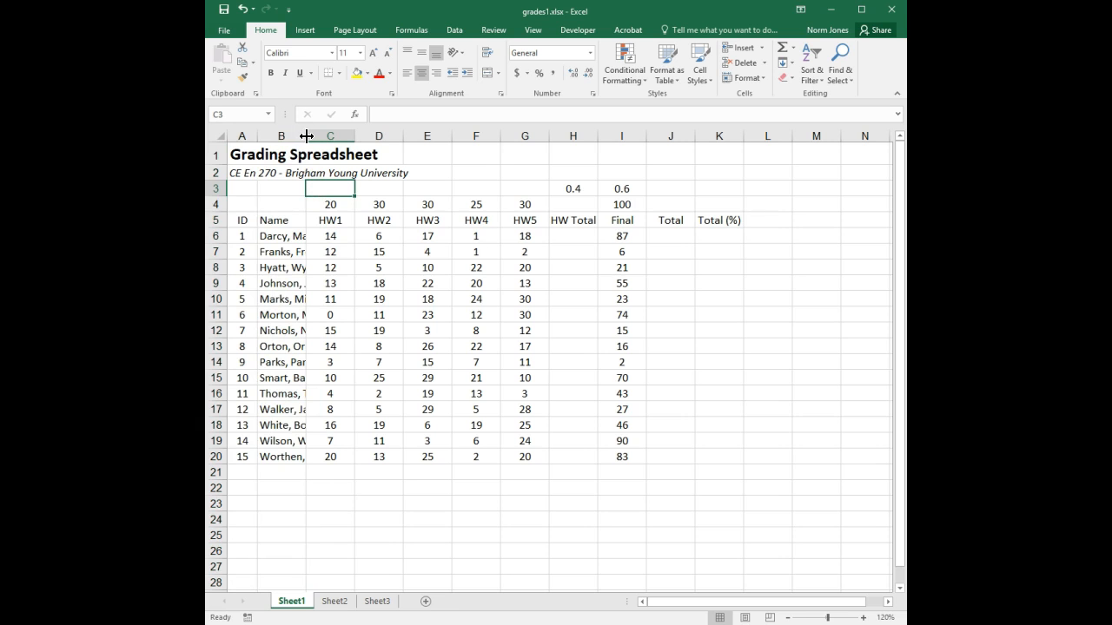
double_click(306, 136)
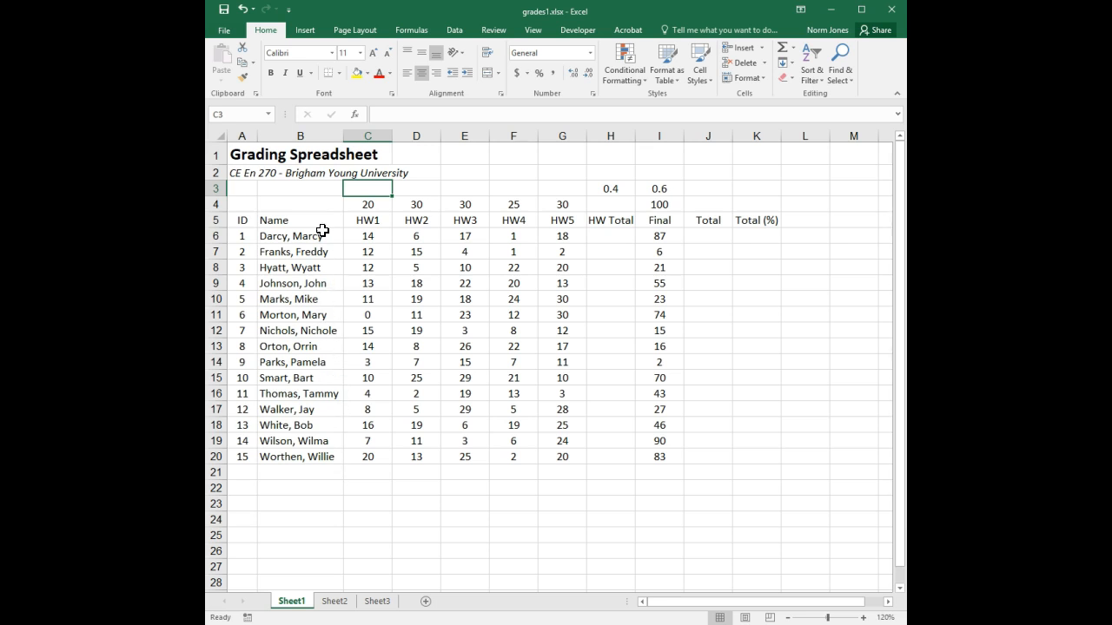
left_click_drag(343, 136, 301, 137)
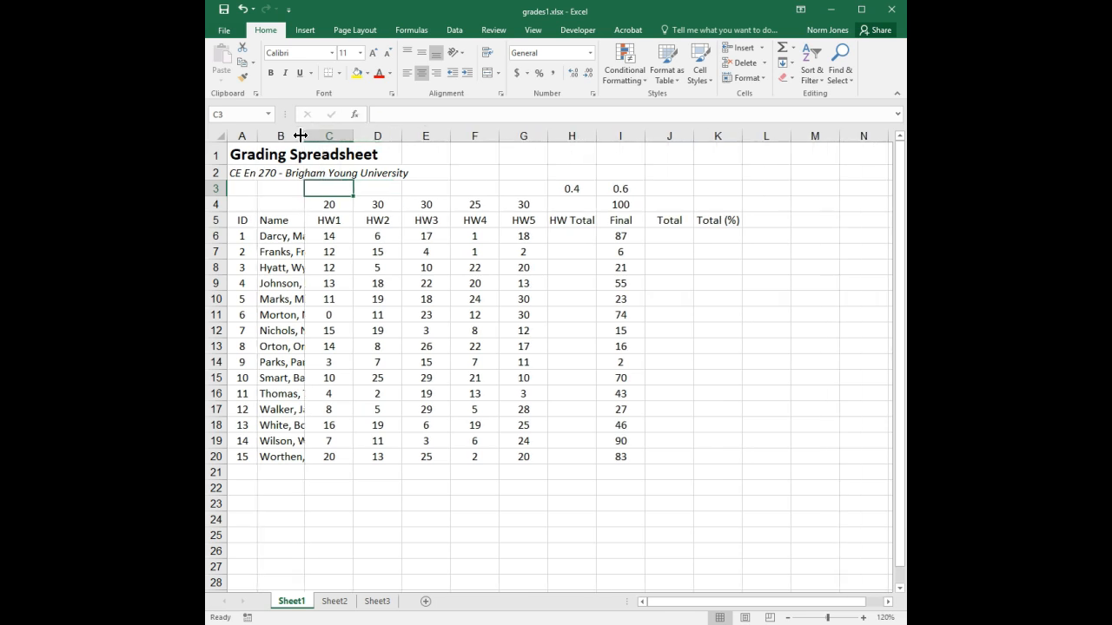
double_click(303, 136)
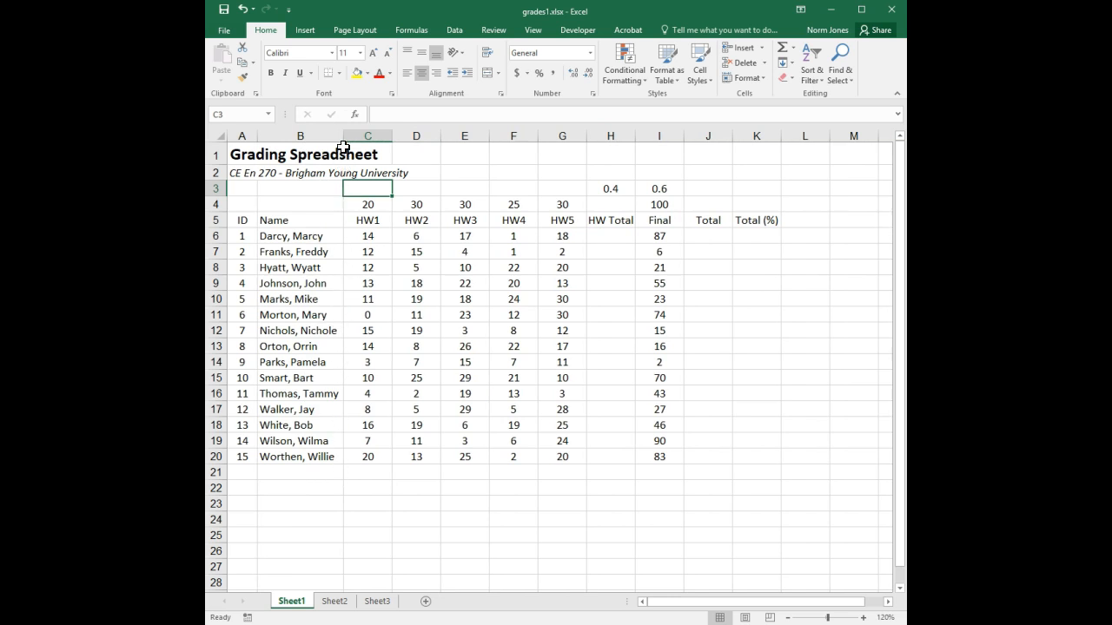
AutoFit columns B through K to their contents and widen columns C through K to one equal width.
mouse_move(343, 135)
left_mouse_down()
mouse_move(305, 134)
mouse_move(712, 134)
left_mouse_up()
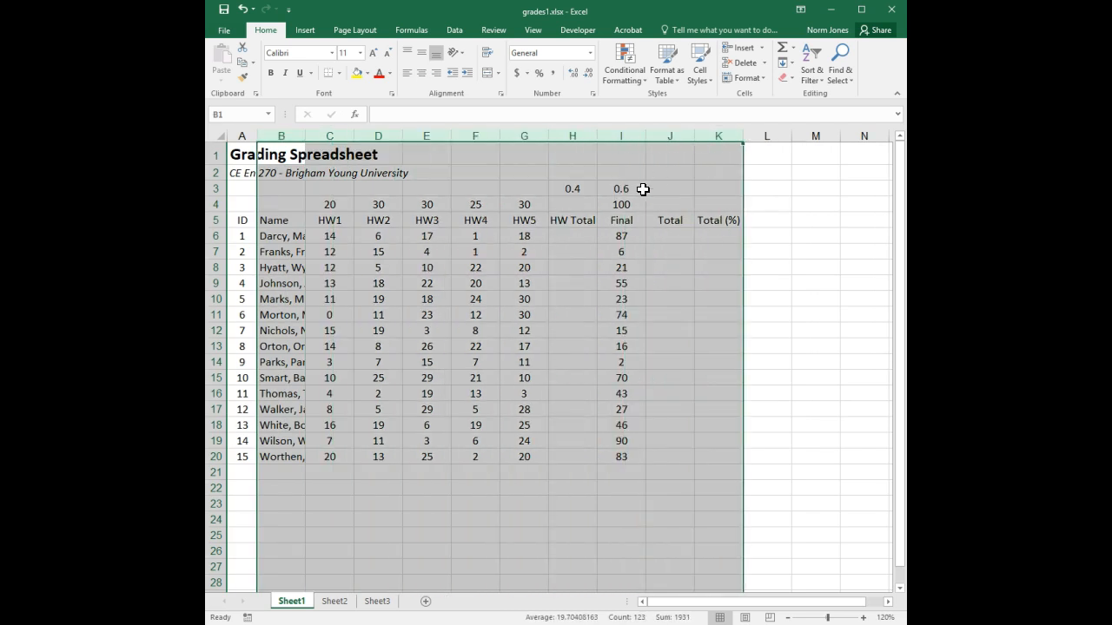
double_click(403, 134)
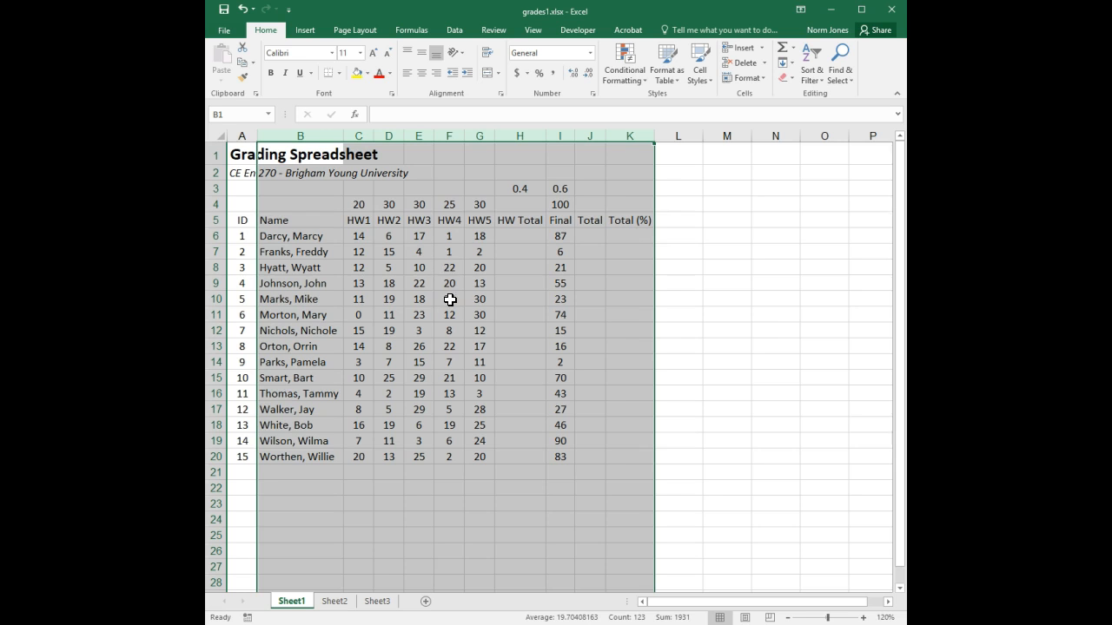
left_click(418, 252)
left_click_drag(361, 134, 620, 140)
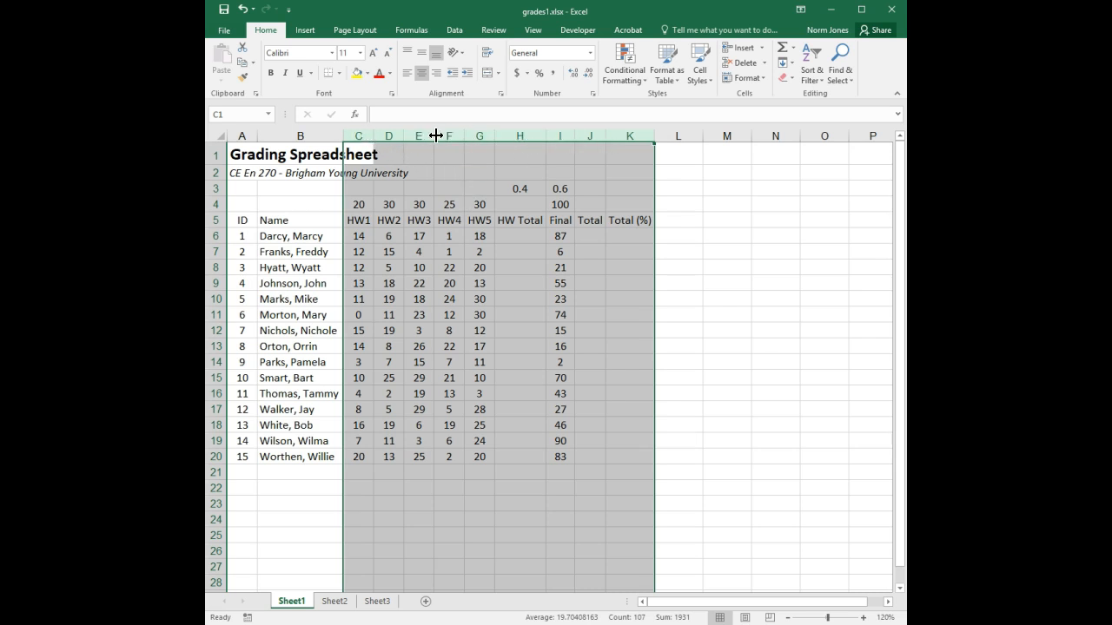
left_click_drag(432, 135, 489, 131)
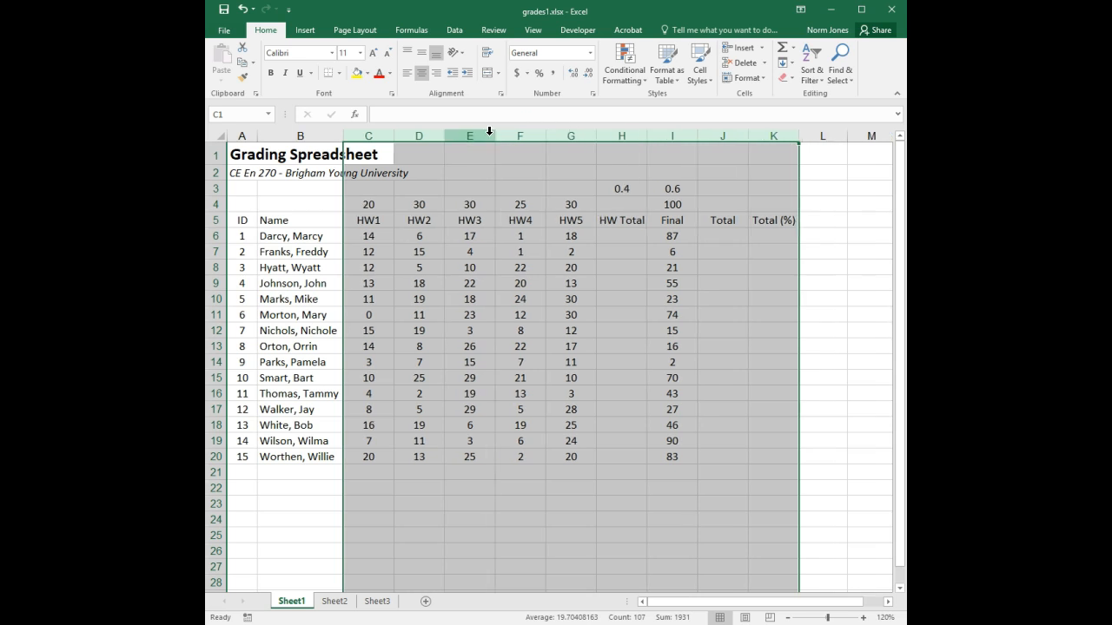
left_click(520, 365)
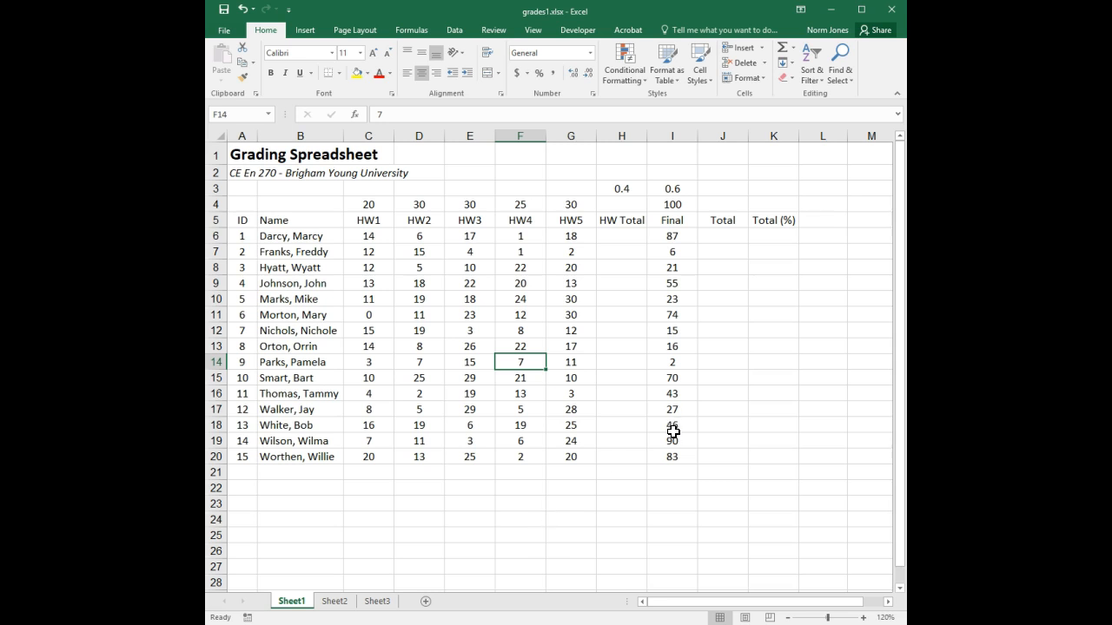
Enter aaa in B1 and bbb in B2, beside the title and subtitle cells.
left_click(249, 153)
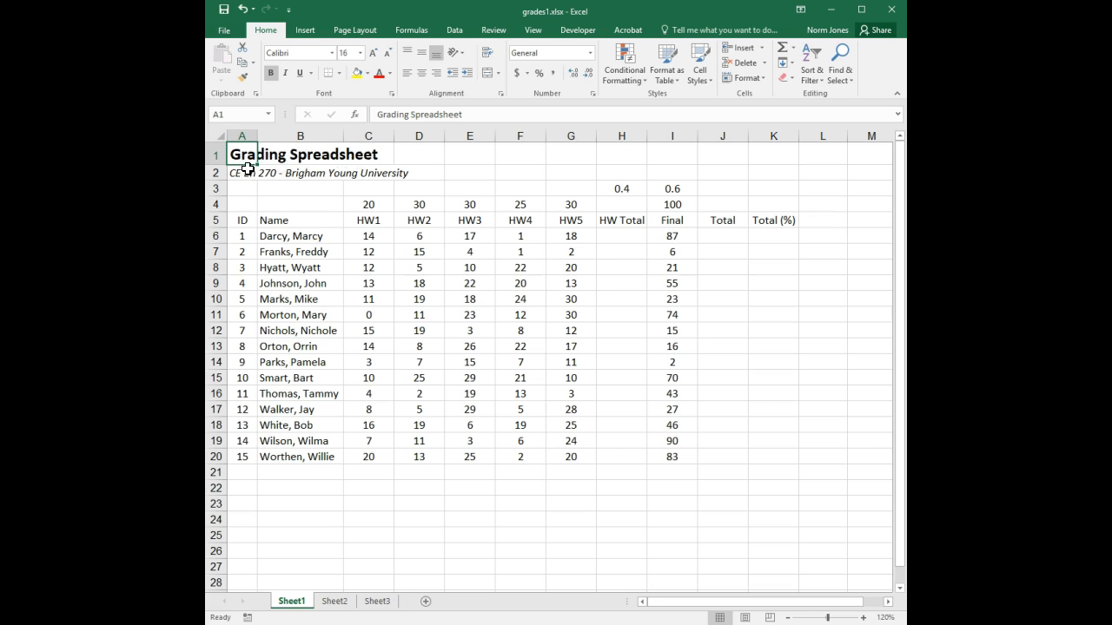
left_click(250, 174)
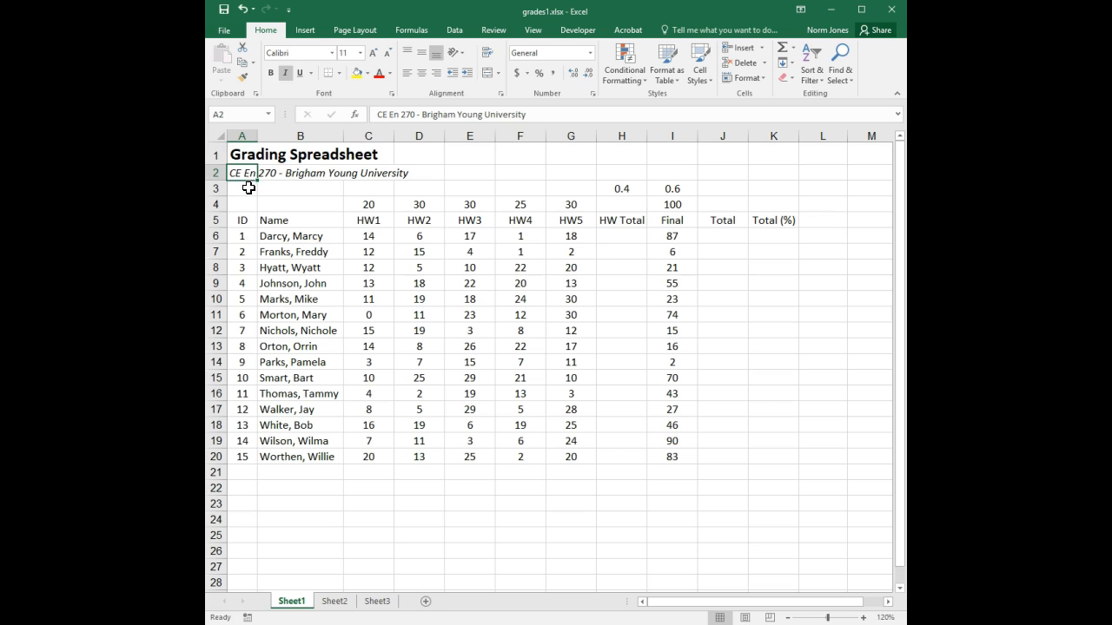
left_click(331, 152)
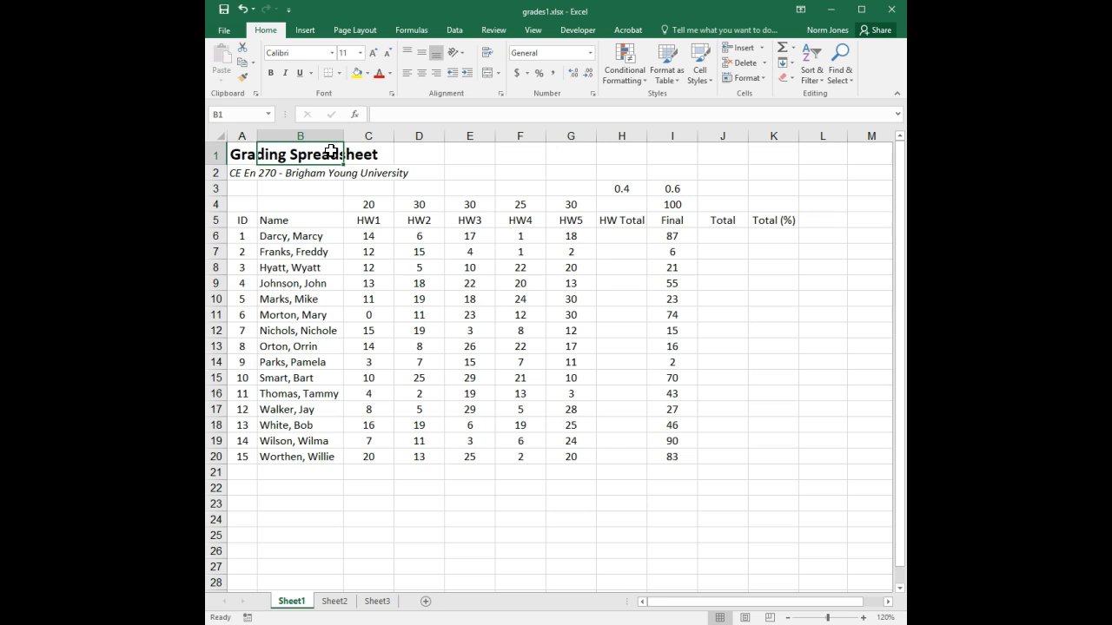
type("aaa")
key("Return")
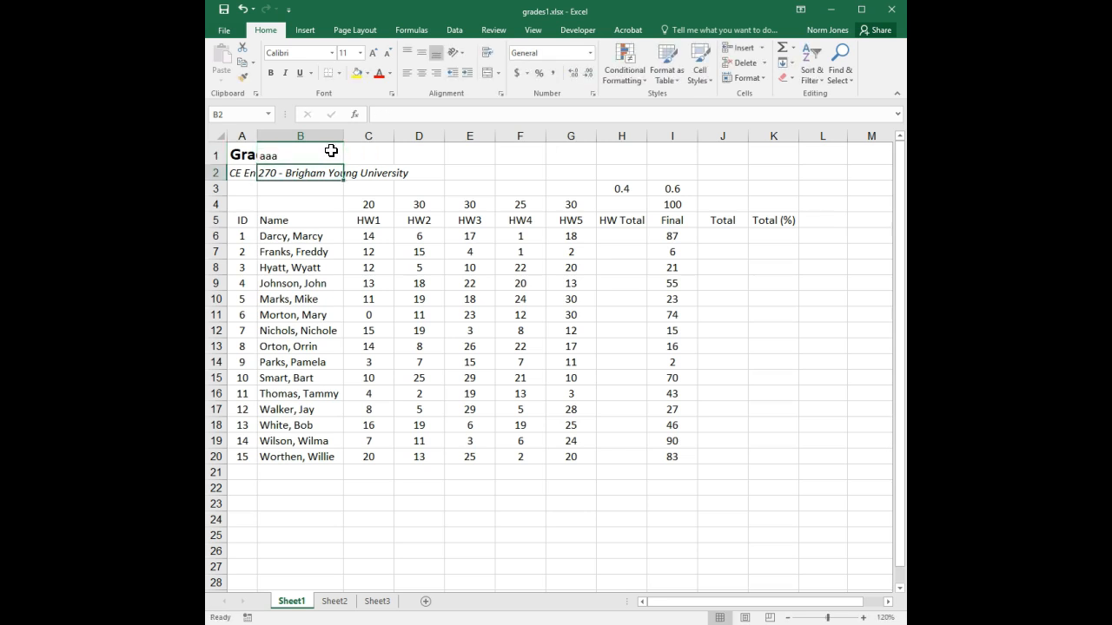
type("bbb")
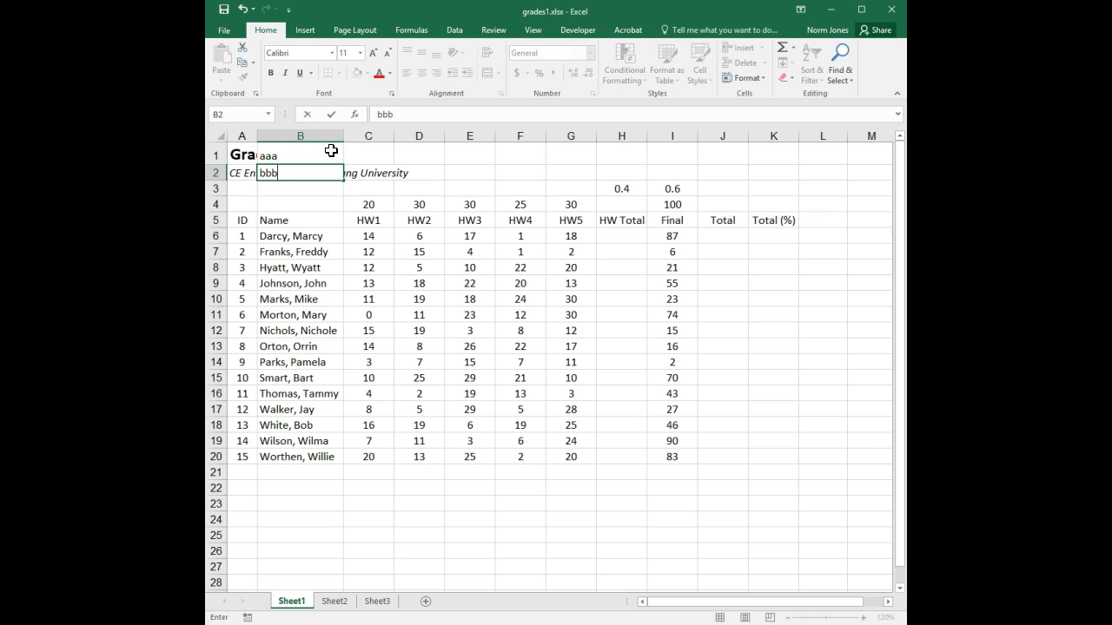
key("Return")
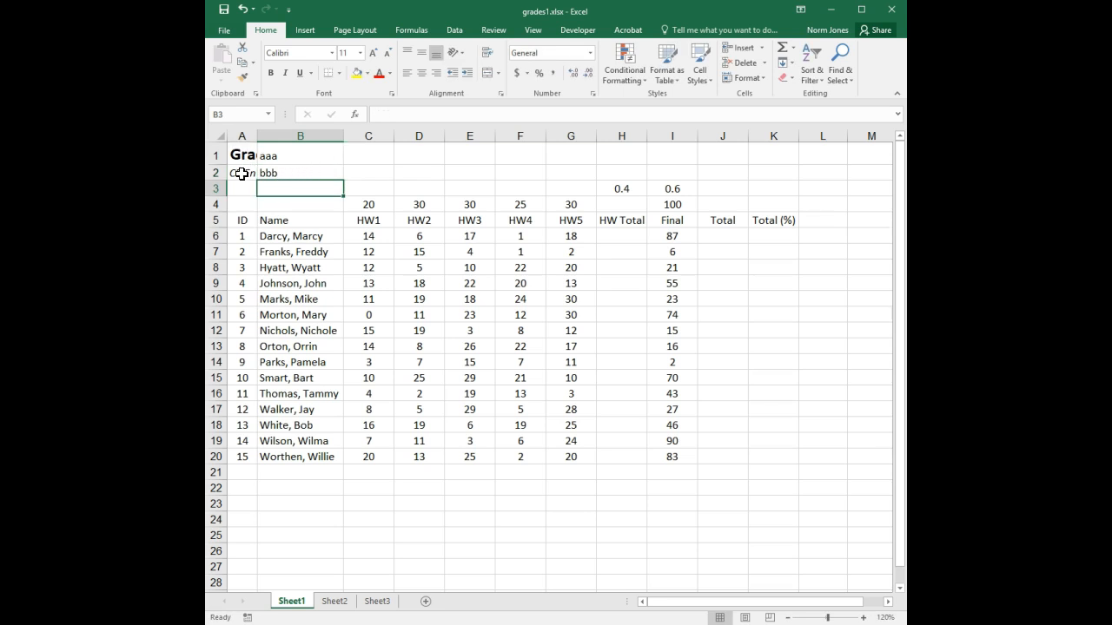
Clear the test entries from B2 and B1.
left_click(291, 157)
left_click(294, 174)
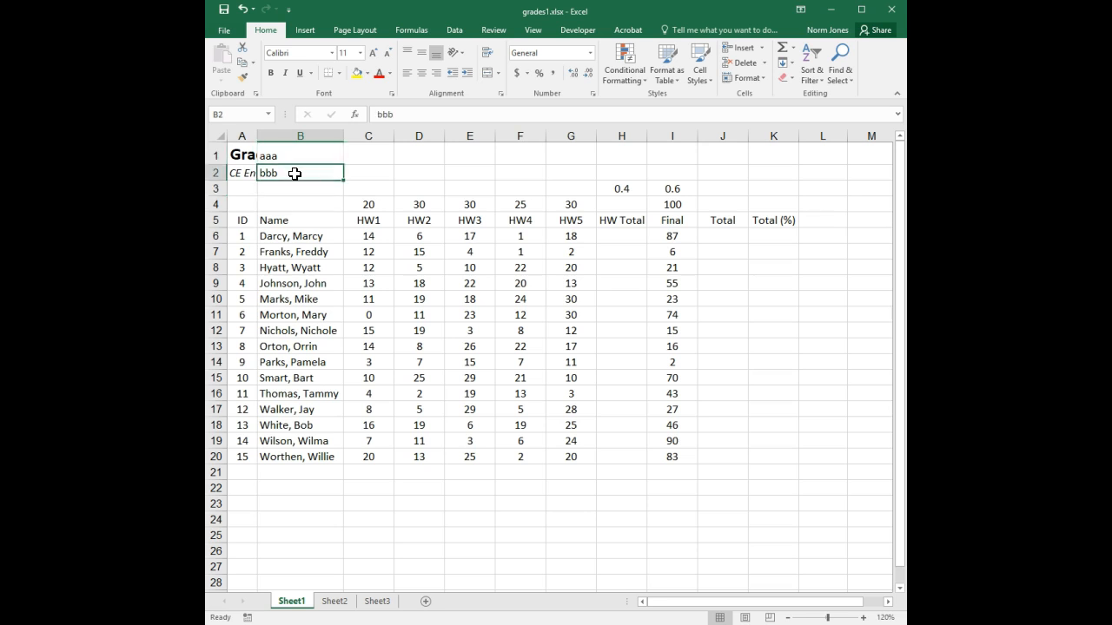
key("Delete")
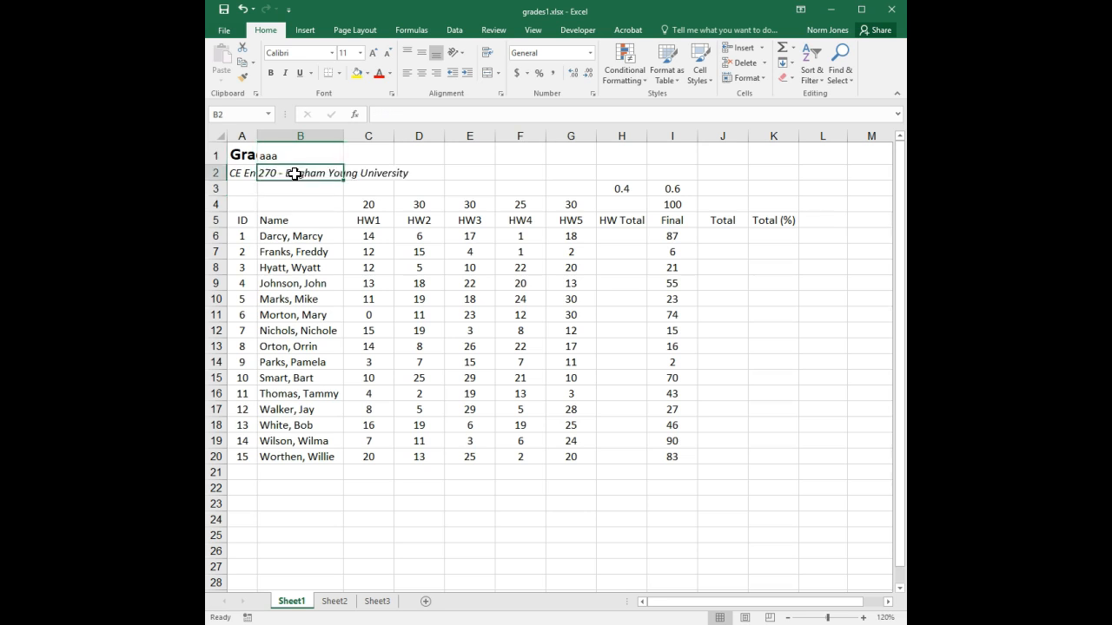
key("Up")
key("Delete")
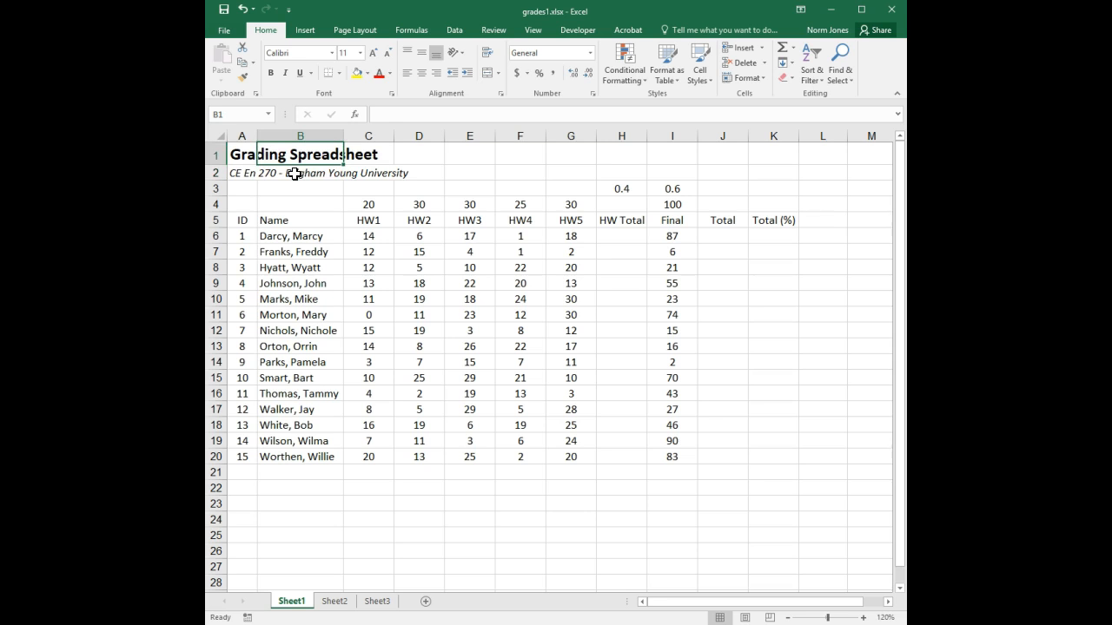
left_click(293, 189)
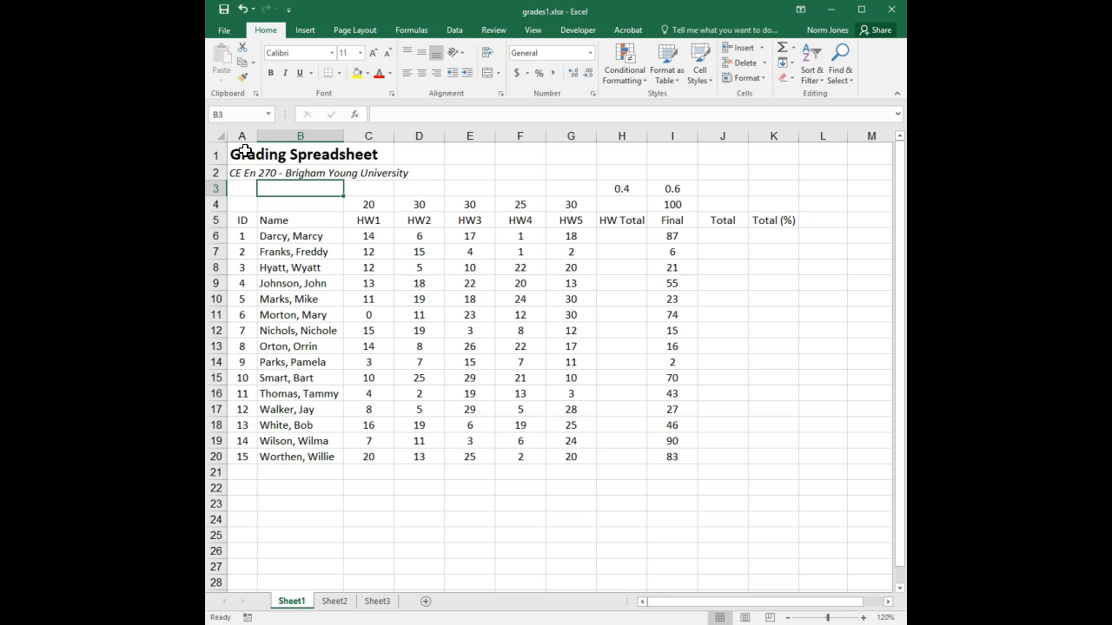
Merge and center the title across A1:C1, and unmerge the cells again.
left_click_drag(244, 151, 371, 152)
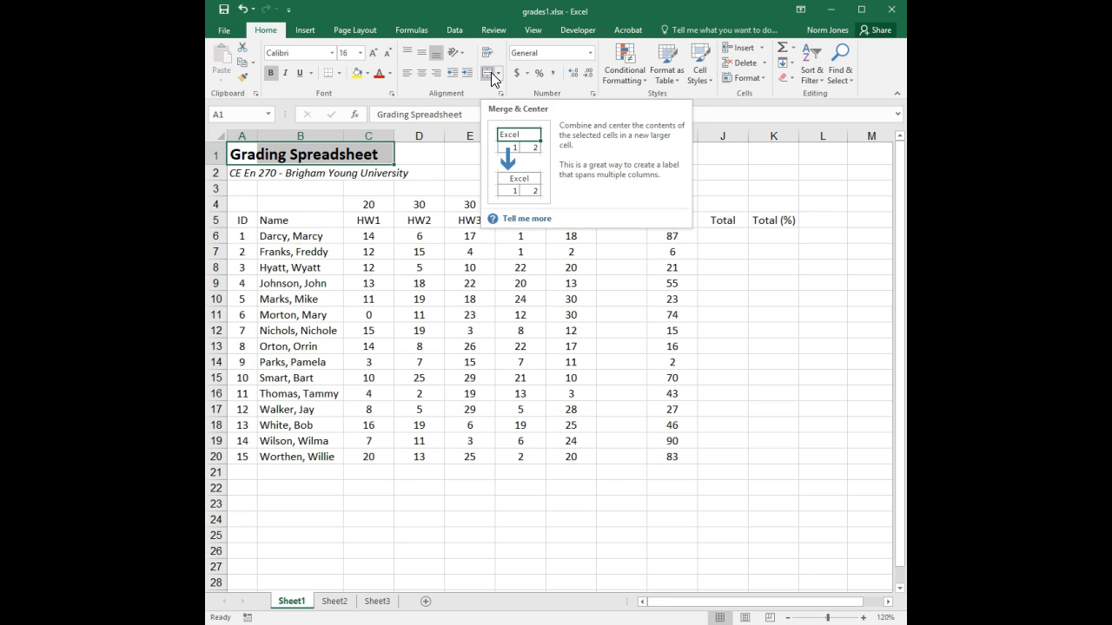
left_click(488, 73)
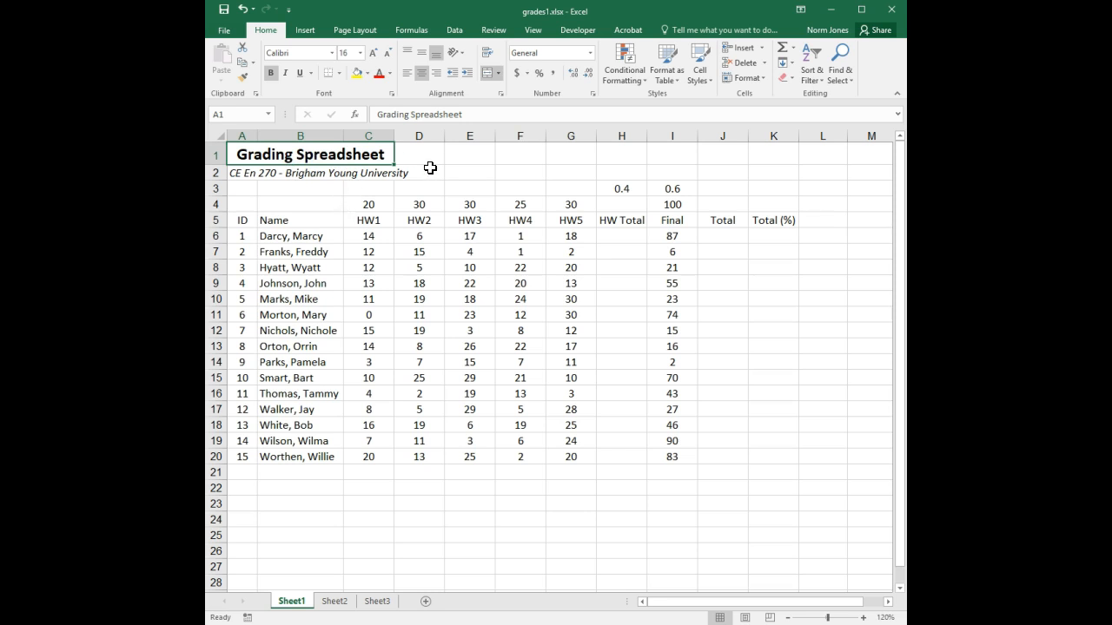
left_click(486, 73)
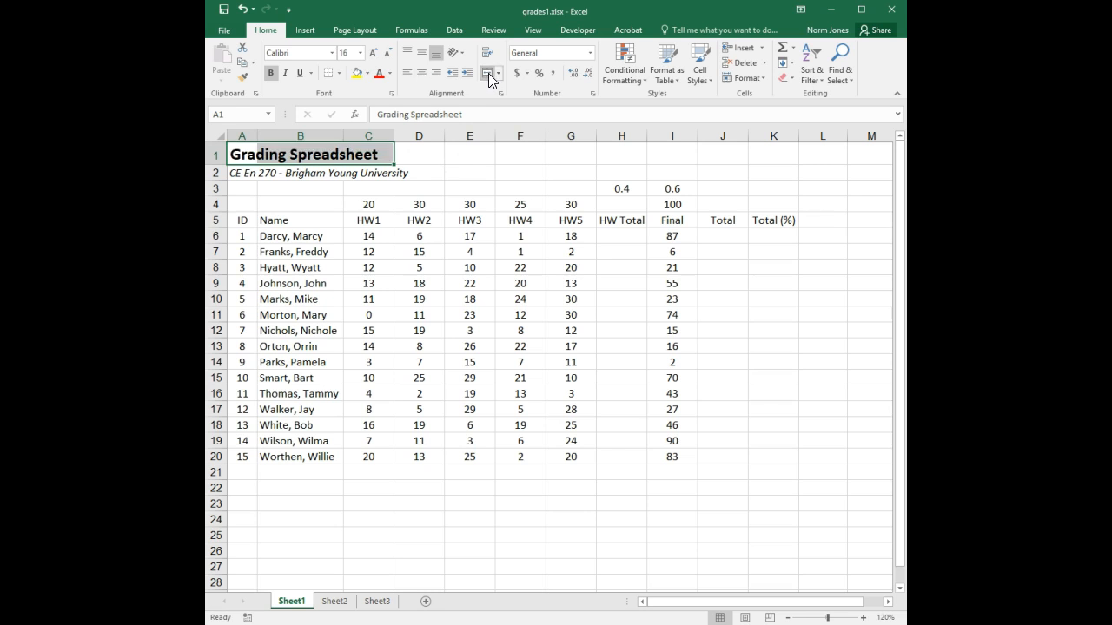
left_click(424, 149)
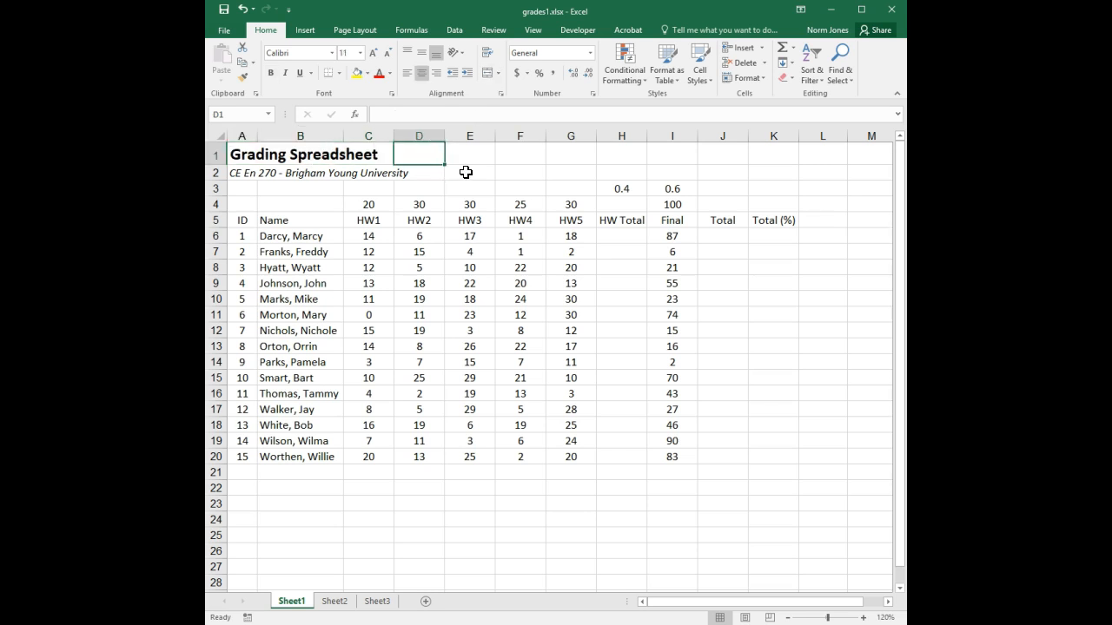
left_click(466, 172)
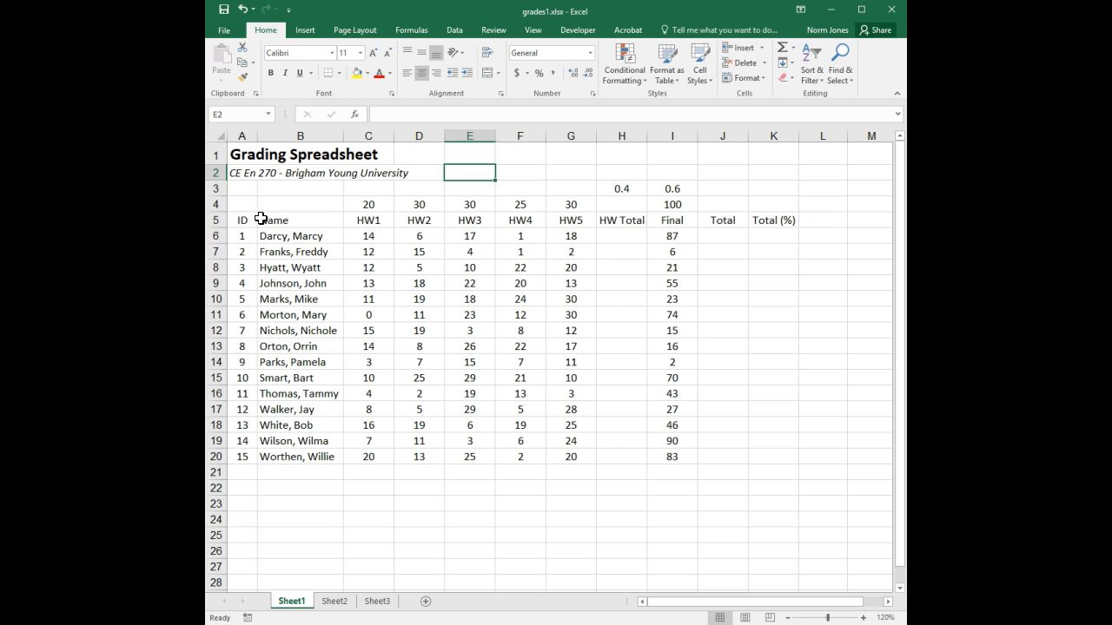
Apply All Borders to the grade table in A5:K20.
left_click_drag(246, 218, 771, 457)
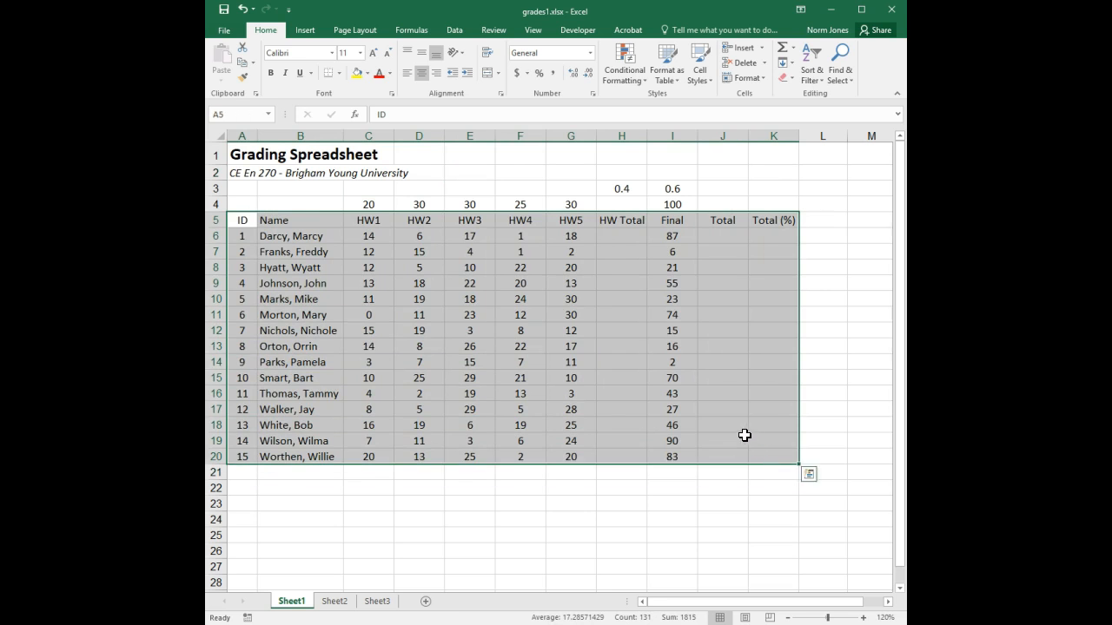
left_click(340, 73)
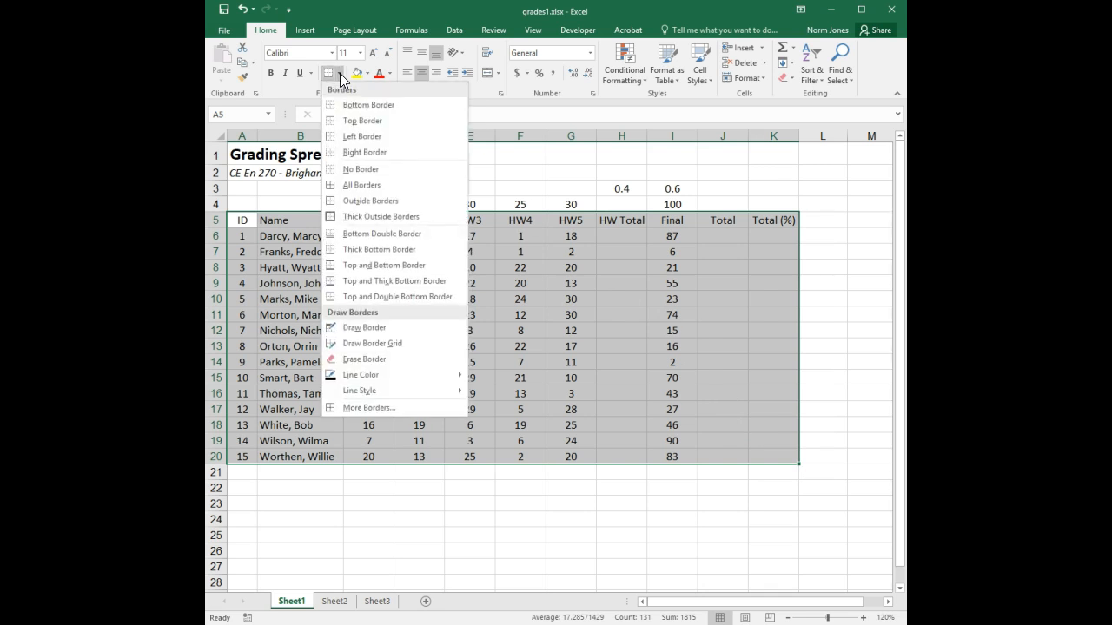
left_click(360, 185)
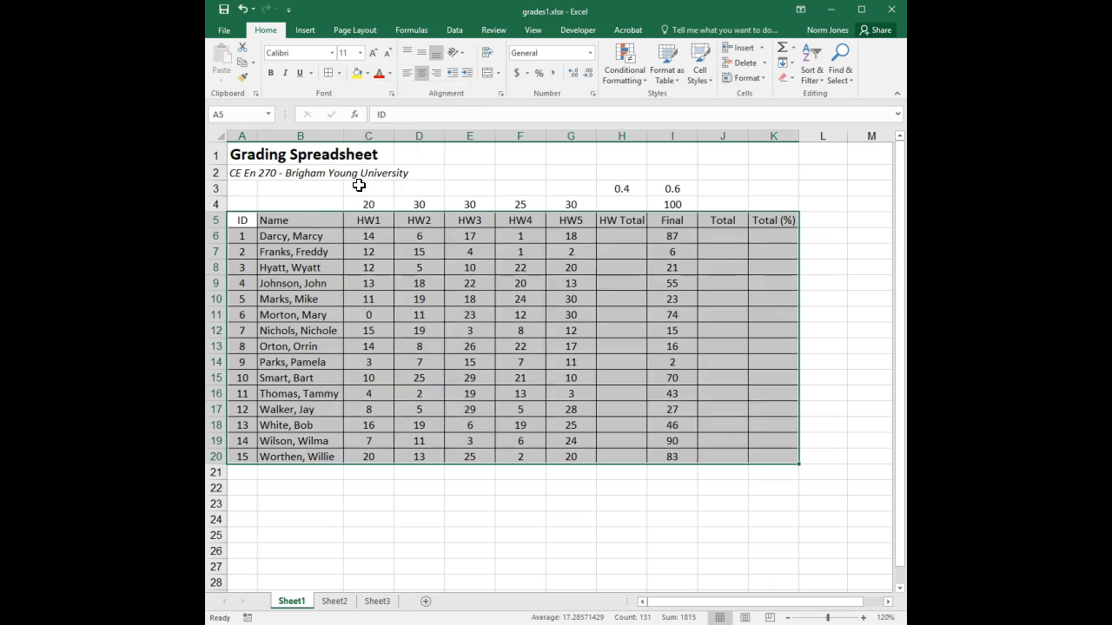
left_click(383, 234)
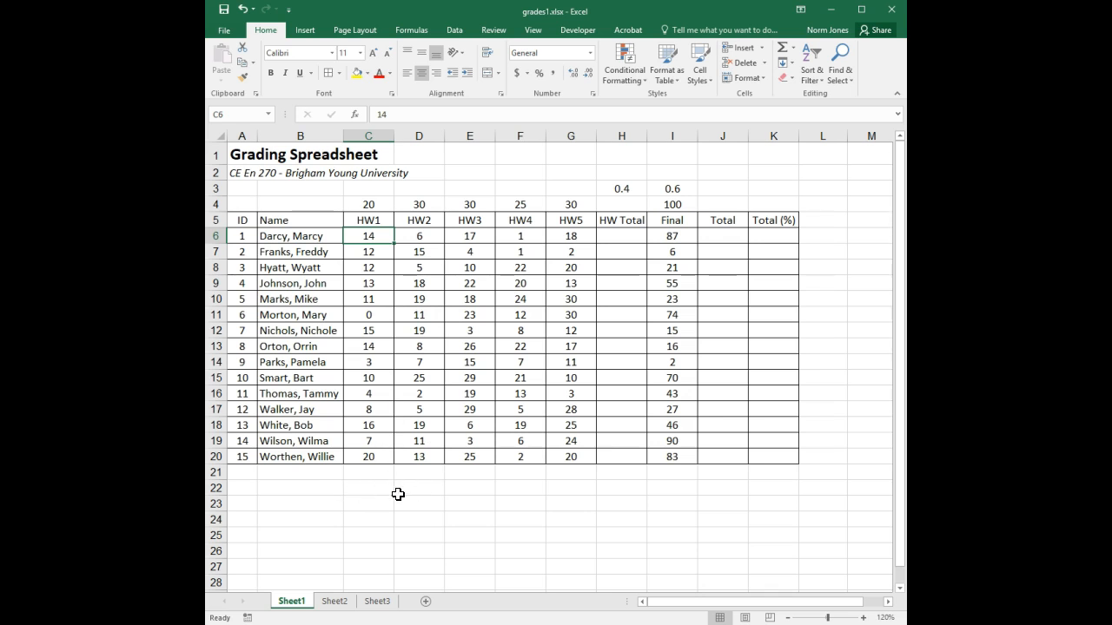
left_click(366, 487)
left_click(420, 492)
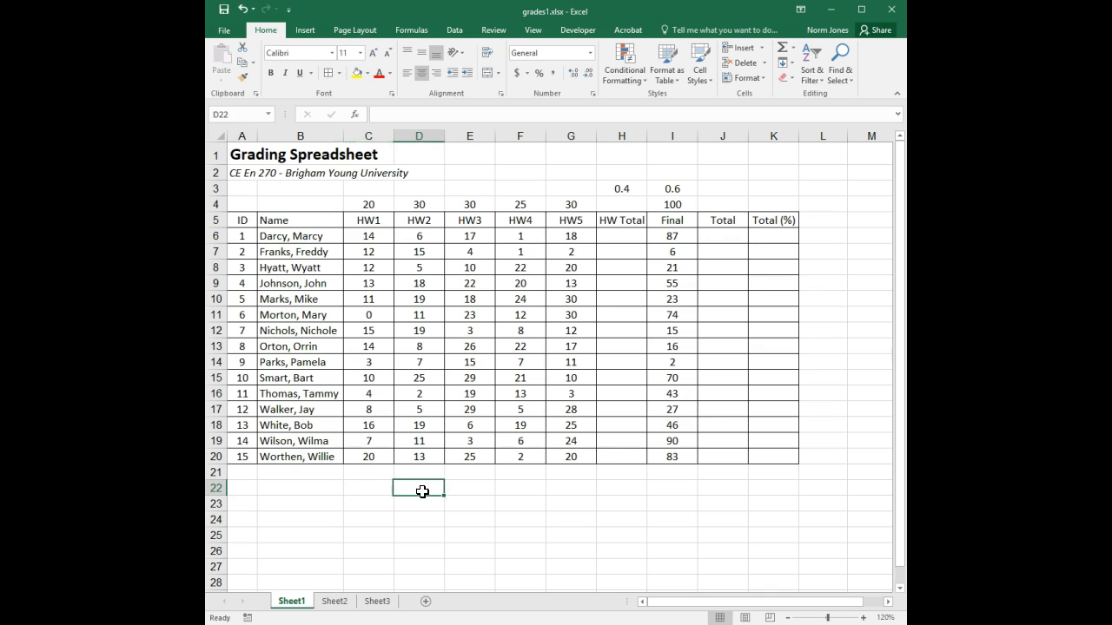
left_click(426, 507)
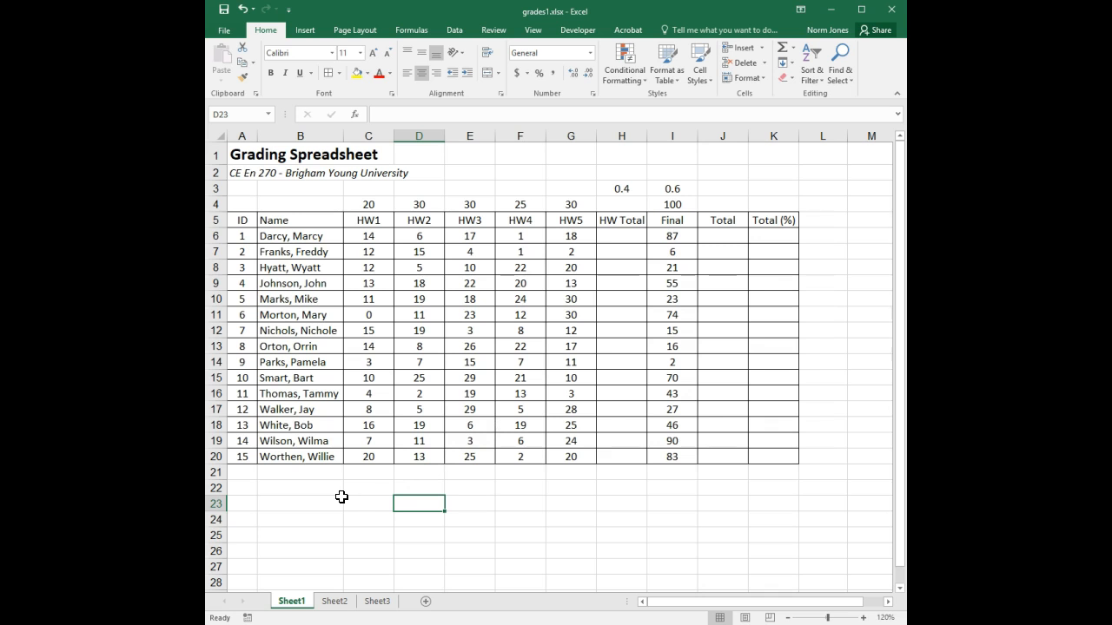
Hide the worksheet gridlines on Sheet1.
left_click(529, 27)
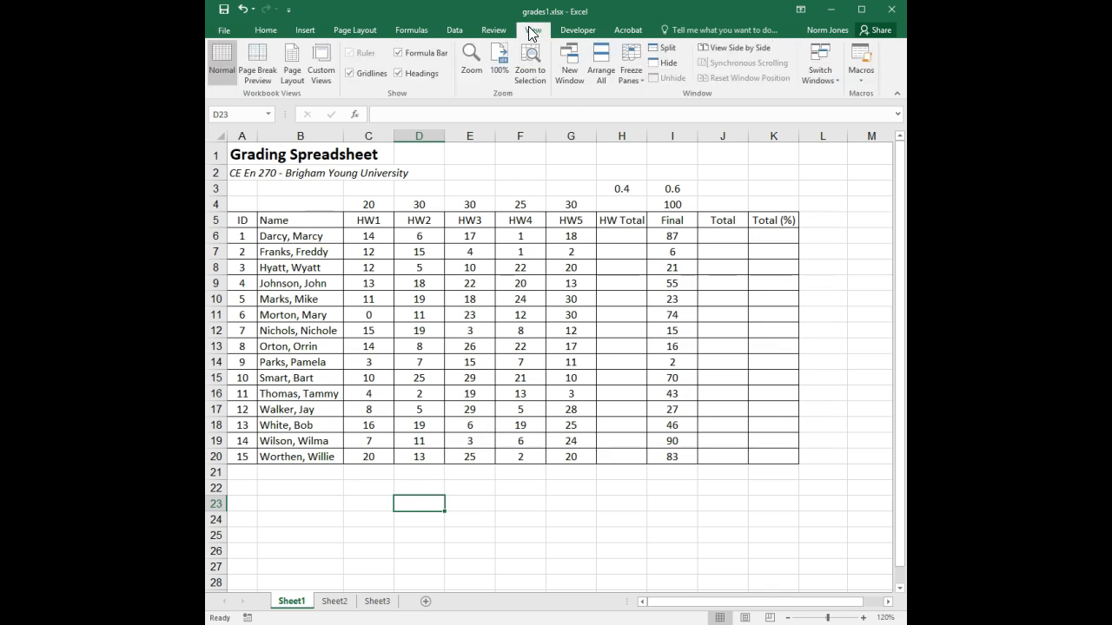
left_click(360, 73)
left_click(454, 501)
left_click(409, 505)
left_click(409, 484)
left_click(415, 506)
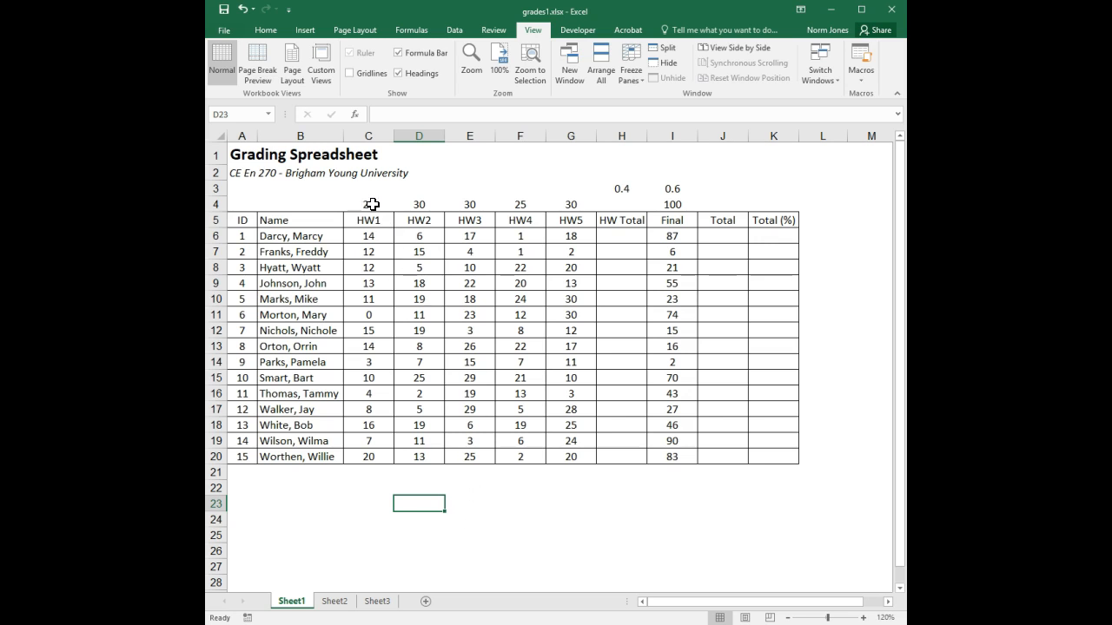
Apply All Borders to the points row C4:I4 and to the weight cells H3:I3.
left_click_drag(382, 203, 672, 205)
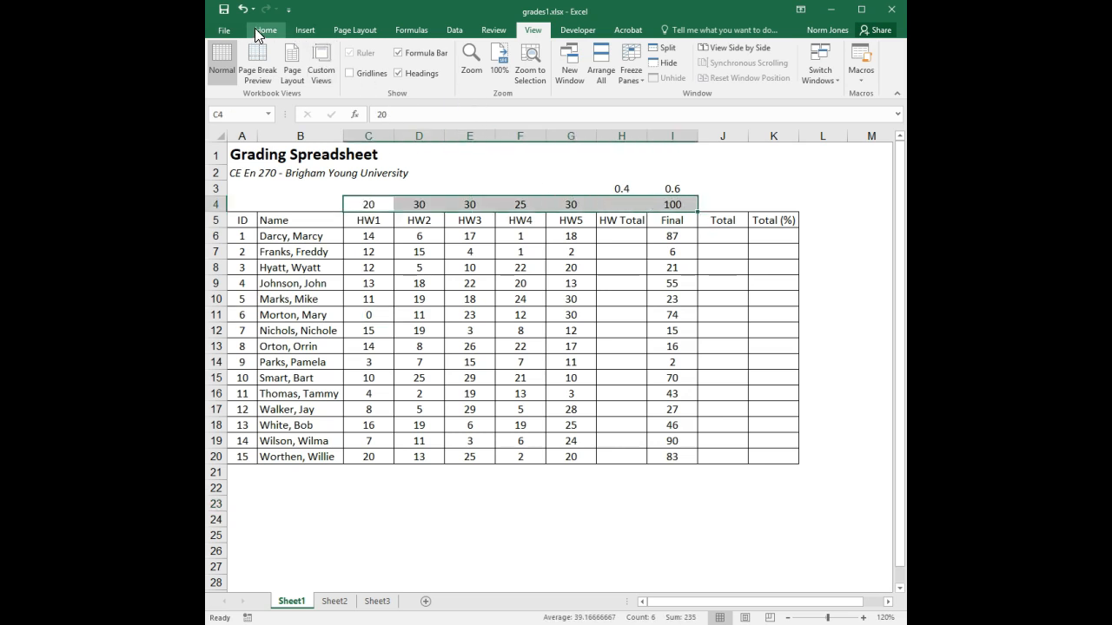
left_click(256, 29)
left_click(328, 75)
left_click_drag(616, 186, 665, 188)
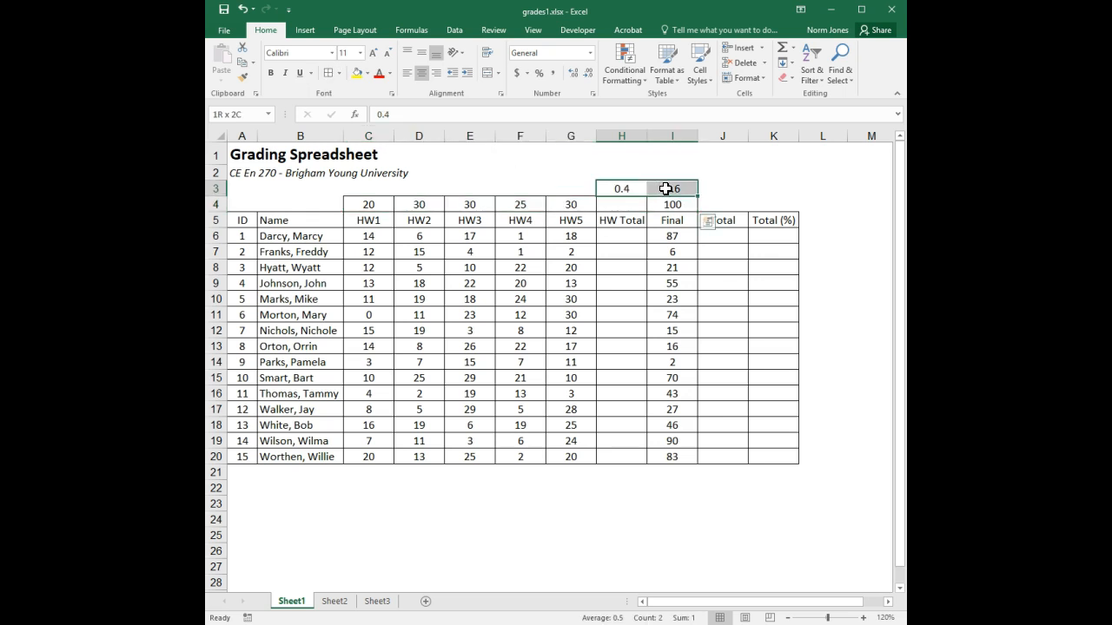
left_click(328, 74)
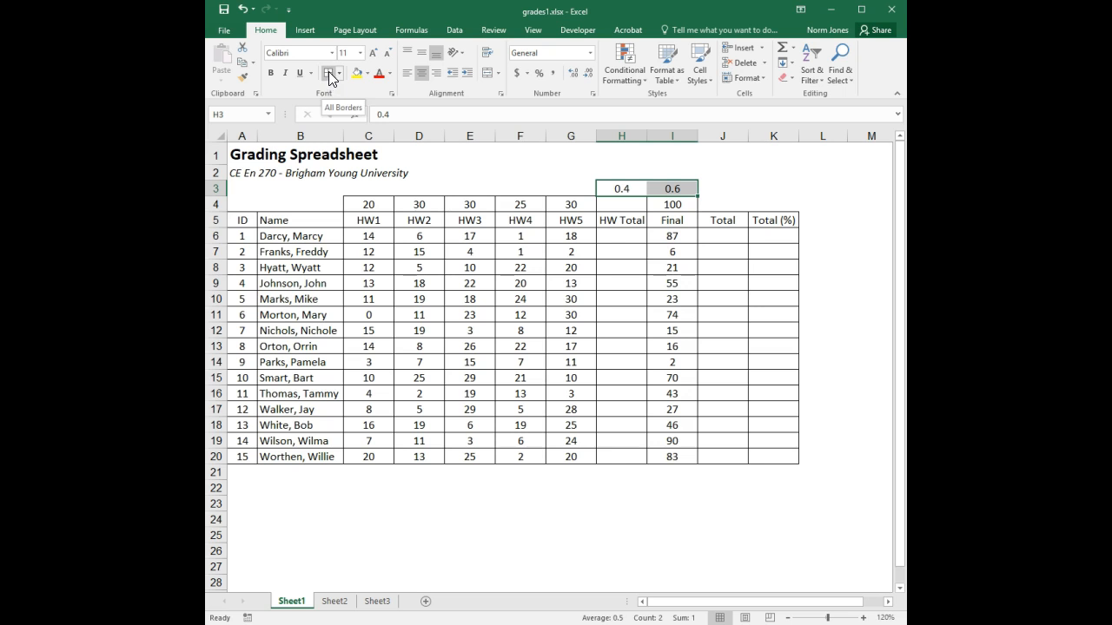
left_click(755, 172)
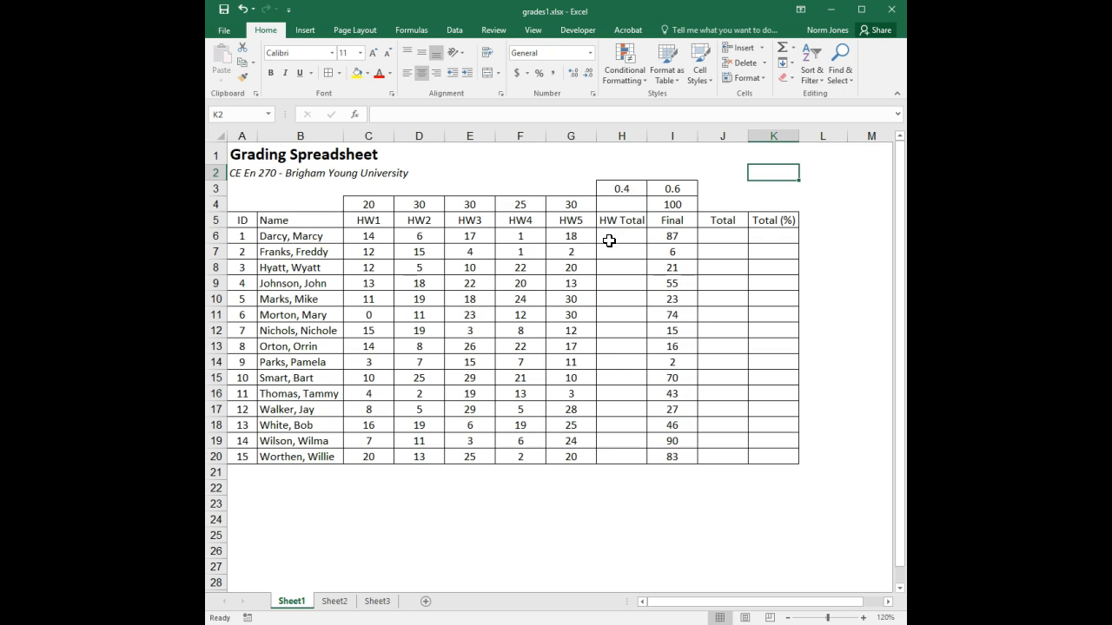
left_click(371, 205)
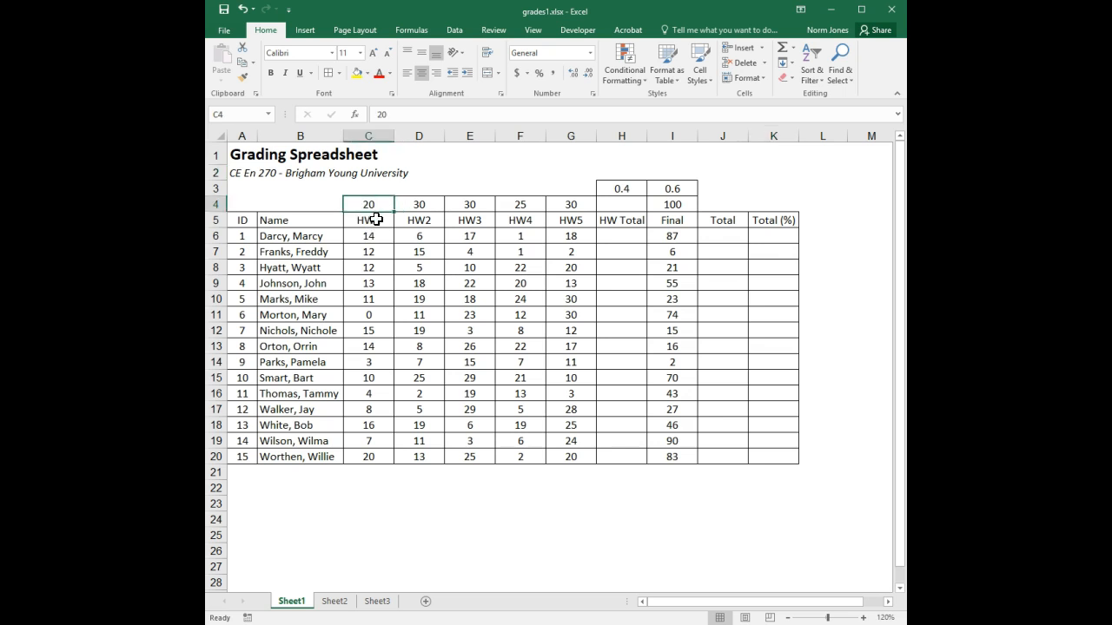
left_click(425, 208)
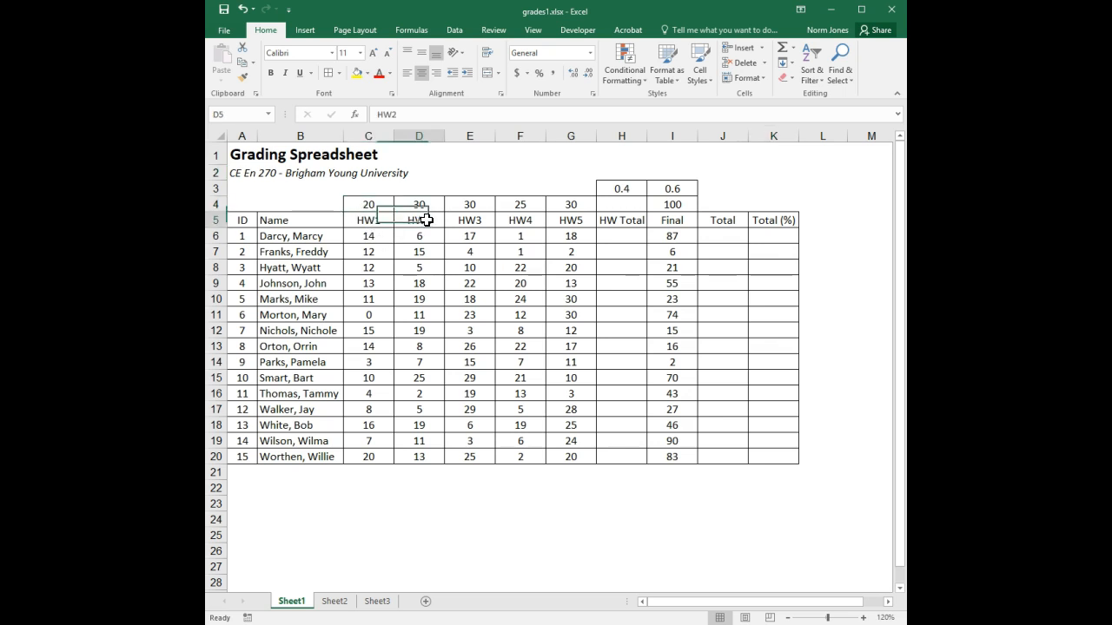
left_click(485, 220)
left_click(483, 207)
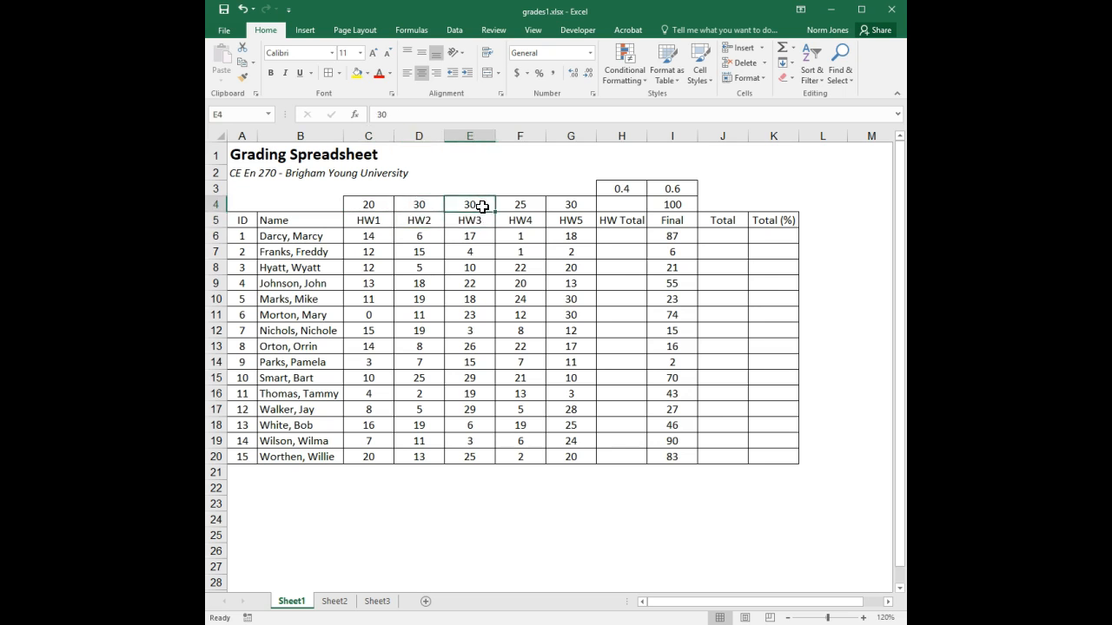
left_click(509, 252)
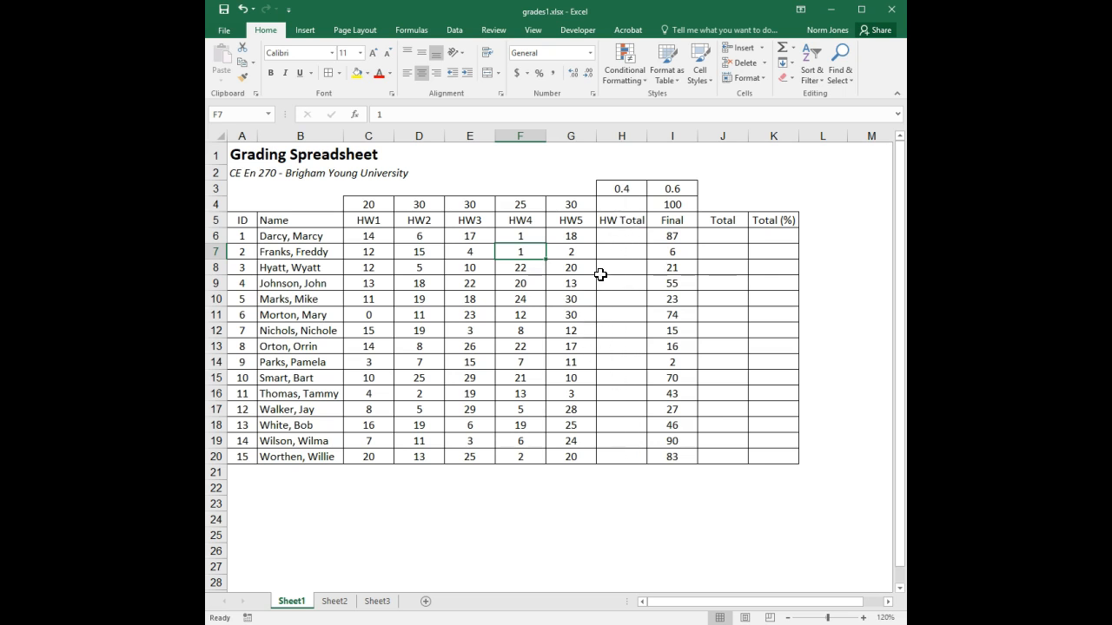
left_click(625, 189)
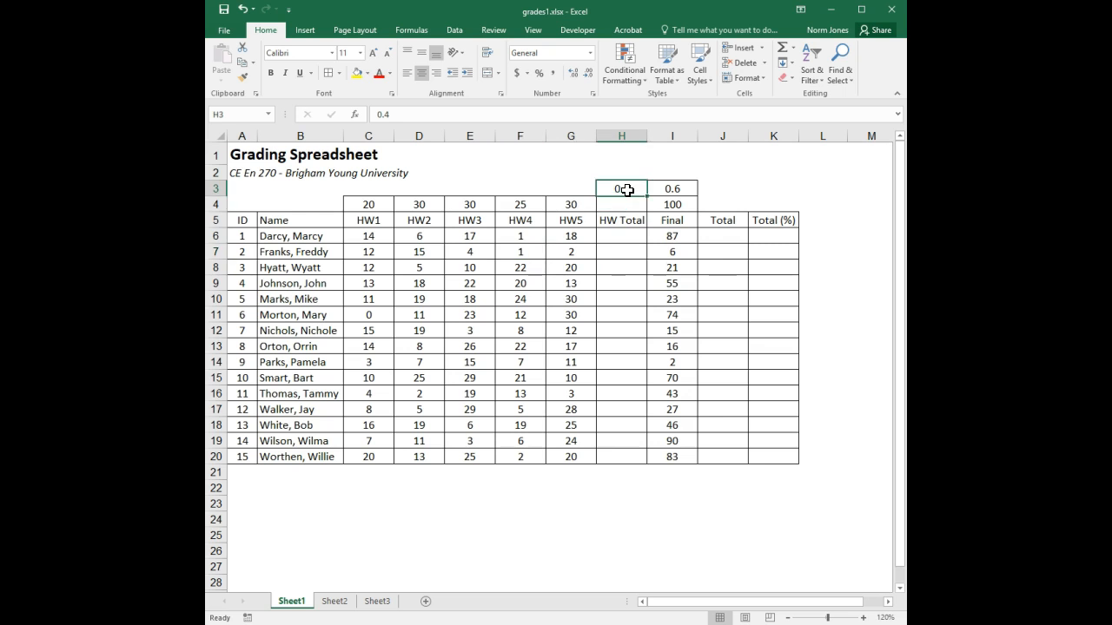
left_click(677, 188)
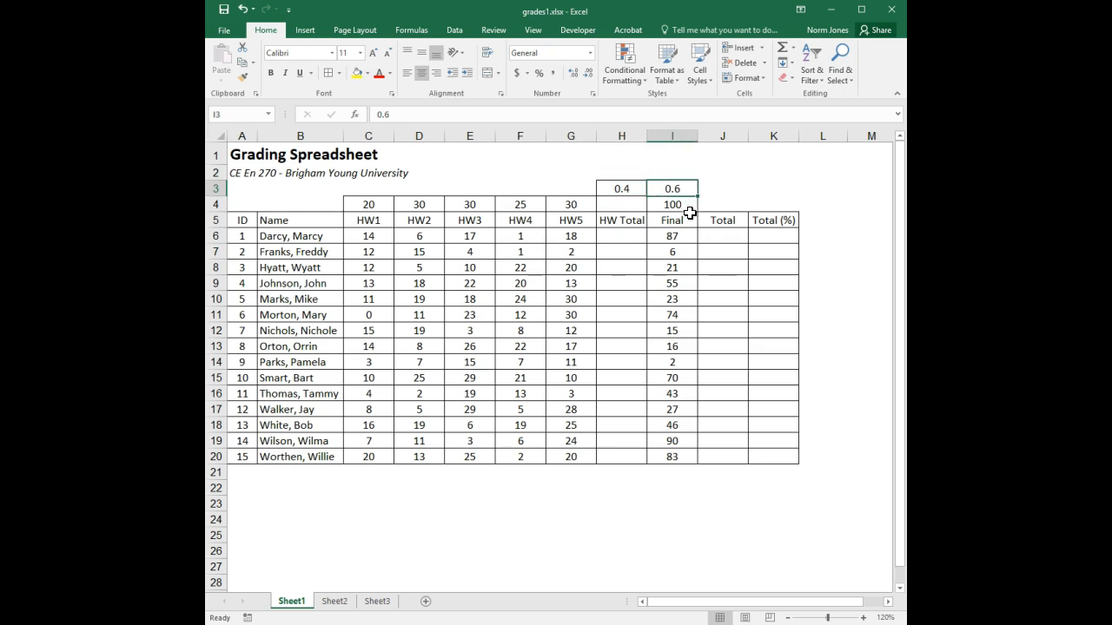
Format the weights in H3:I3 as percentages.
left_click_drag(630, 185, 667, 191)
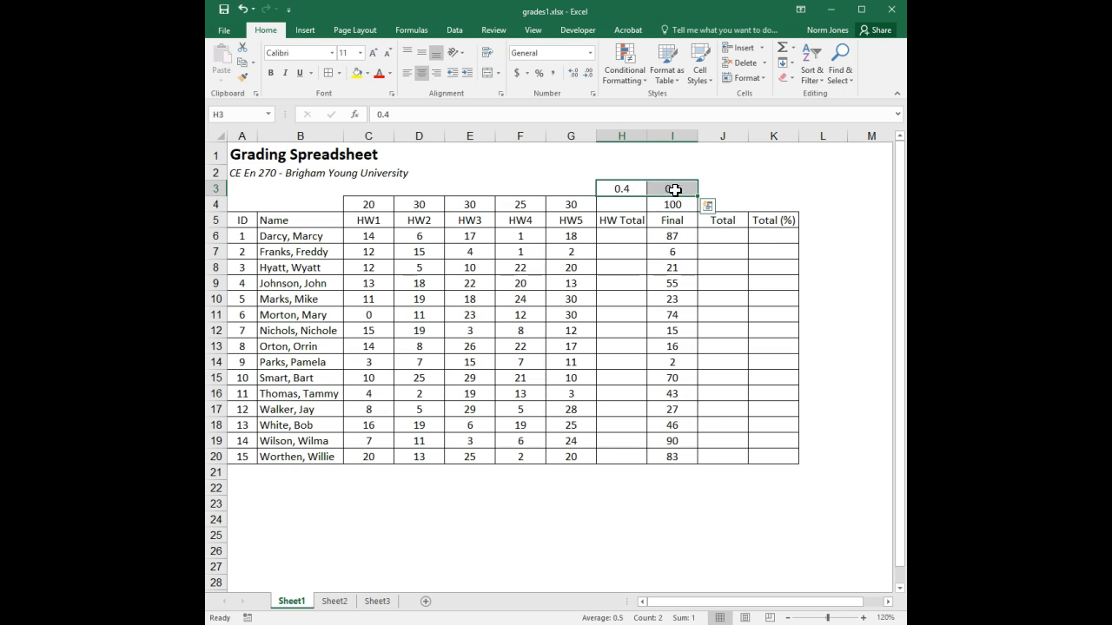
left_click(539, 74)
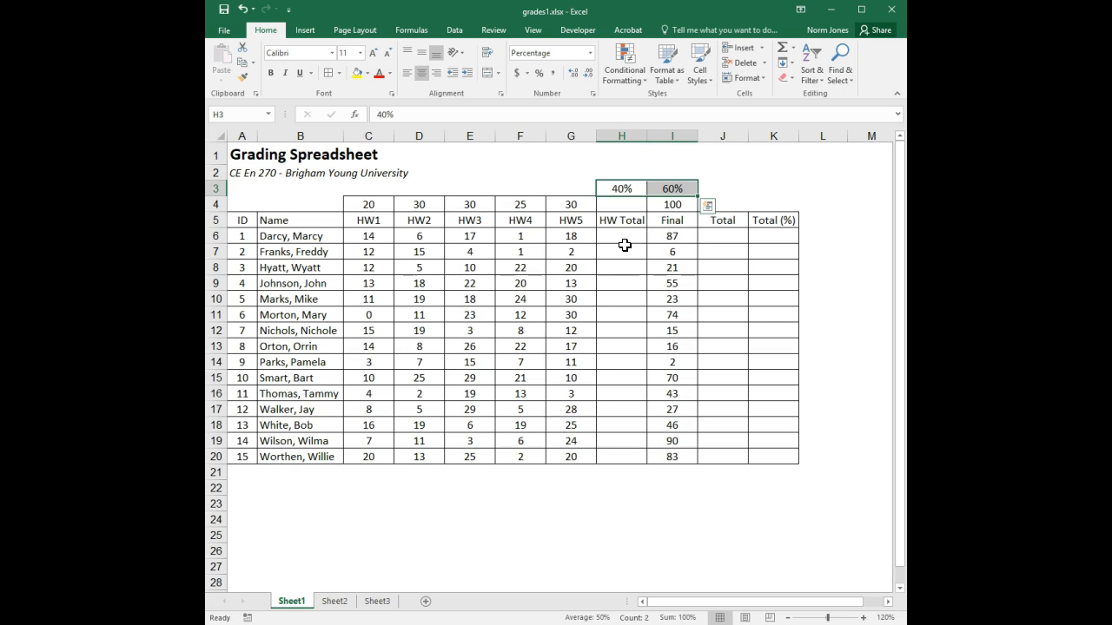
Set the homework weight in H3 to 50%, and set it back to 40%.
left_click(621, 187)
type("50%")
key("Return")
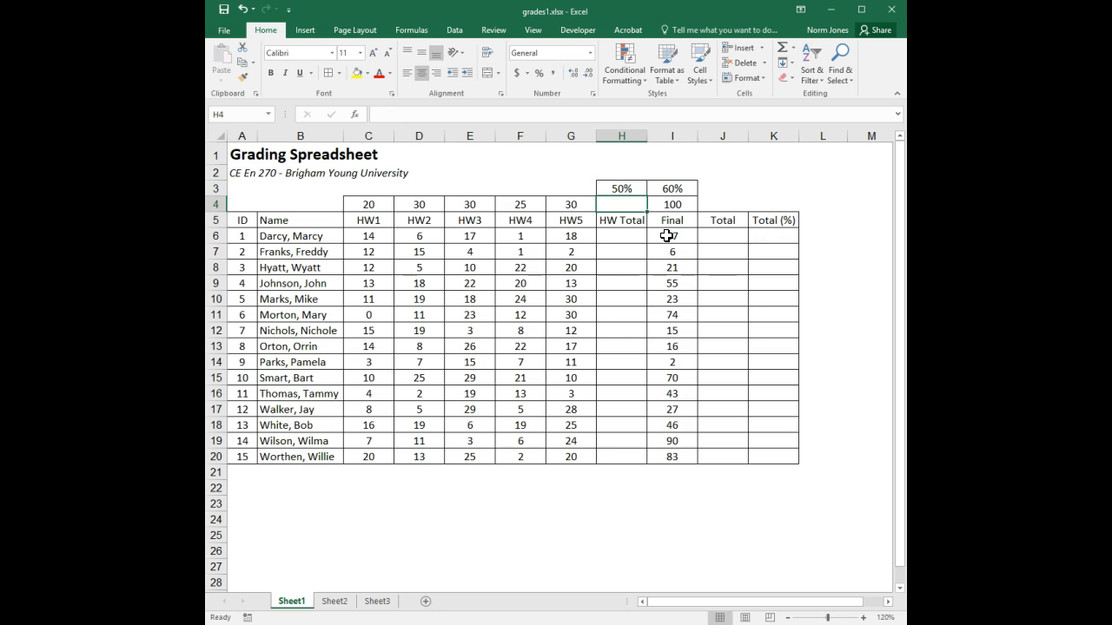
key("Up")
key("Delete")
type("4")
key("Return")
left_click(627, 283)
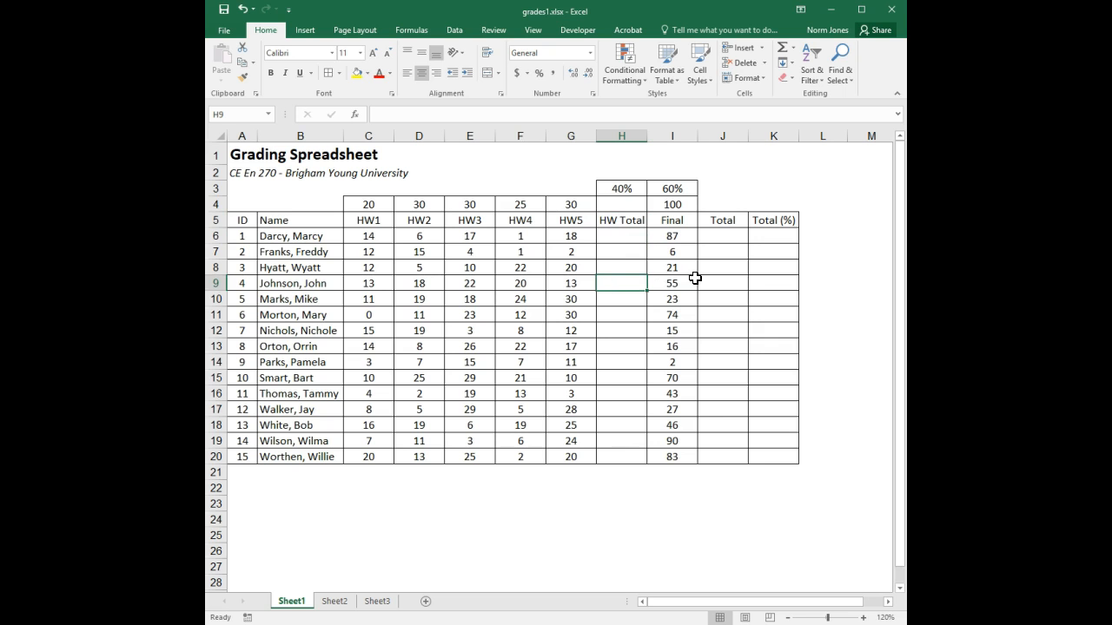
Add two decimal places to the homework weight in H3, and remove them again.
left_click(625, 187)
left_click(574, 75)
left_click(574, 75)
left_click(588, 74)
left_click(587, 74)
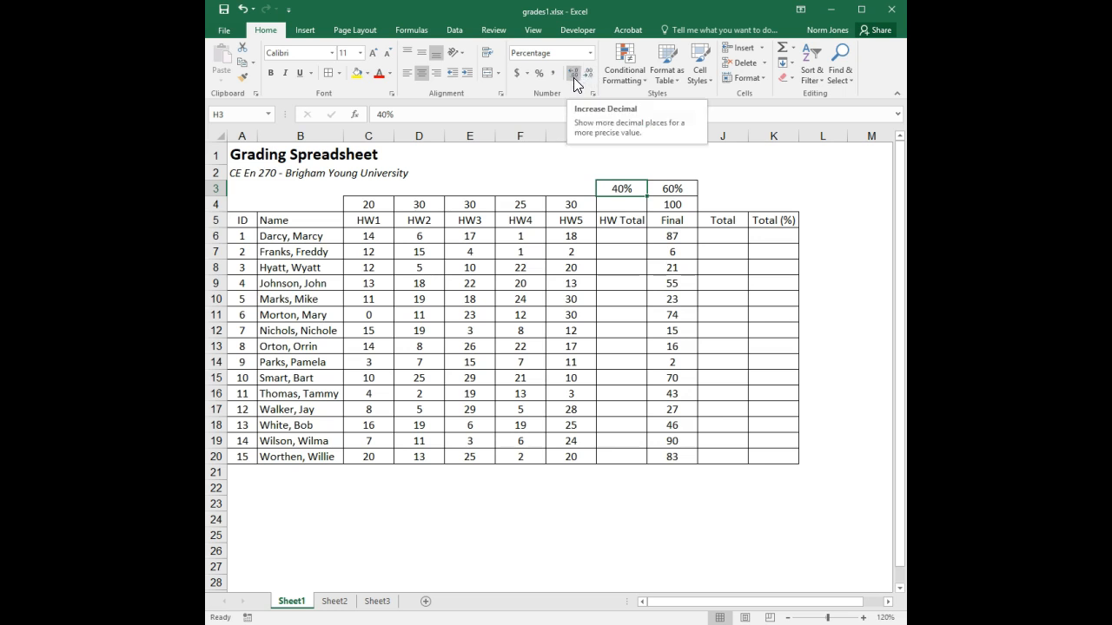
left_click(637, 280)
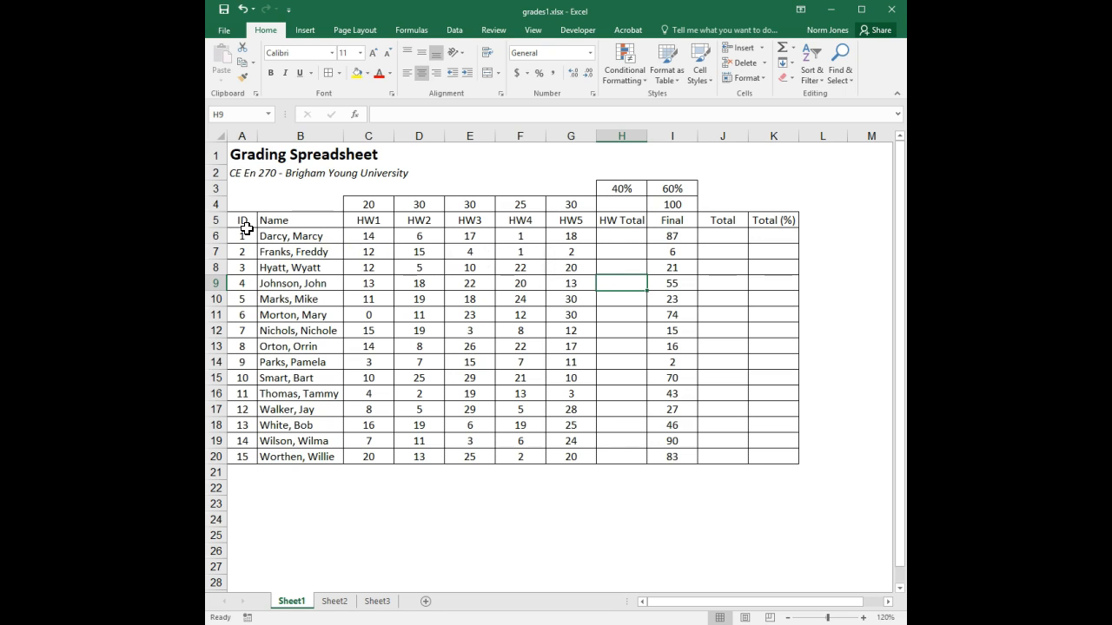
Format the header row A5:K5 with bold white text on a black fill.
left_click_drag(243, 220, 773, 223)
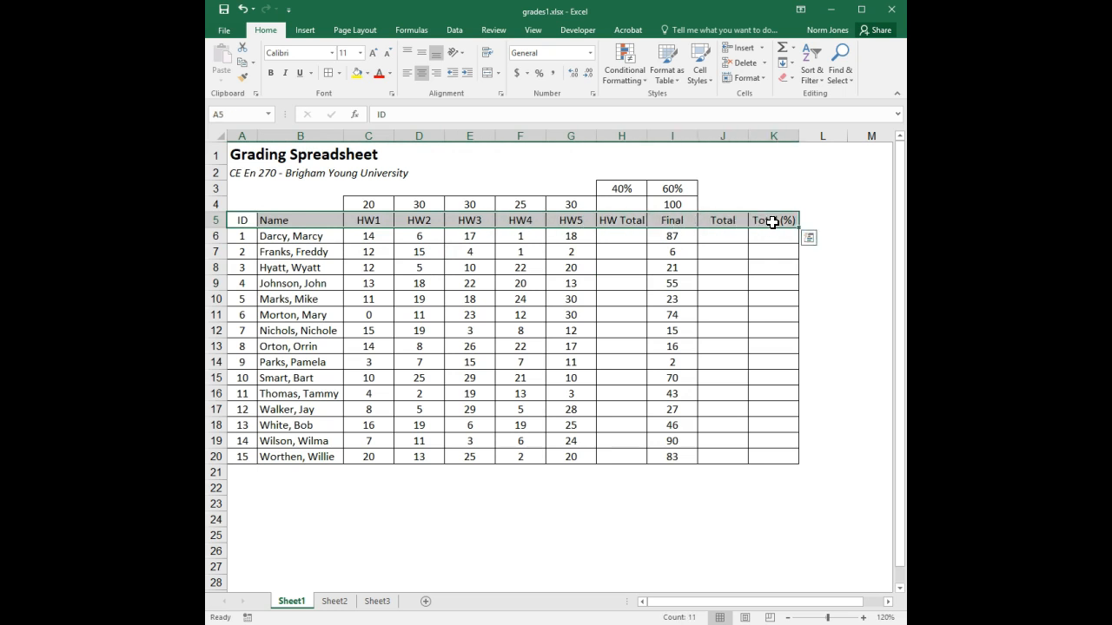
left_click(270, 75)
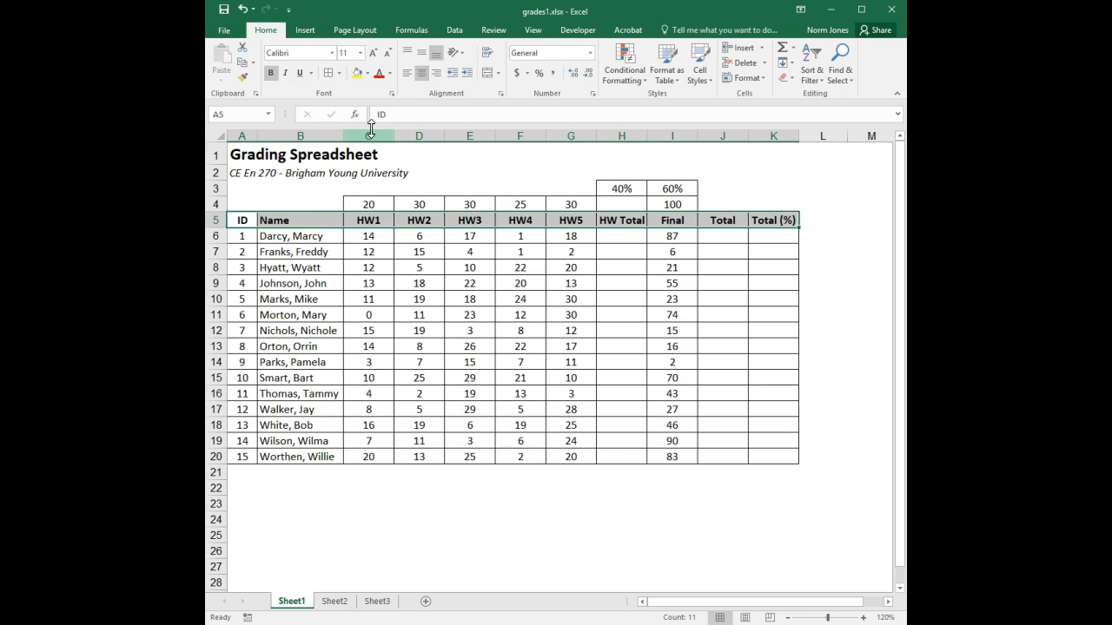
left_click(367, 75)
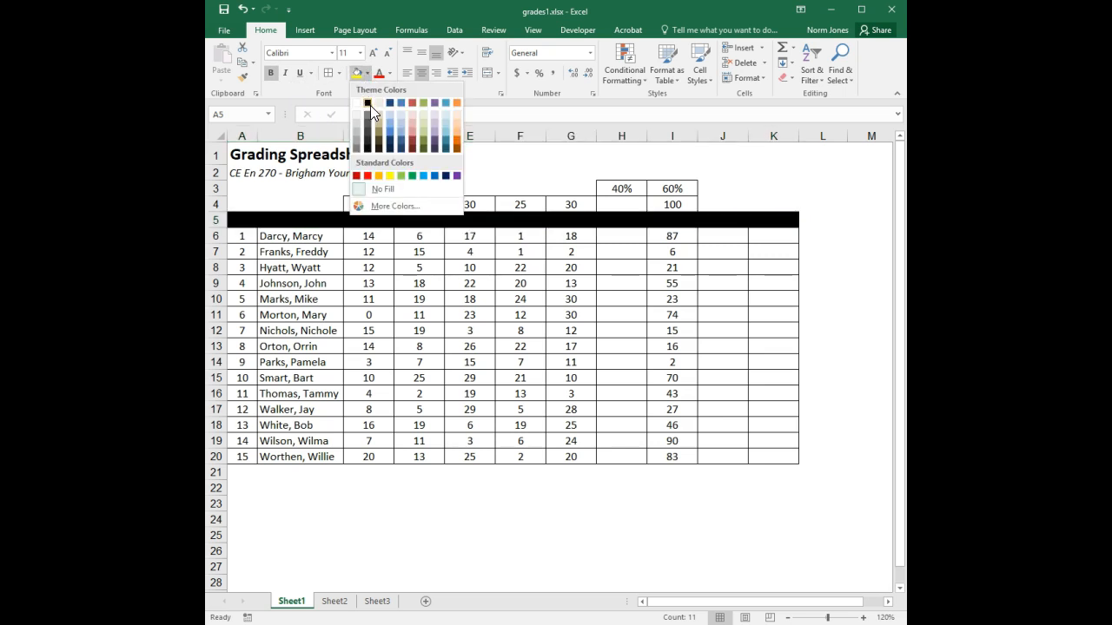
left_click(367, 102)
left_click(389, 72)
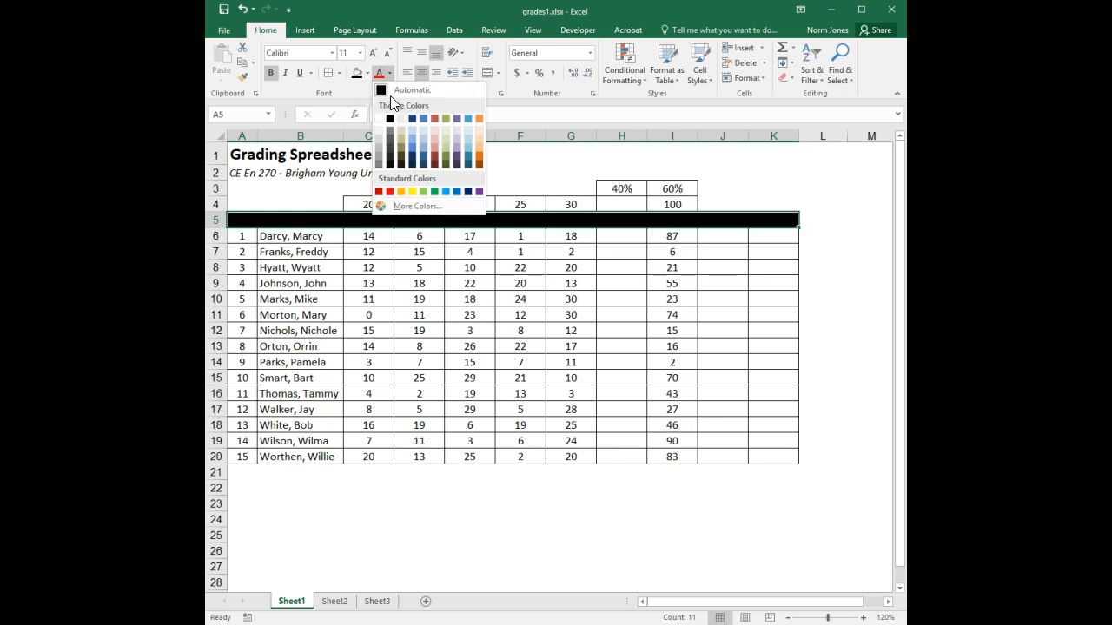
left_click(379, 118)
left_click(418, 250)
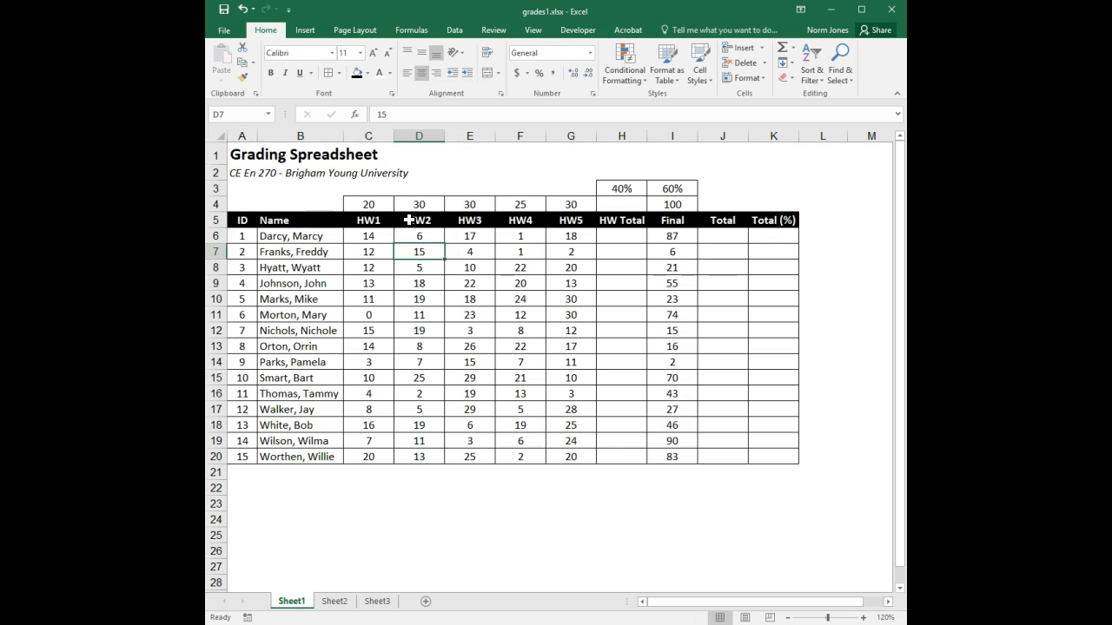
Give the points row C4:I4 and the weight cells H3:I3 a black fill and white text.
left_click_drag(368, 205, 660, 204)
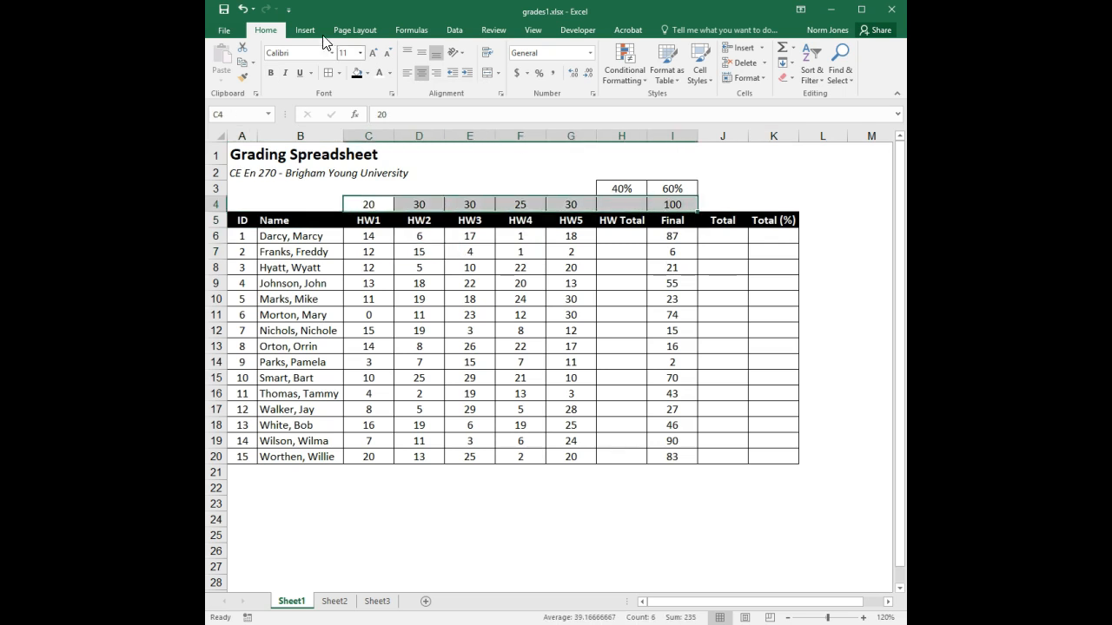
left_click(356, 73)
left_click(380, 73)
left_click_drag(622, 188, 670, 187)
left_click(358, 73)
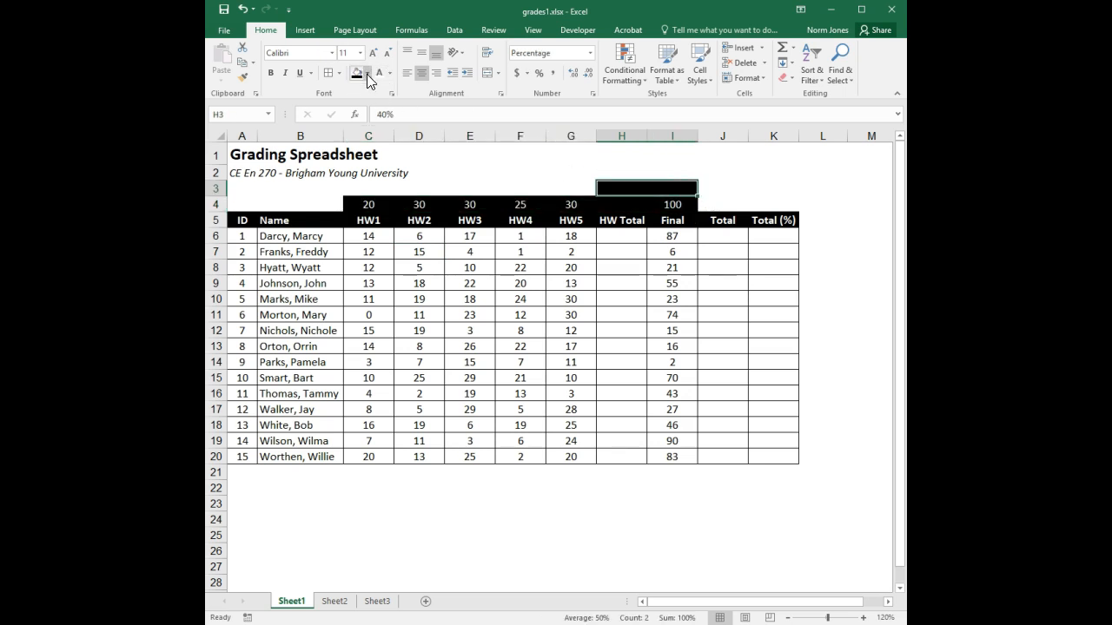
left_click(380, 72)
Copy the formatting of C4 onto the ID numbers in A6:A20 with Format Painter.
left_click_drag(241, 241, 250, 460)
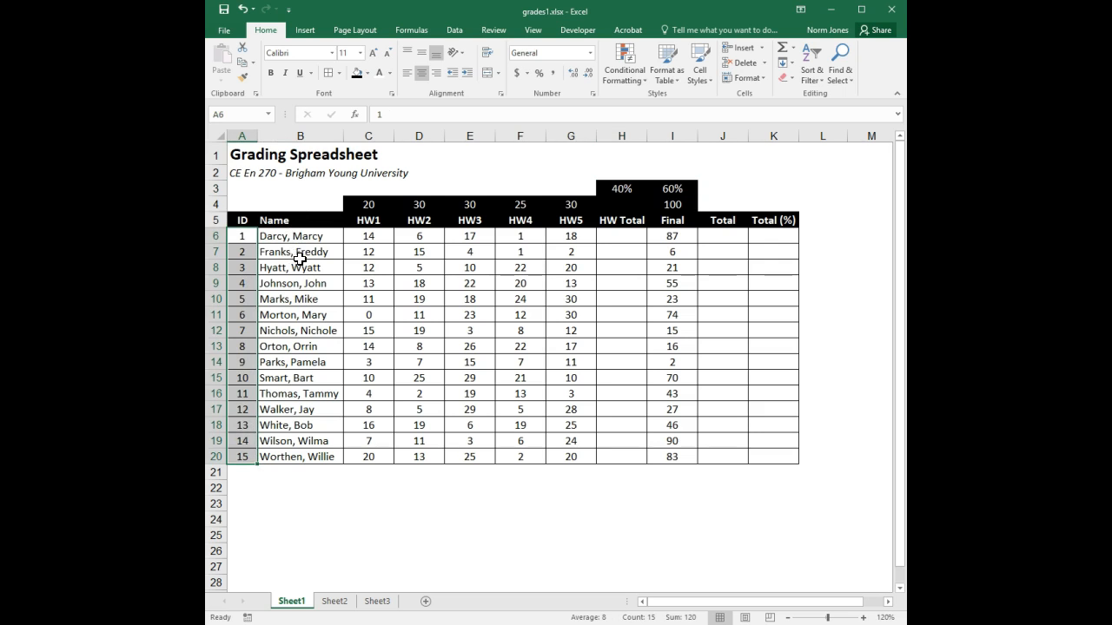
left_click(300, 253)
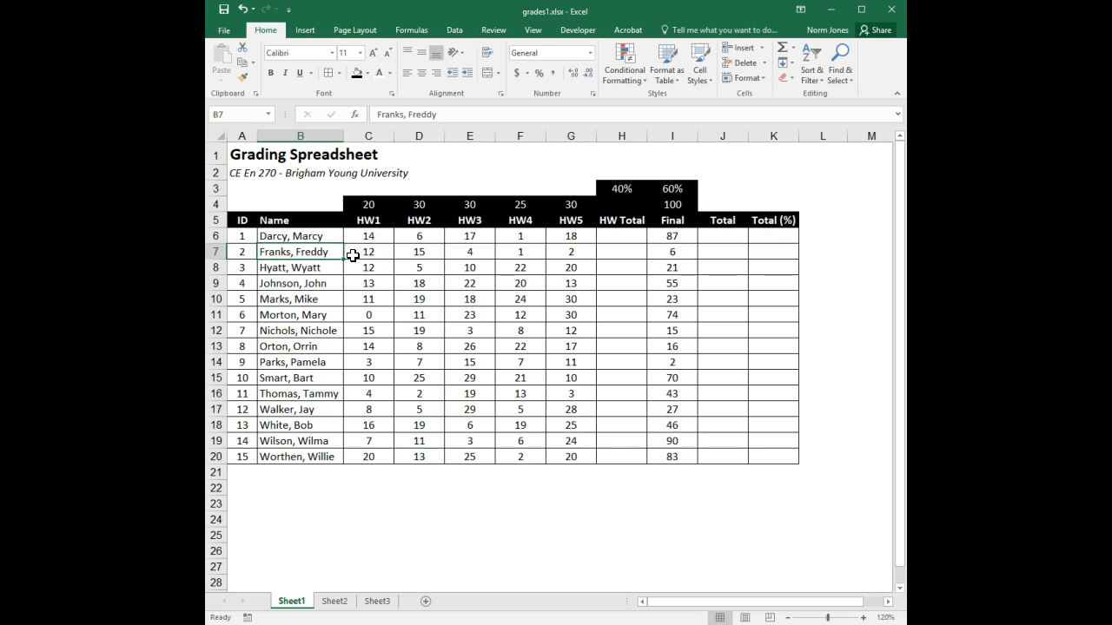
left_click(368, 205)
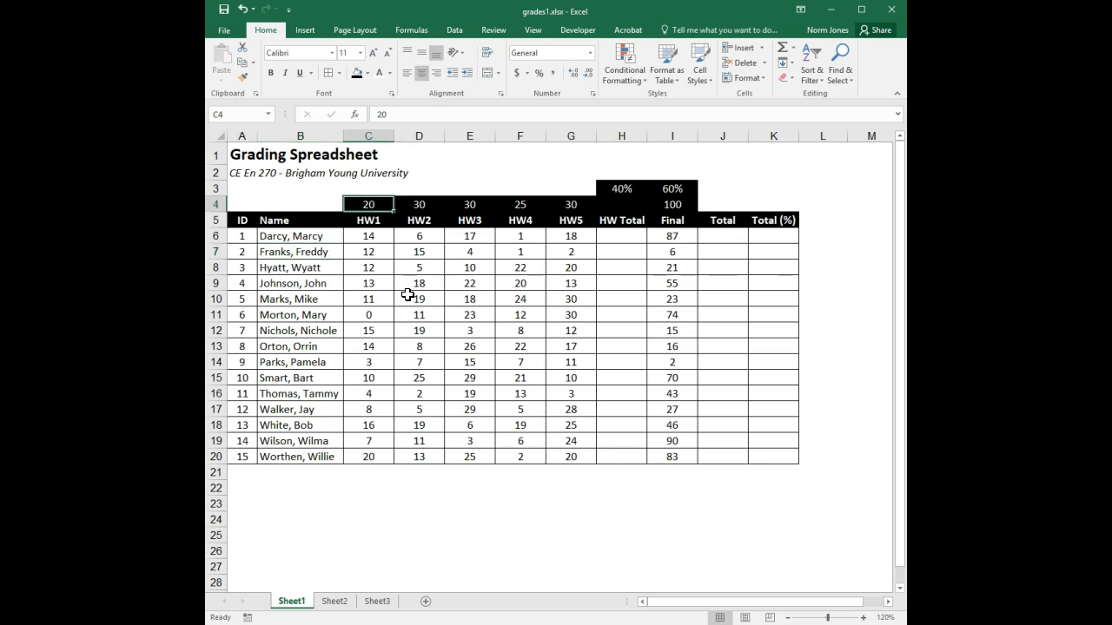
left_click(243, 77)
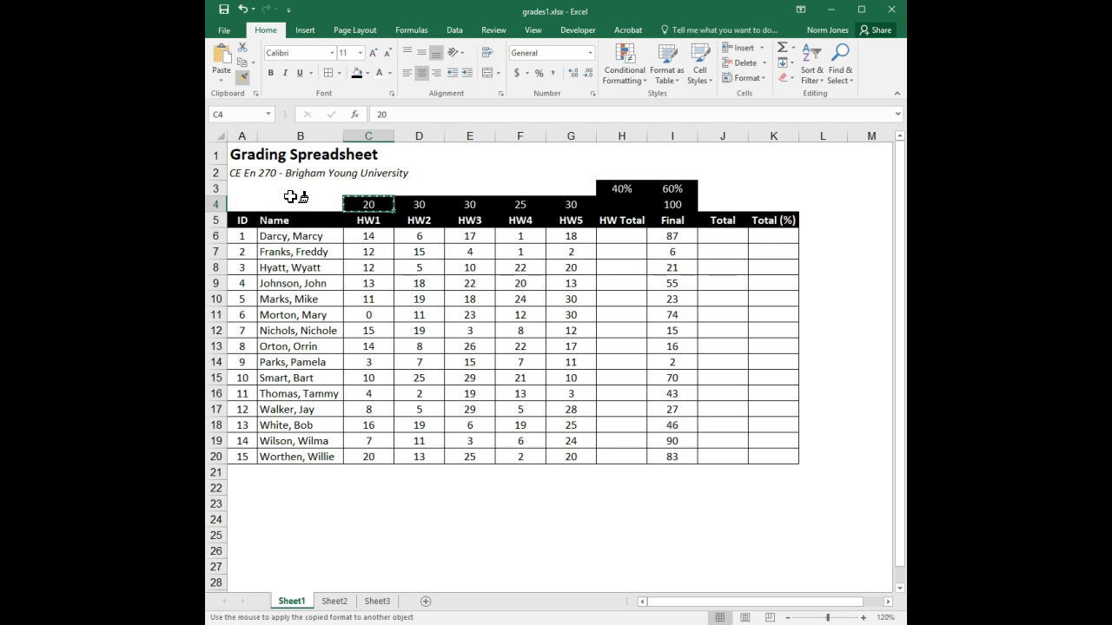
left_click_drag(241, 236, 242, 458)
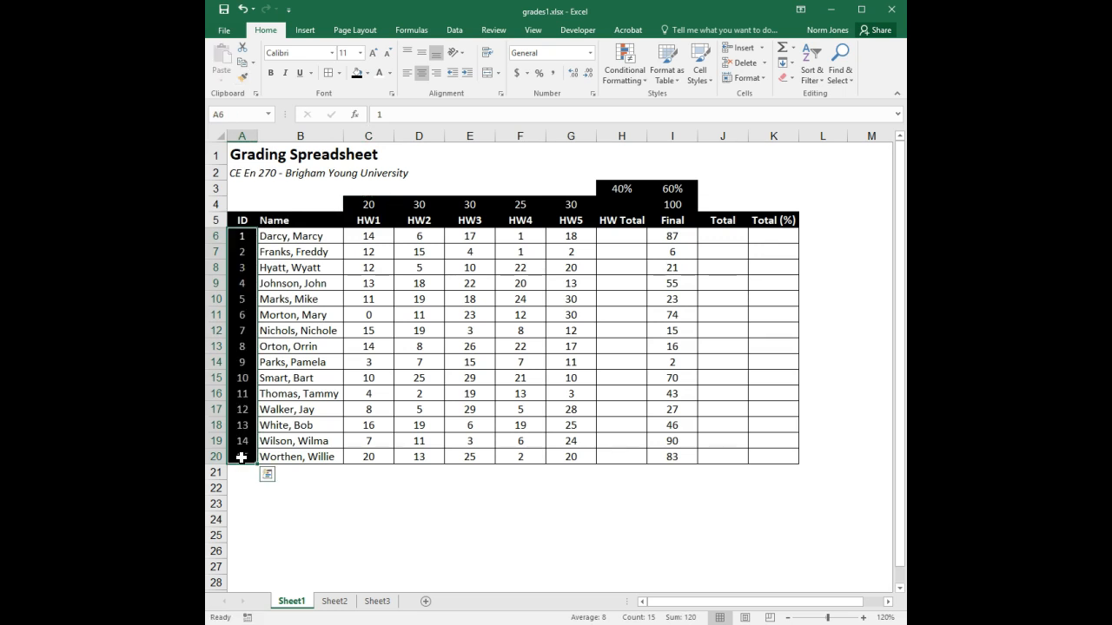
left_click(371, 477)
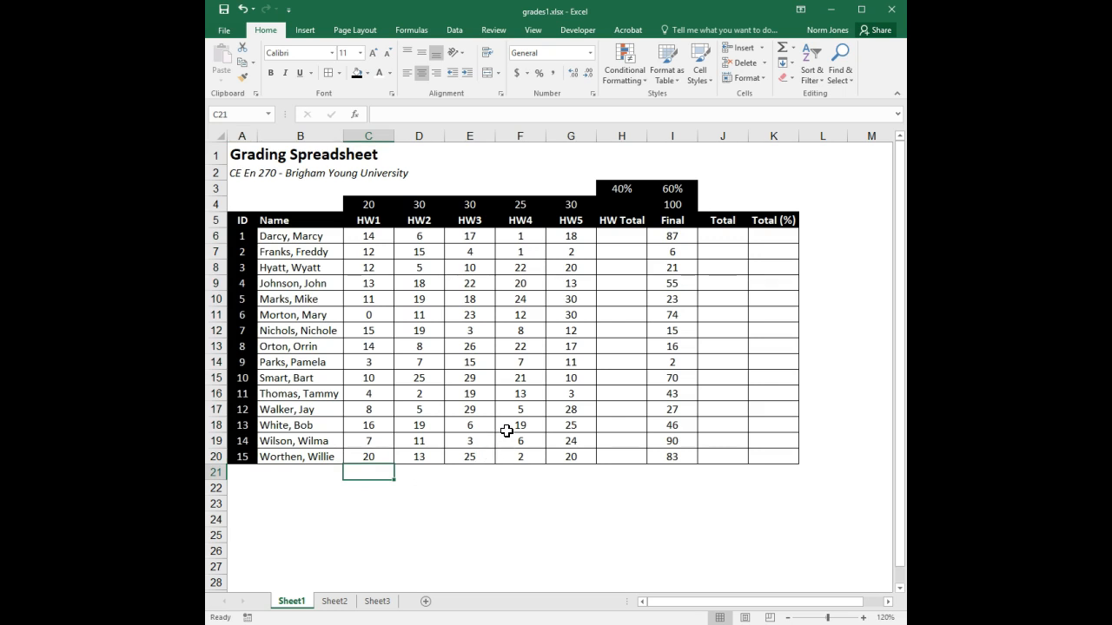
Format the student names in B6:B20 with a blue fill and white text.
left_click(322, 236)
left_click_drag(322, 236, 330, 452)
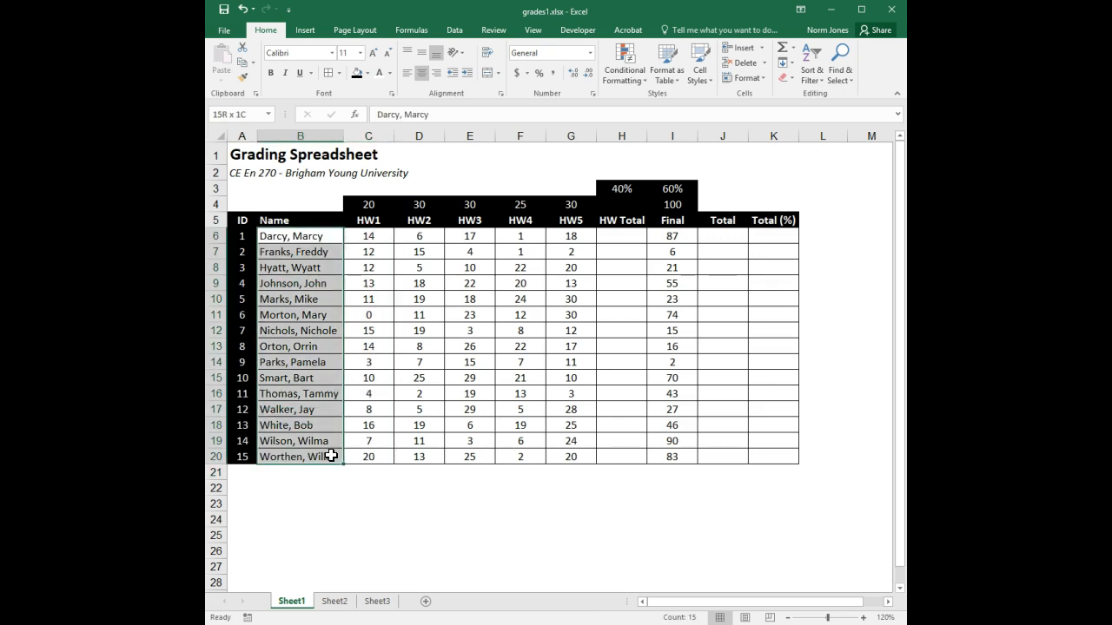
left_click(368, 73)
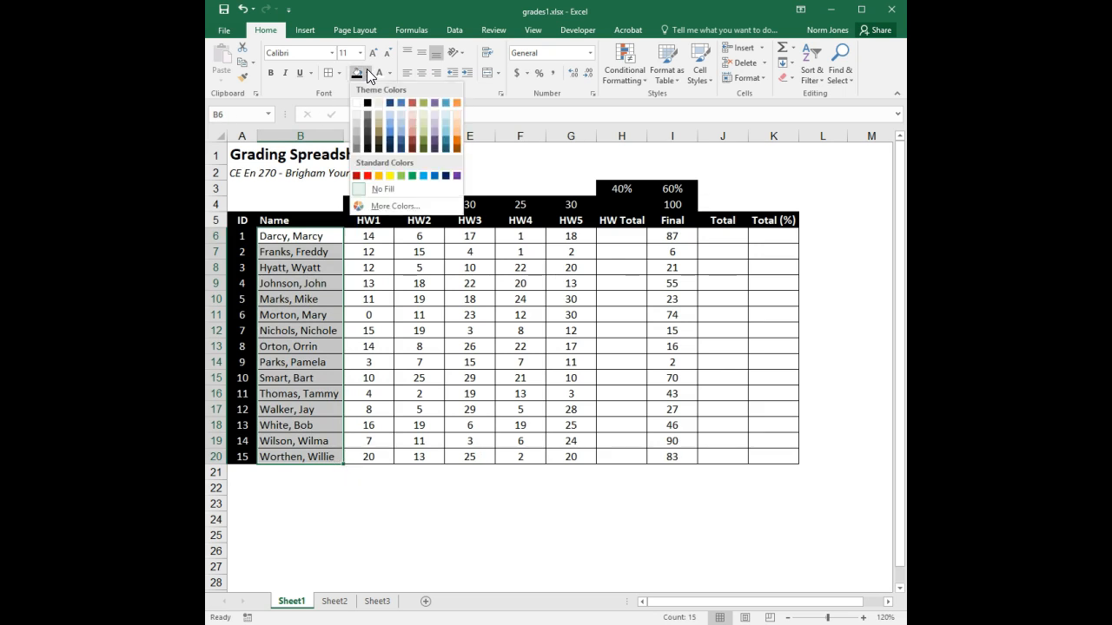
left_click(433, 175)
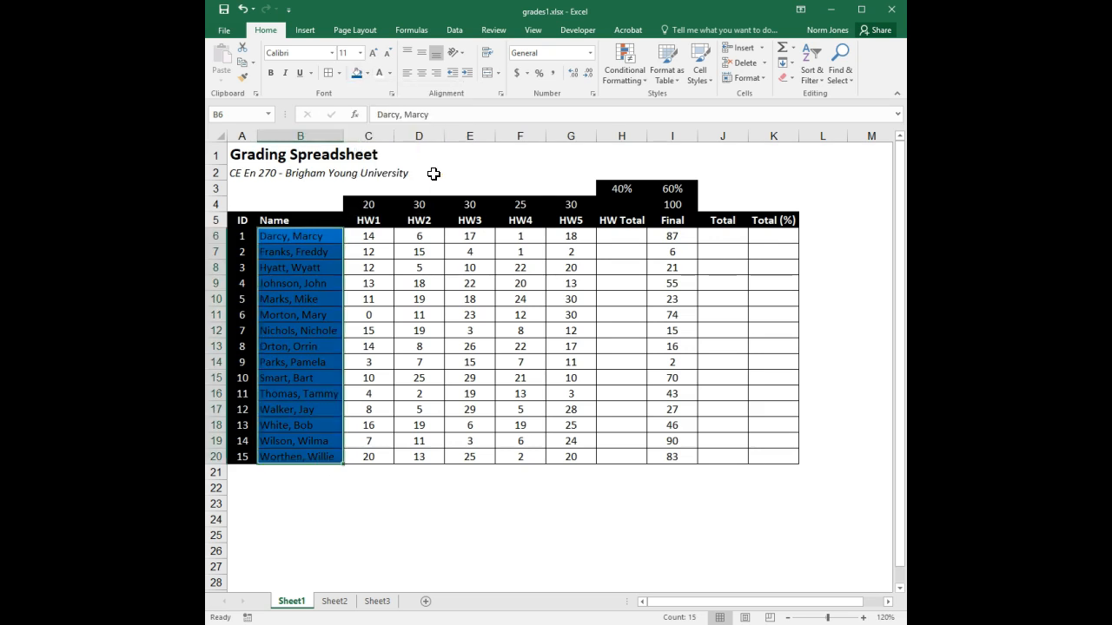
left_click(380, 74)
left_click(385, 302)
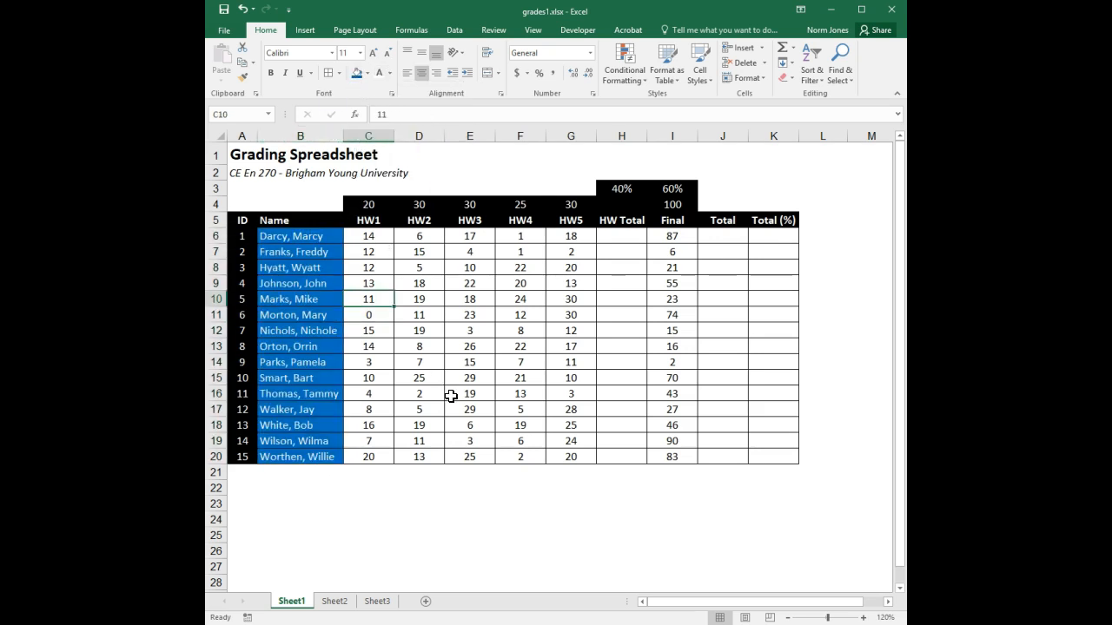
left_click(456, 491)
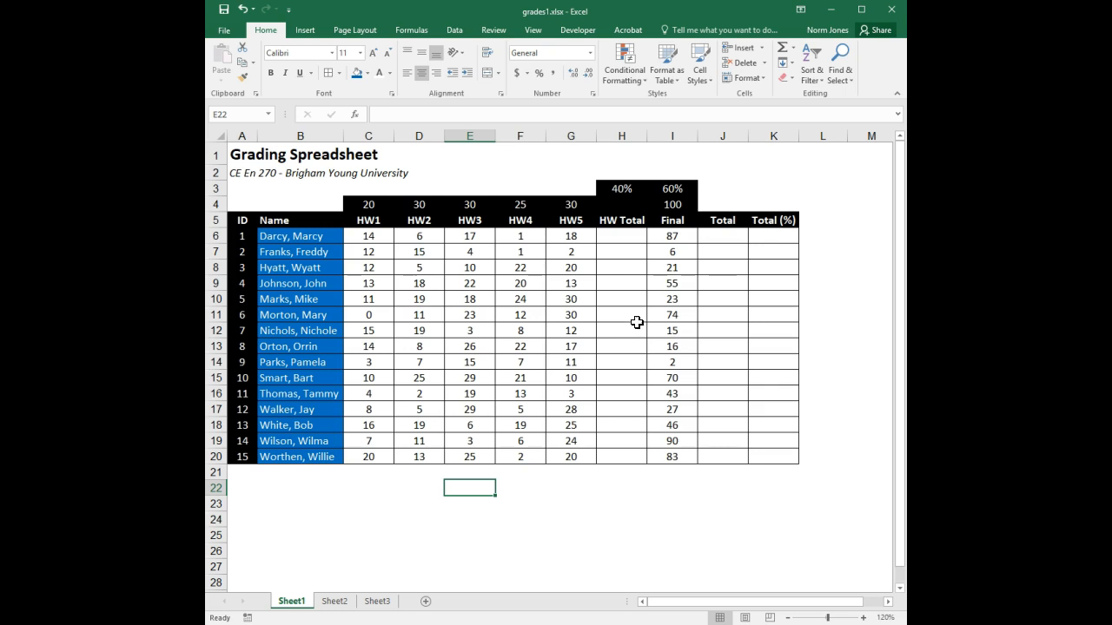
Try to build the homework total in H6 by writing out the cell references as =C6+D6+.
left_click(621, 239)
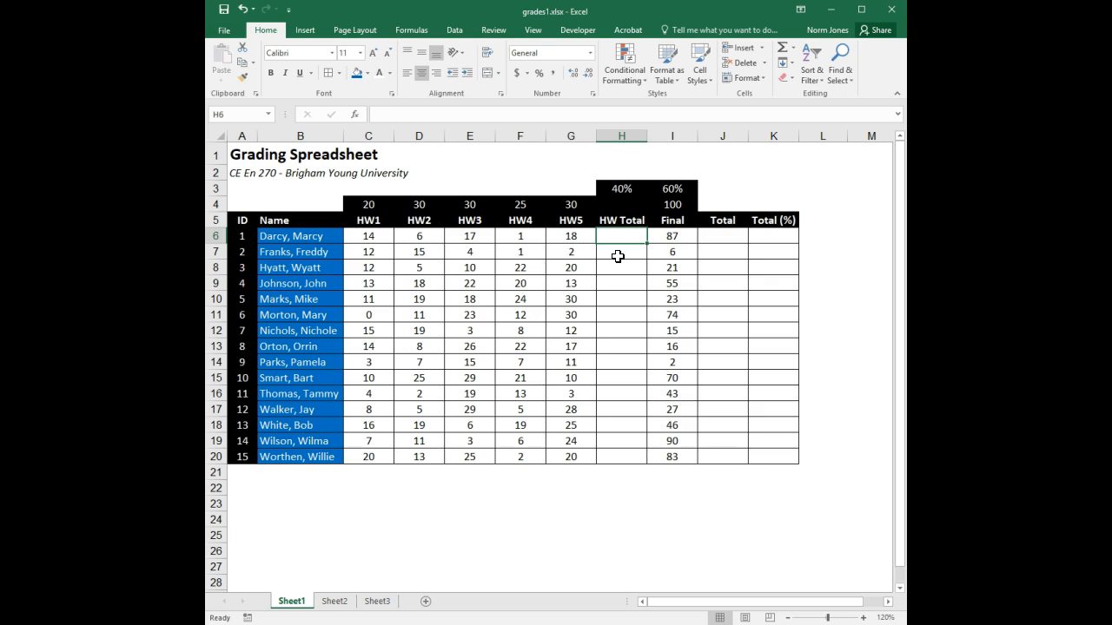
type("=")
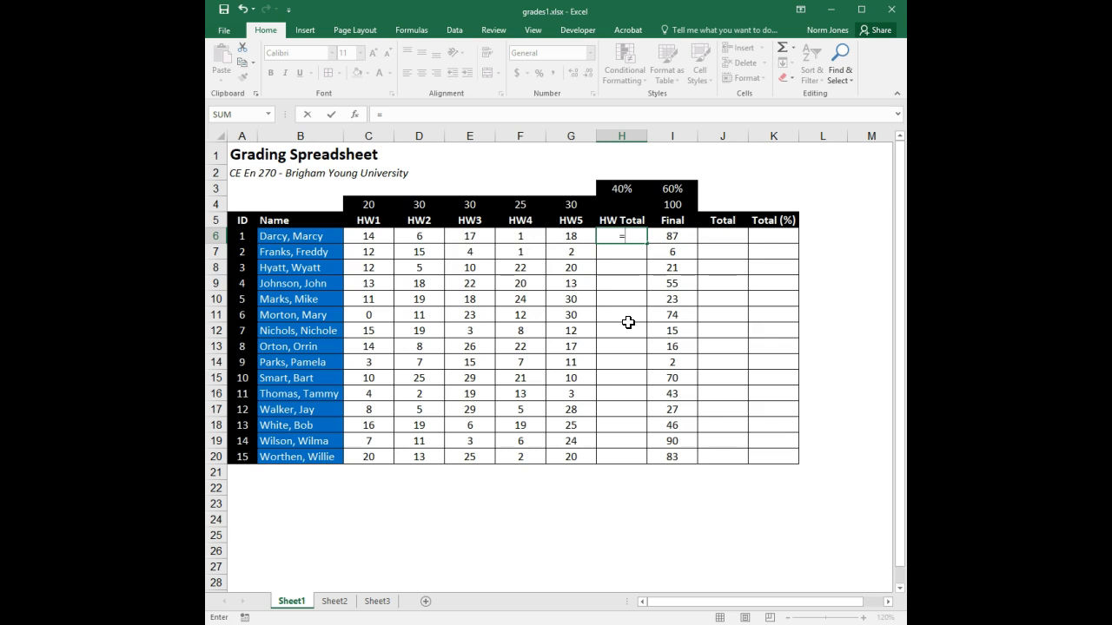
type("C")
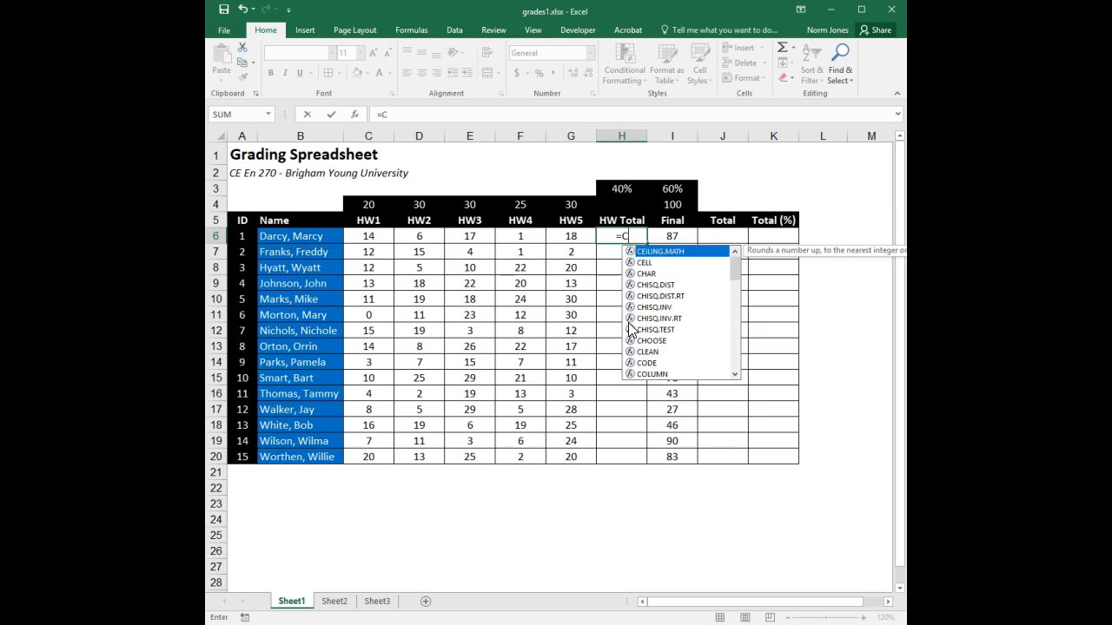
type("6+")
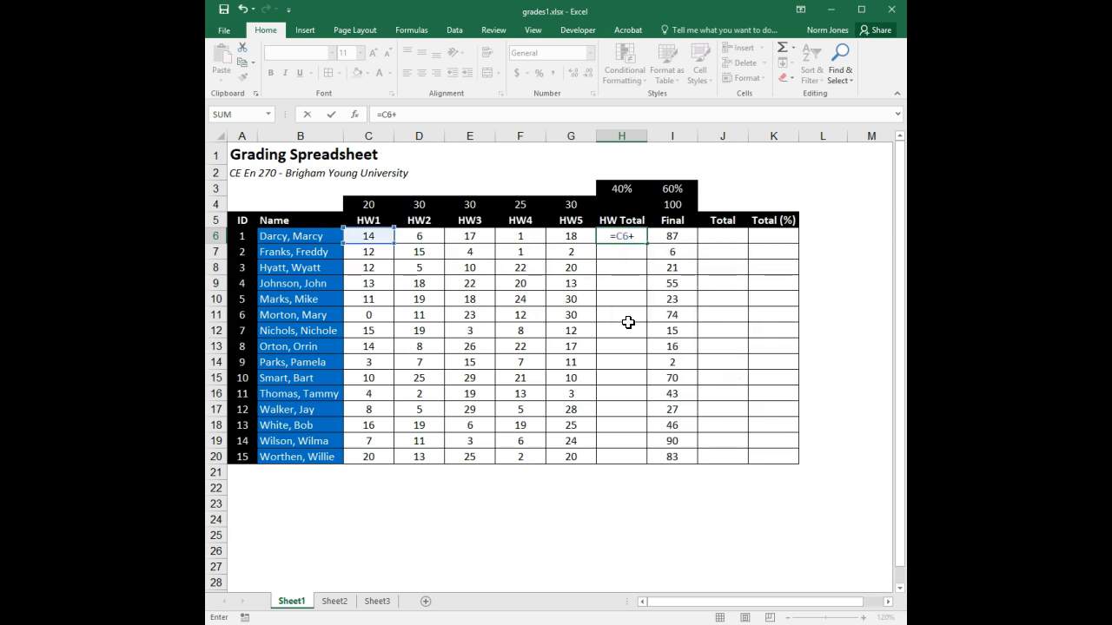
type("D6+")
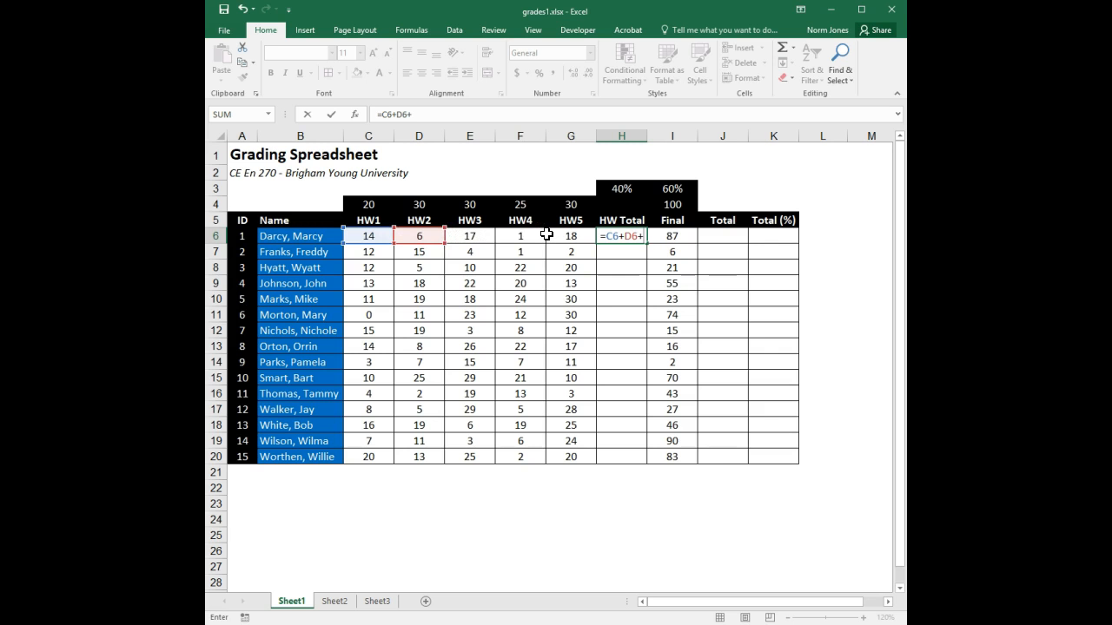
key("BackSpace")
key("BackSpace")
key("BackSpace")
key("BackSpace")
key("BackSpace")
key("BackSpace")
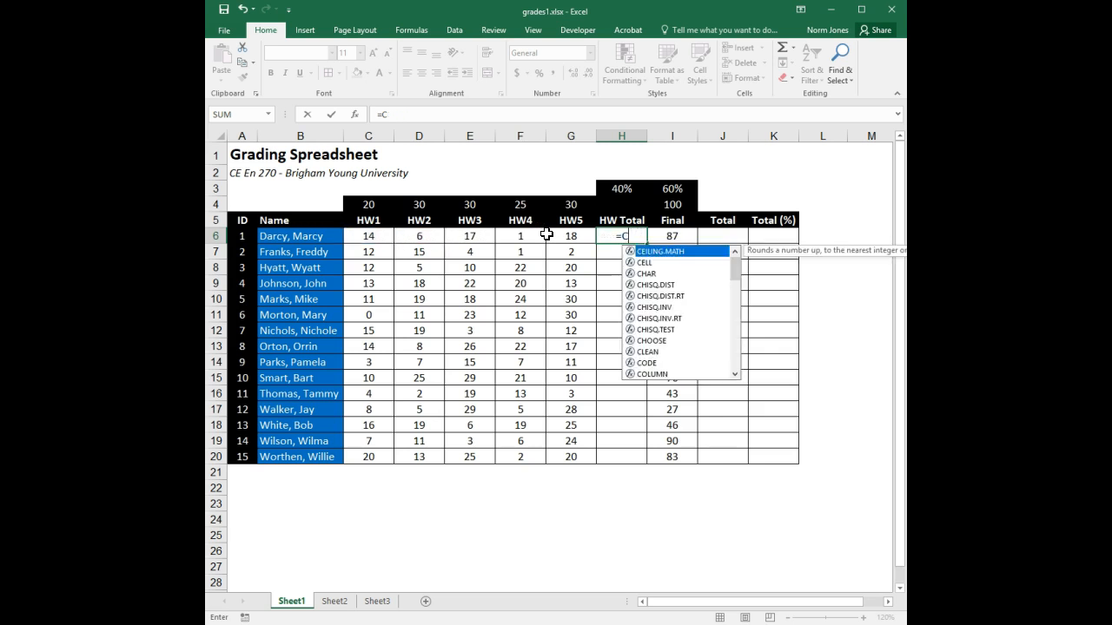
Try to build the homework sum in H6 by picking cells C6, D6 and E6, and clear the formula back to the equals sign.
left_click(373, 235)
type("+")
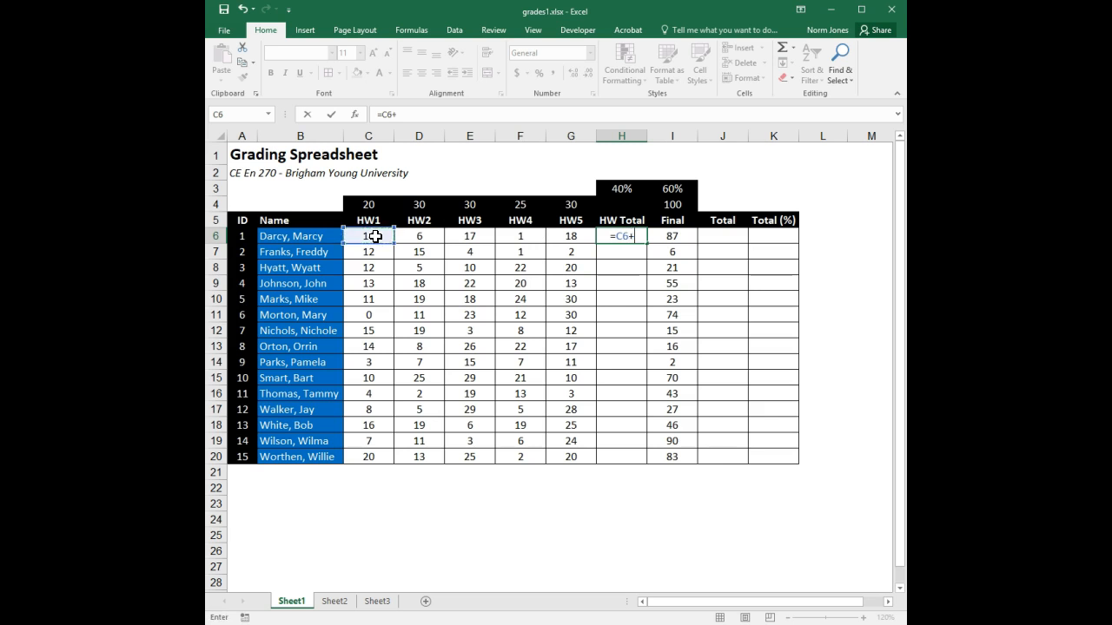
left_click(422, 234)
type("+")
left_click(467, 243)
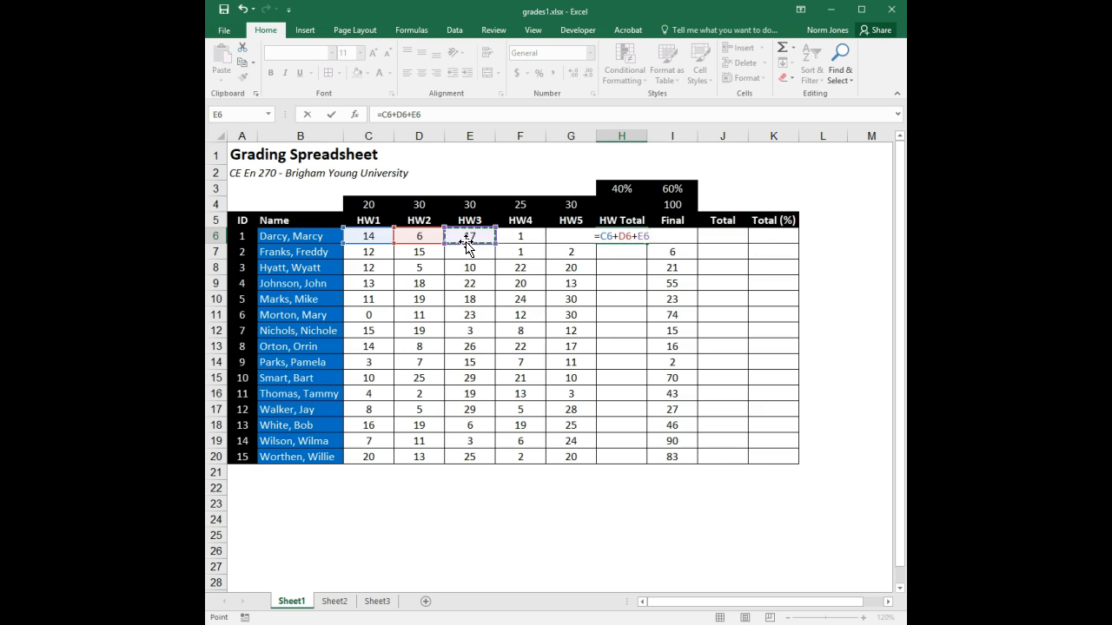
key("BackSpace")
key("BackSpace")
key("BackSpace")
key("BackSpace")
key("BackSpace")
key("BackSpace")
key("BackSpace")
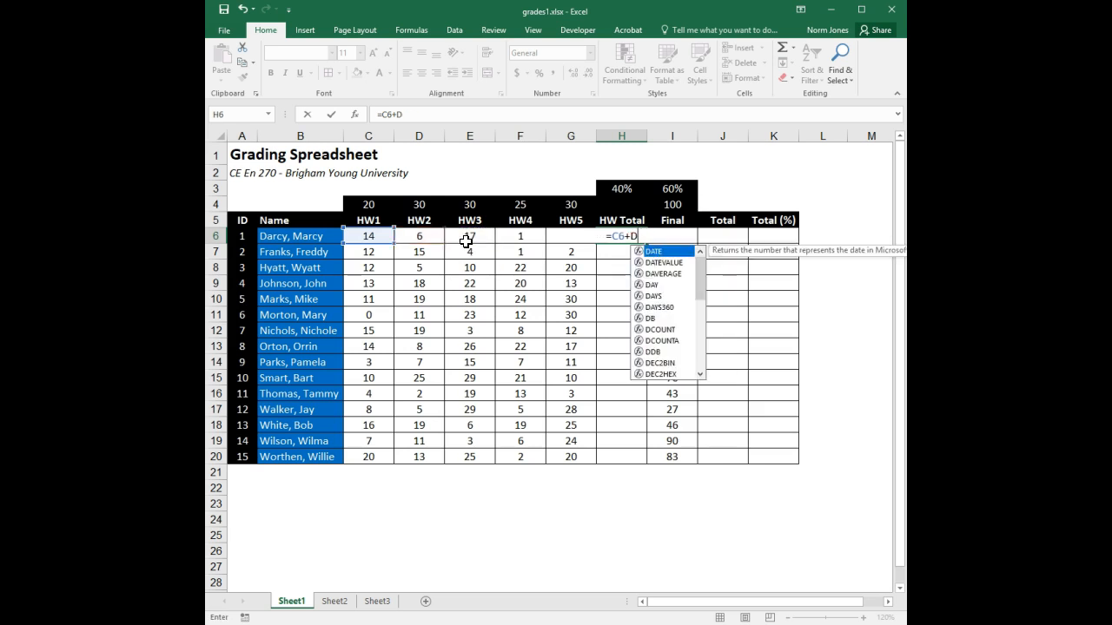
key("BackSpace")
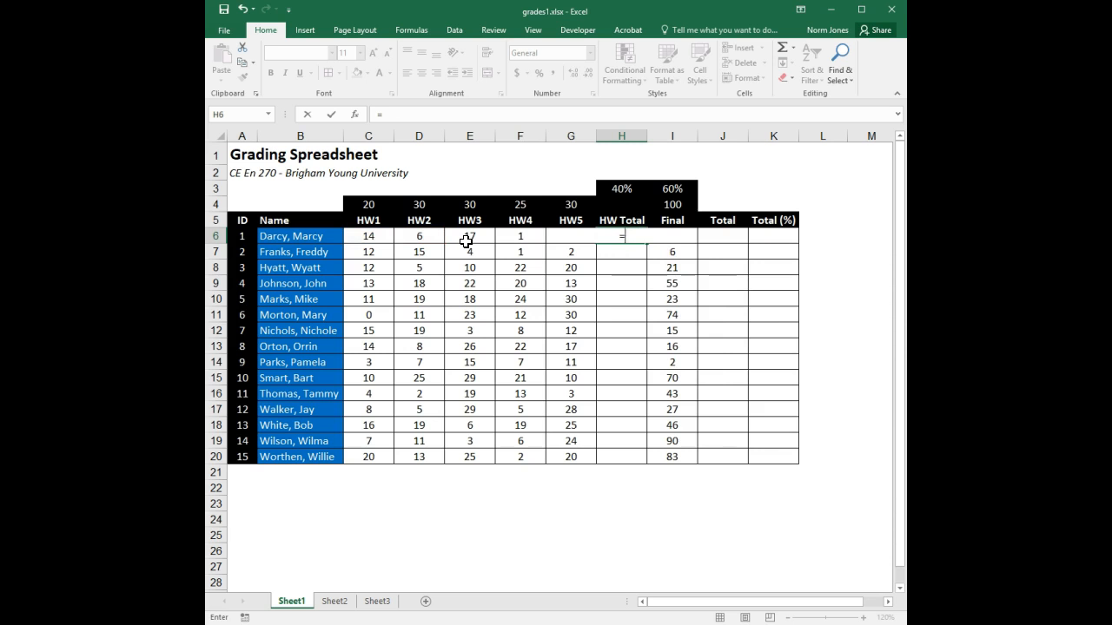
Total the first student's homework scores in H6 with the formula =SUM(C6:G6).
type("sum")
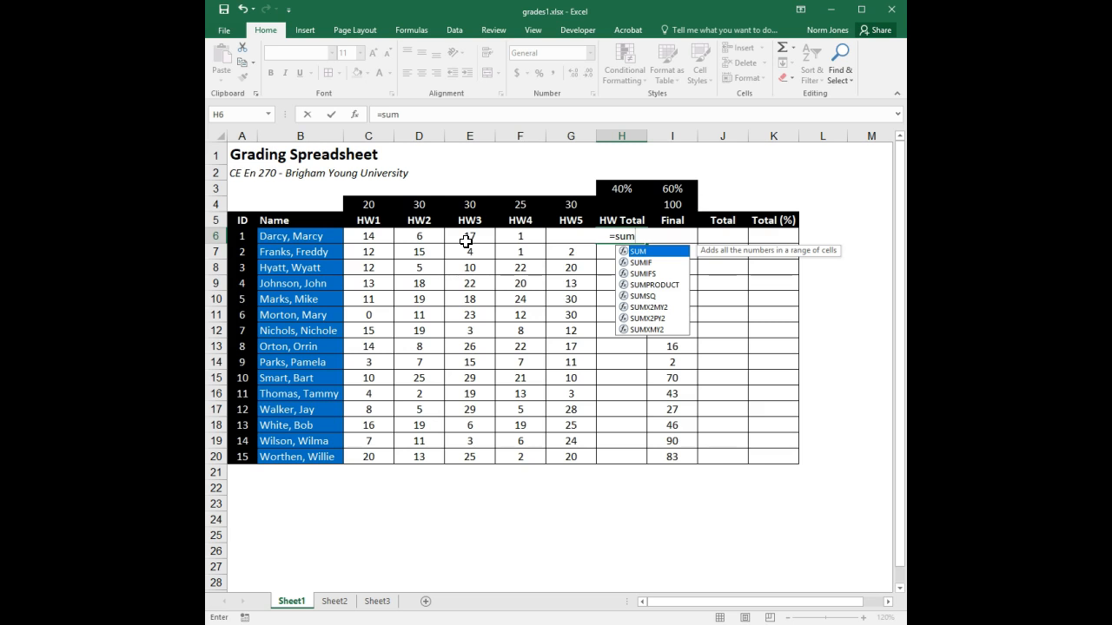
type("(")
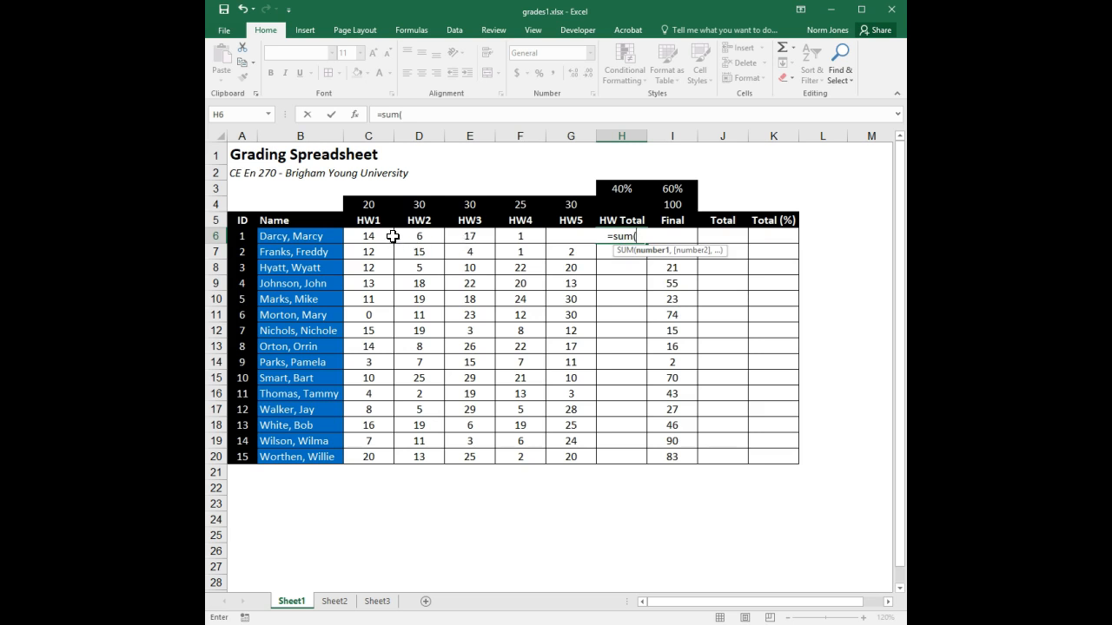
left_click_drag(371, 236, 562, 236)
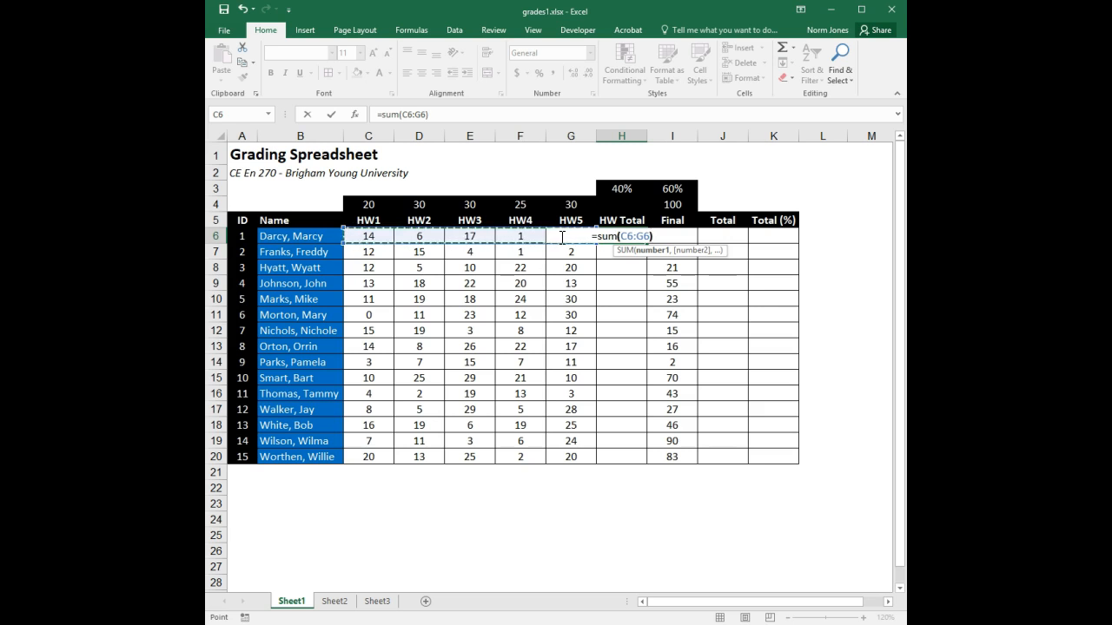
type(")")
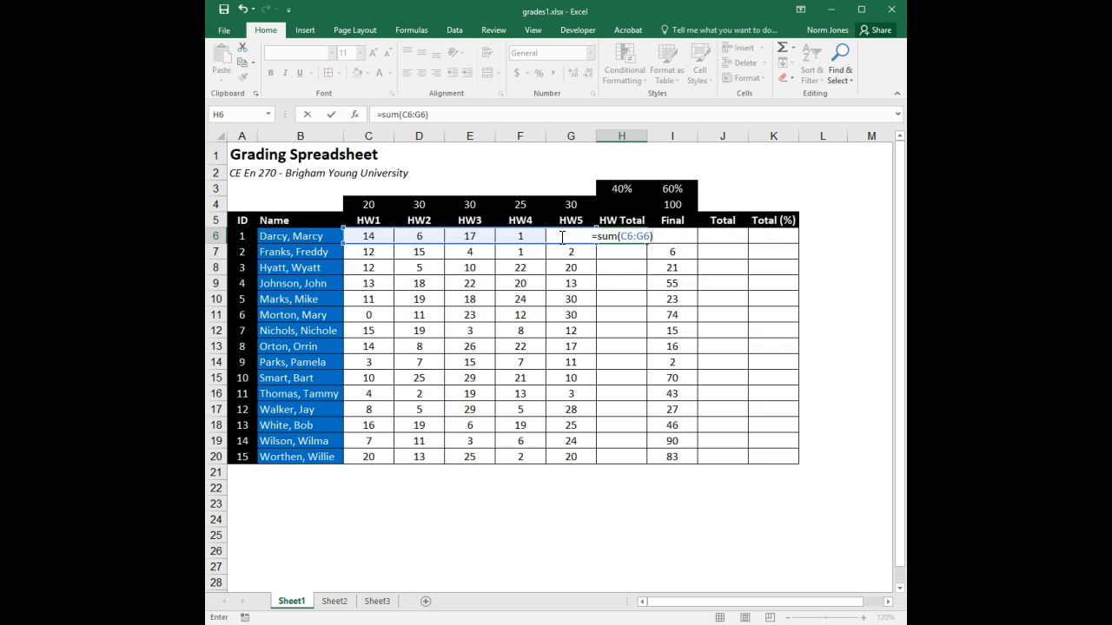
key("Return")
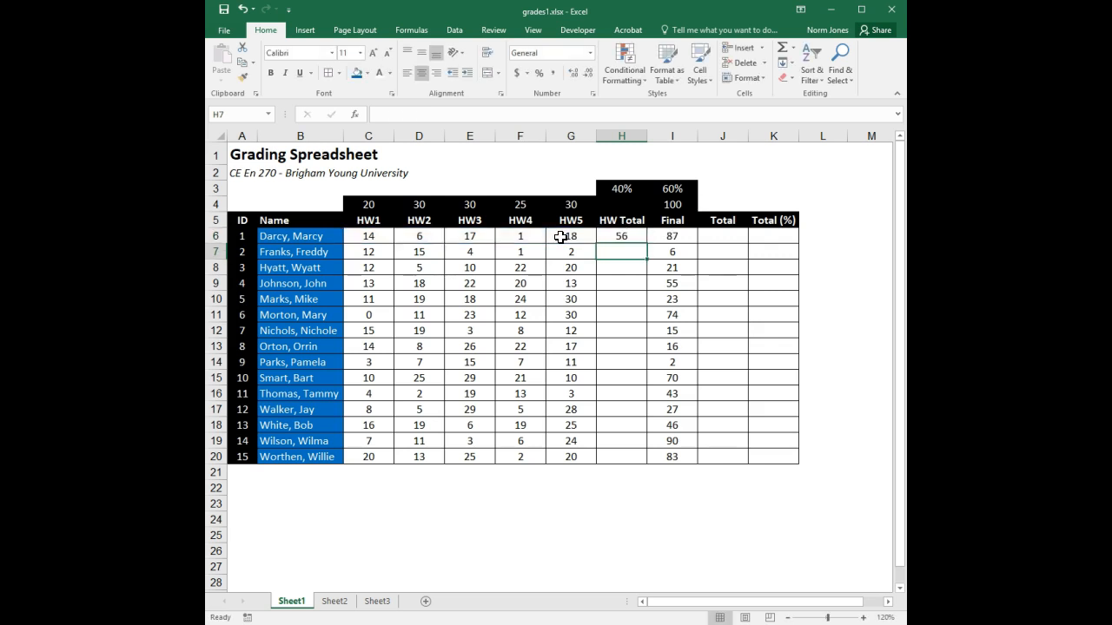
Copy the formula in H6, paste it into H7:H20, and clear the pasted cells.
left_click(623, 238)
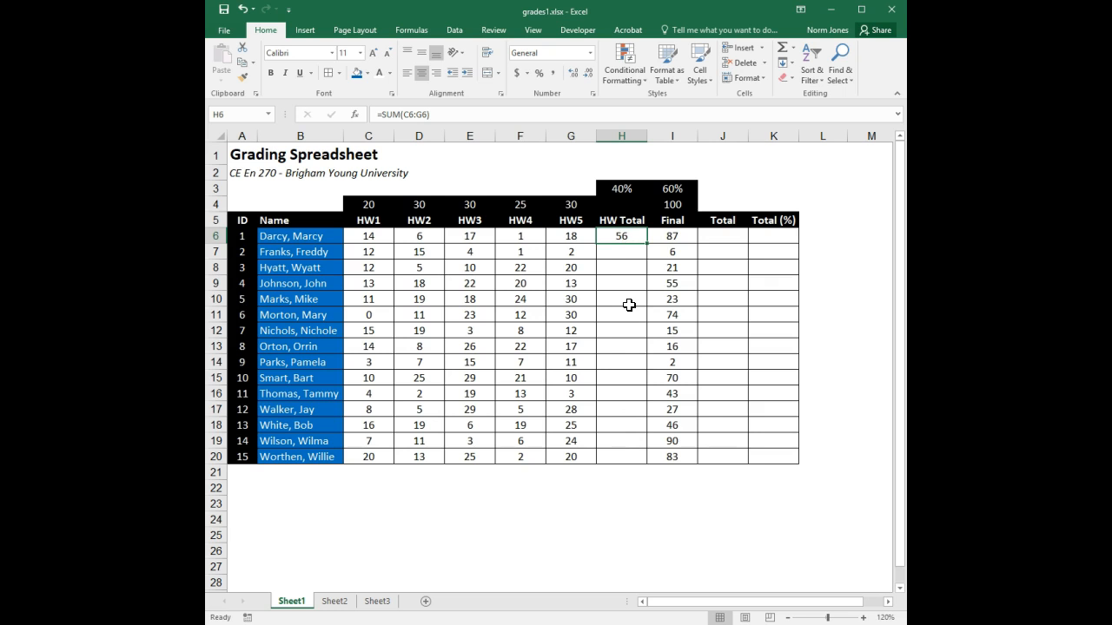
right_click(623, 235)
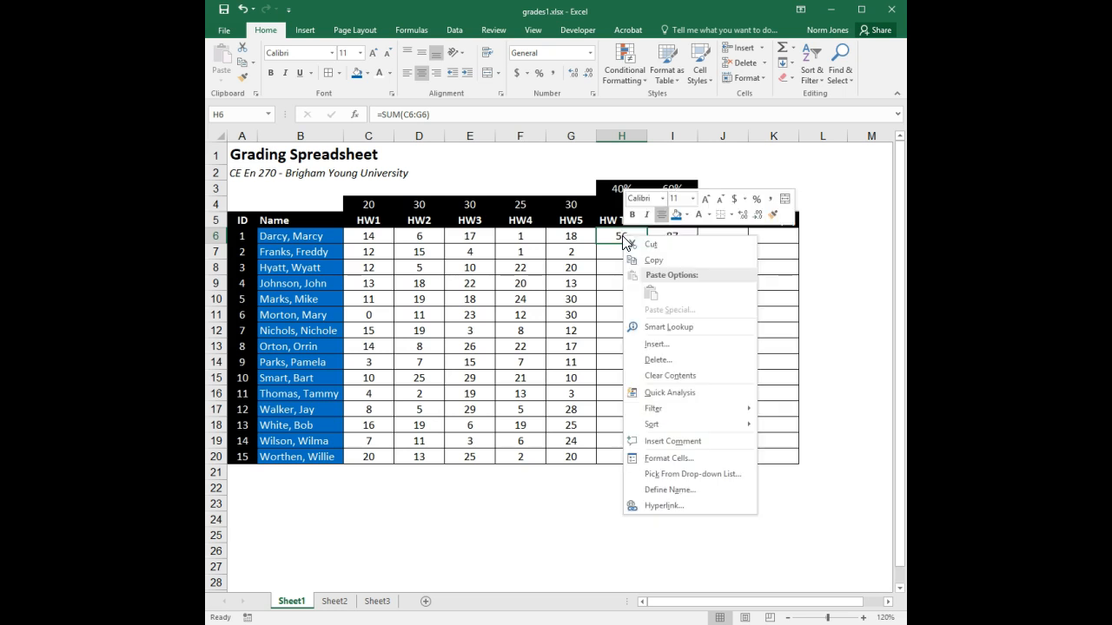
left_click(661, 259)
left_click_drag(633, 253, 640, 458)
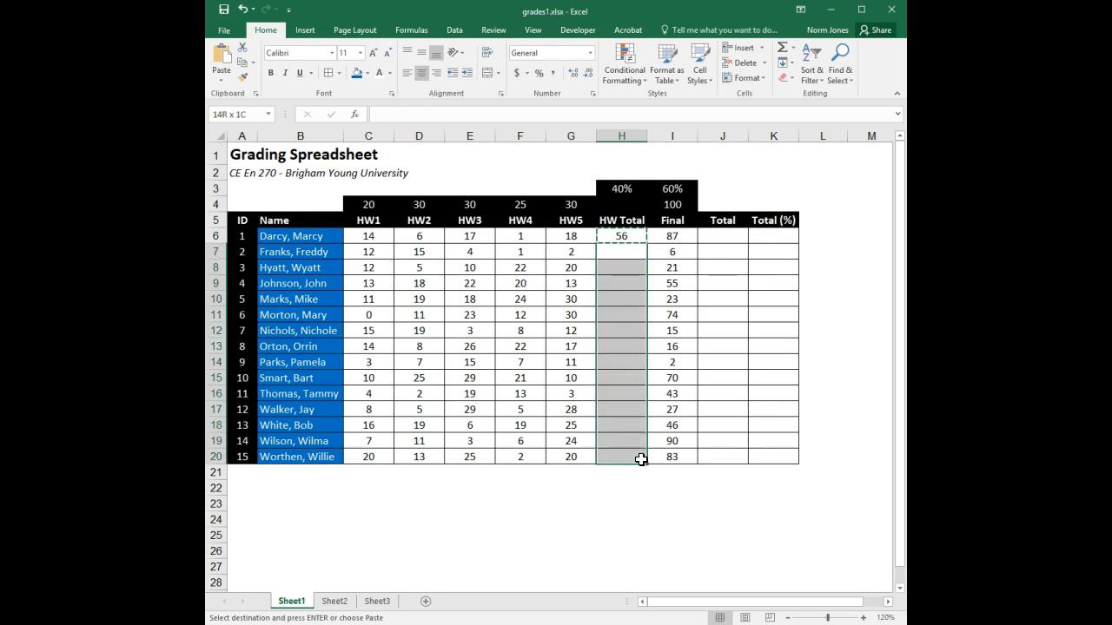
right_click(627, 335)
left_click(675, 392)
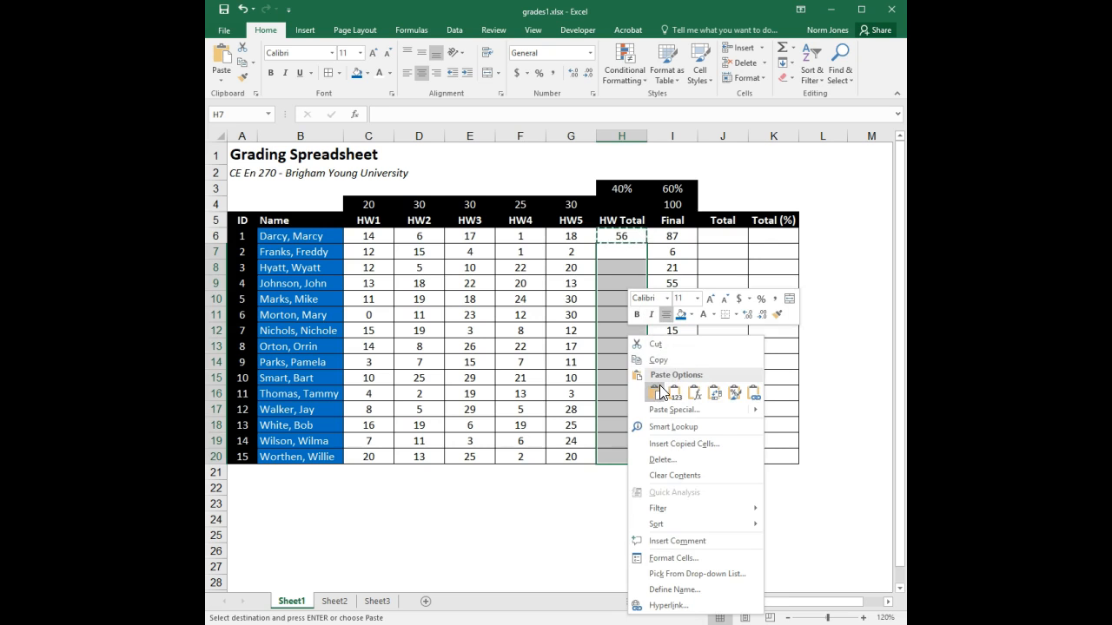
left_click(659, 389)
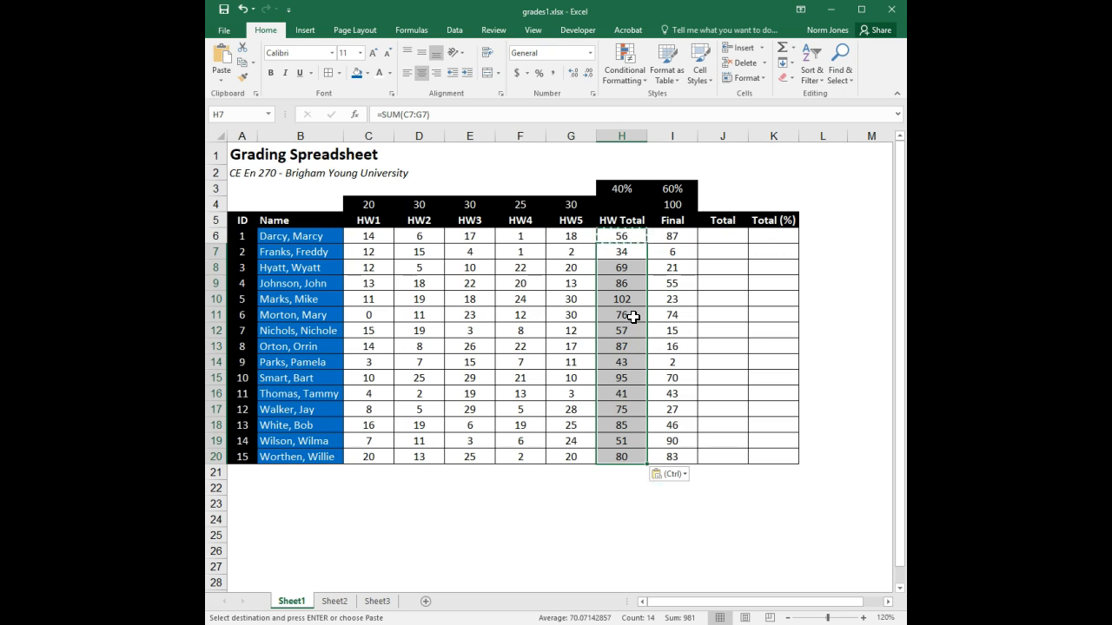
key("Delete")
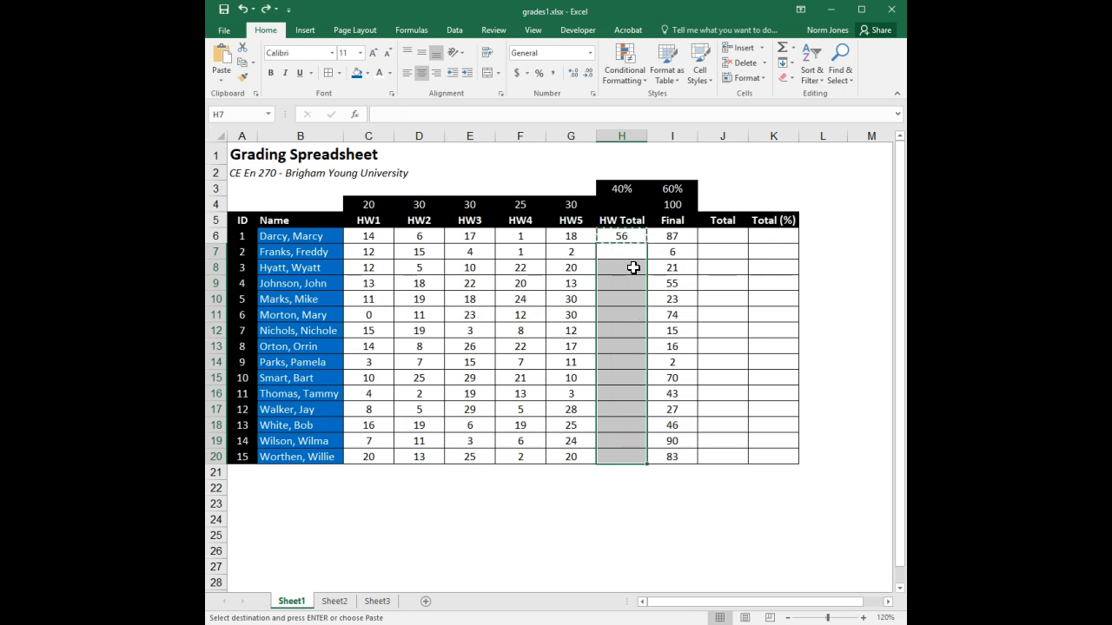
key("Escape")
Extend the H6 formula down to H20, and retract the fill so only H6 keeps it.
left_click(639, 236)
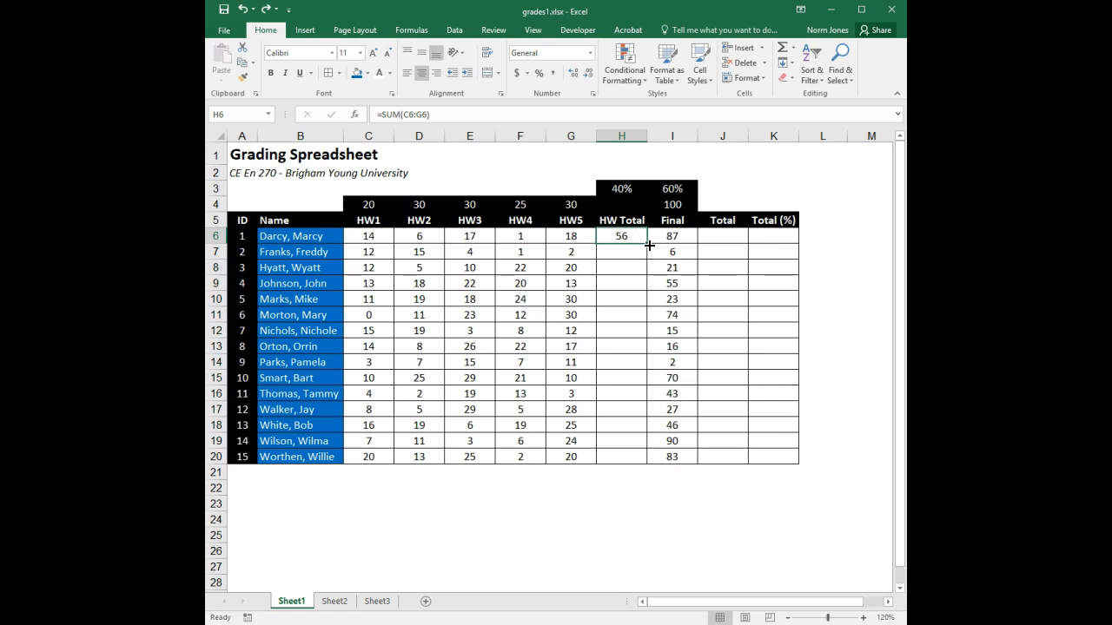
left_click_drag(647, 244, 648, 463)
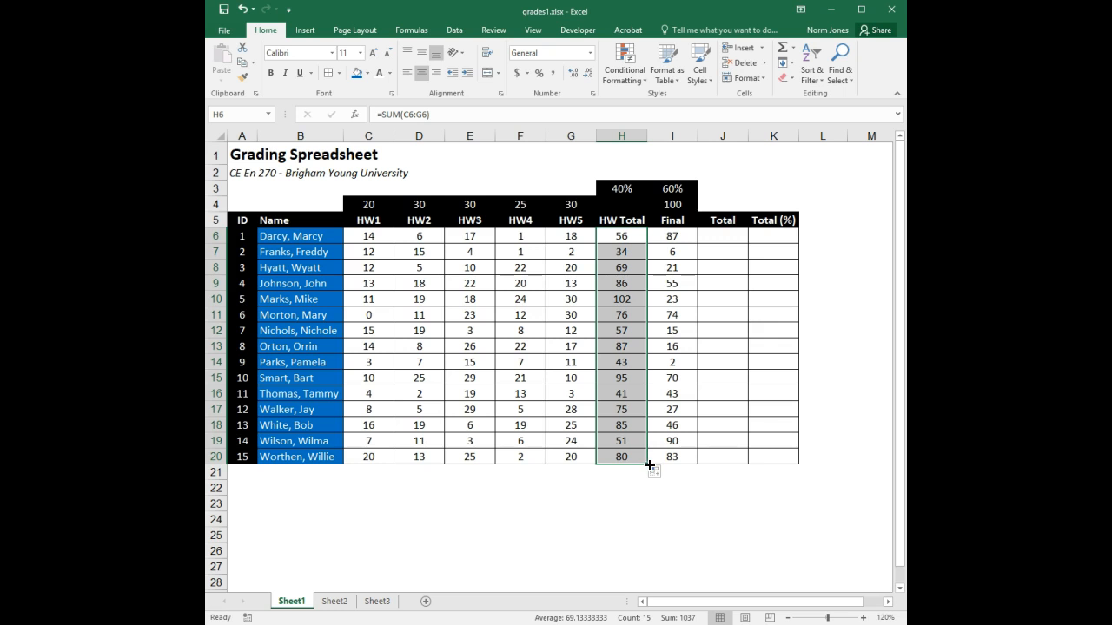
left_click_drag(650, 466, 640, 355)
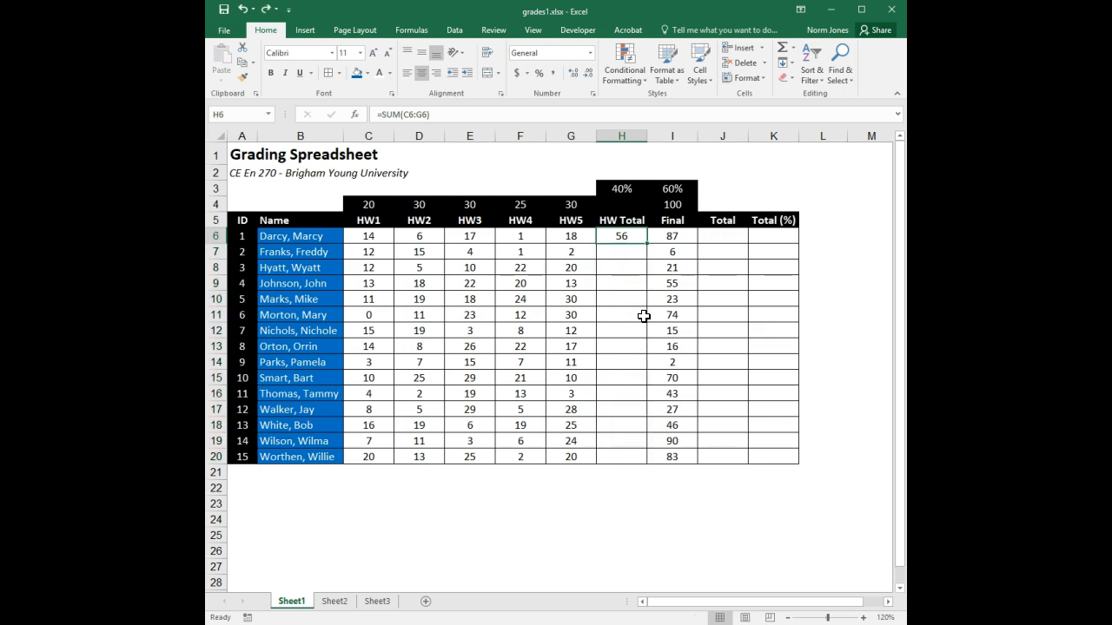
AutoFill the homework total formula from H6 down to the last student in row 20.
double_click(648, 243)
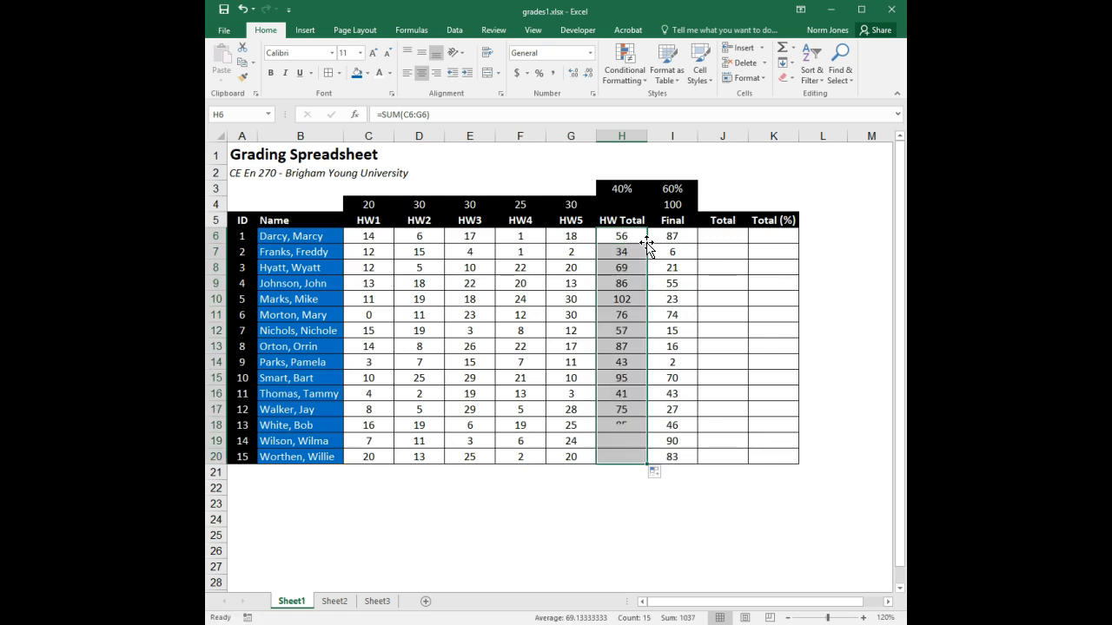
left_click(607, 552)
Examine the formulas in H6 through H10 to compare how their row references change.
left_click(624, 251)
left_click(622, 236)
left_click(628, 249)
left_click(628, 265)
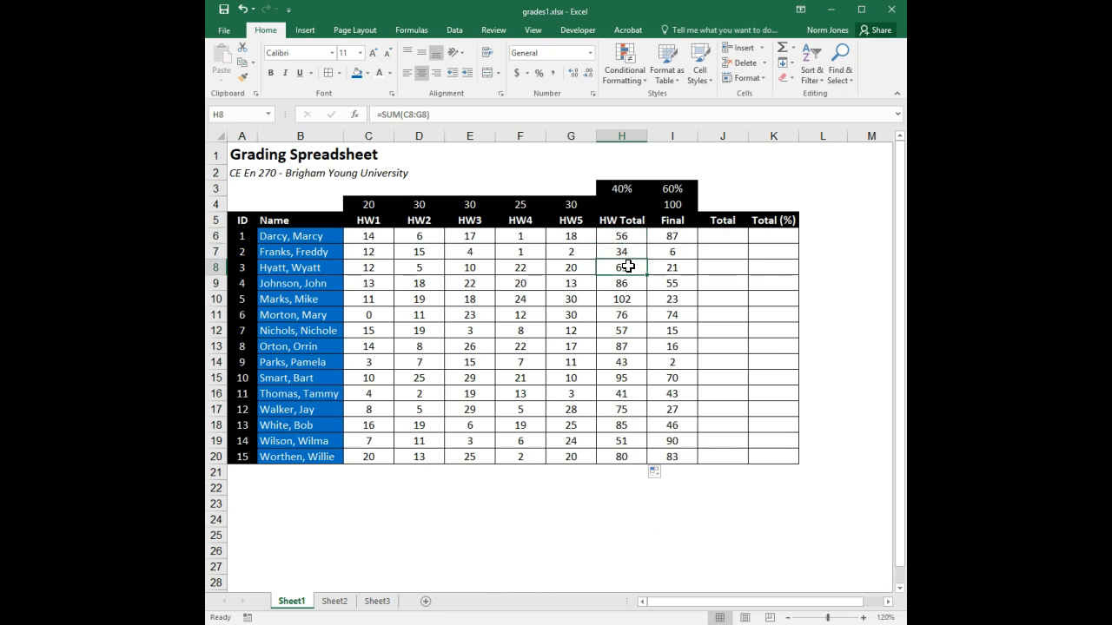
key("Down")
key("Down")
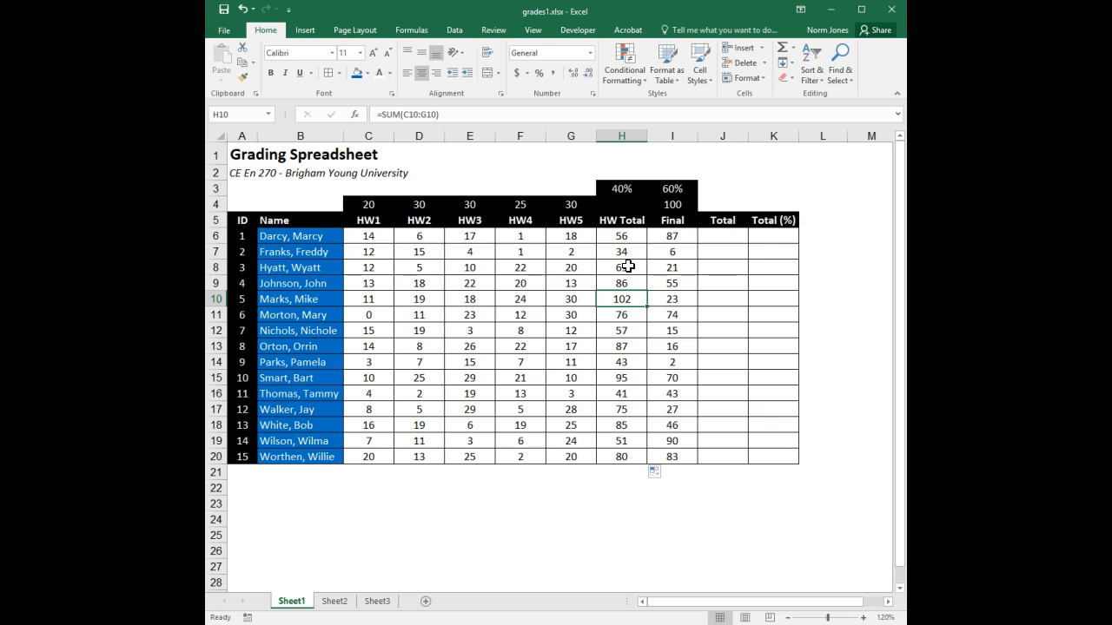
left_click(624, 236)
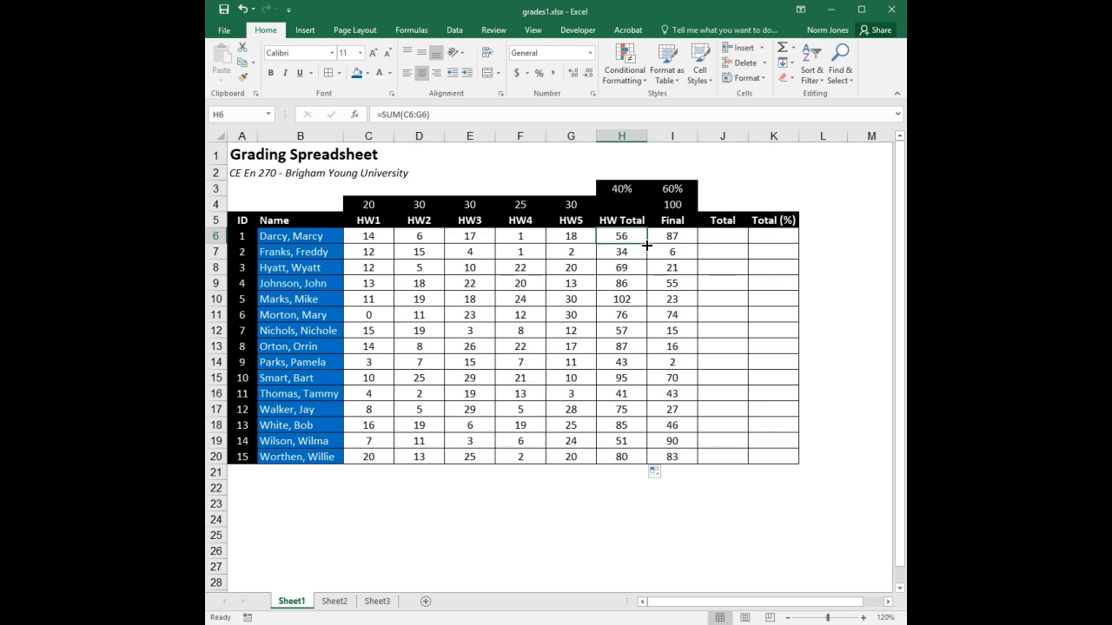
left_click(634, 249)
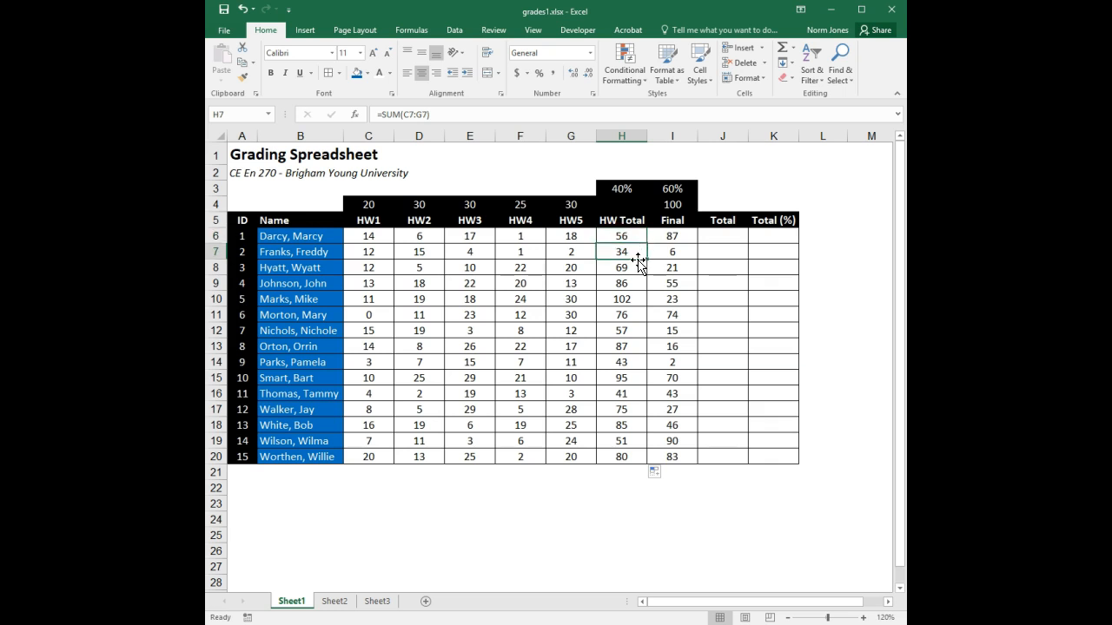
key("Down")
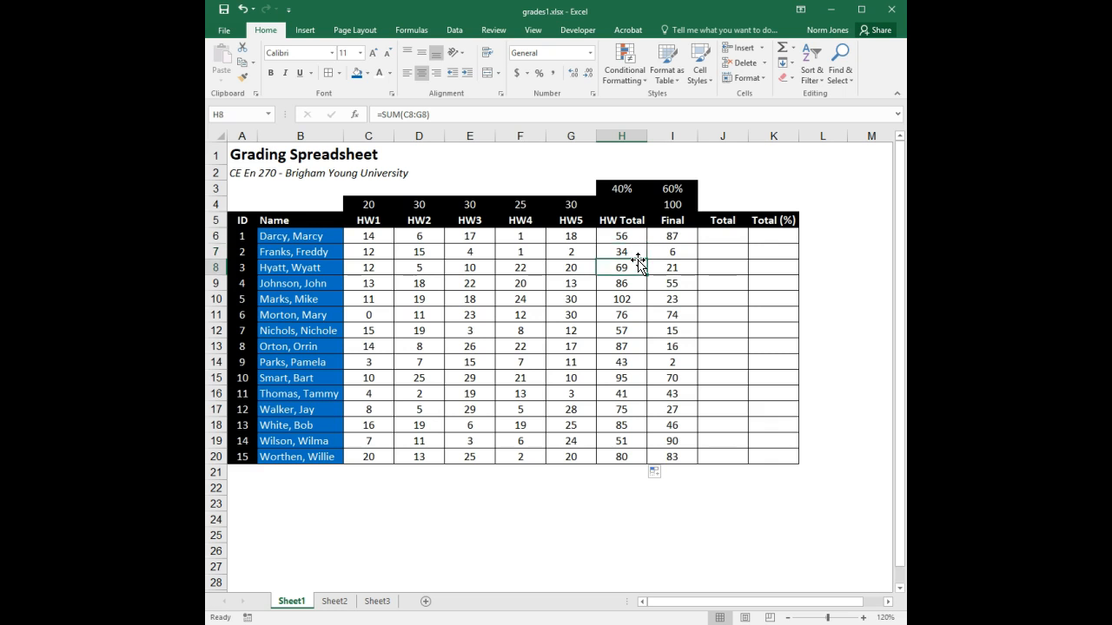
Make both references in the H6 formula absolute, giving =SUM($C$6:$G$6), and AutoFill it down to H20.
left_click(637, 237)
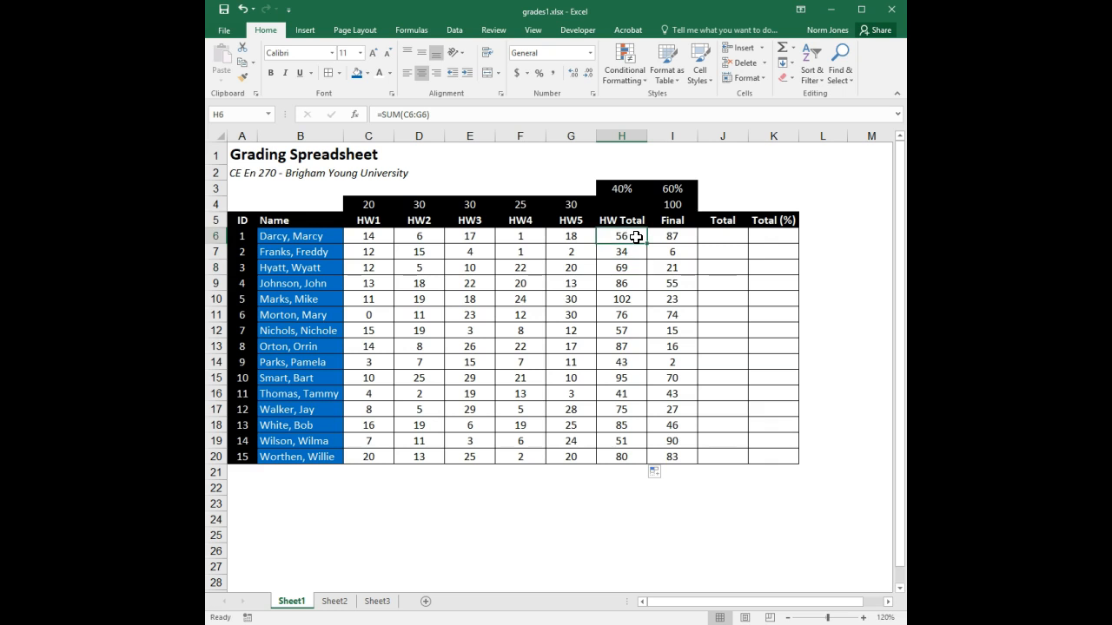
left_click(422, 115)
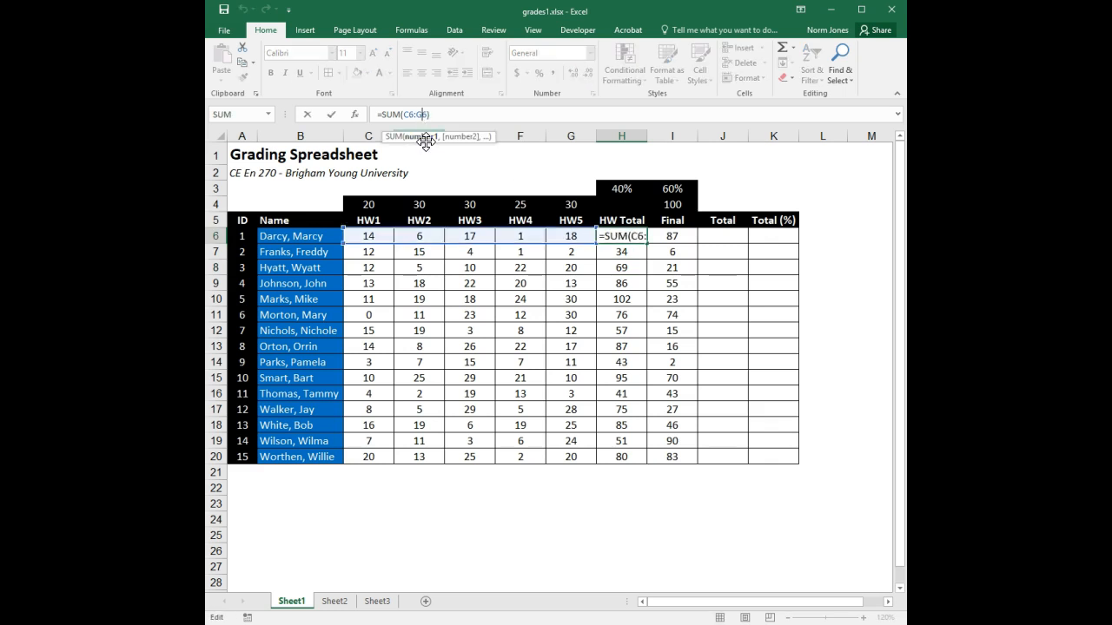
key("F4")
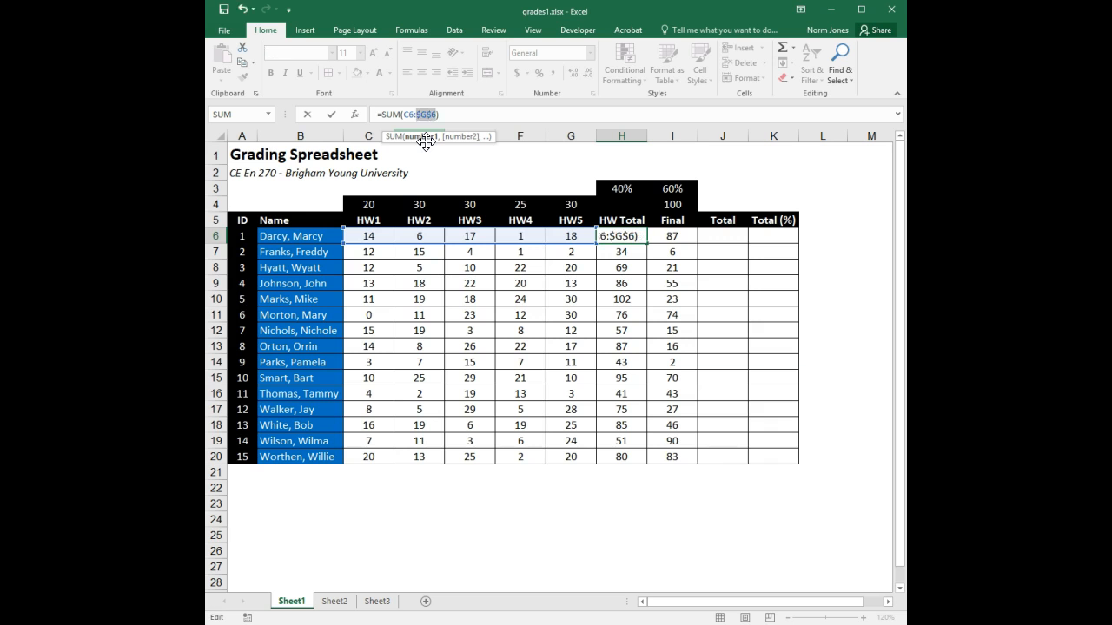
left_click(410, 115)
key("F4")
left_click(458, 114)
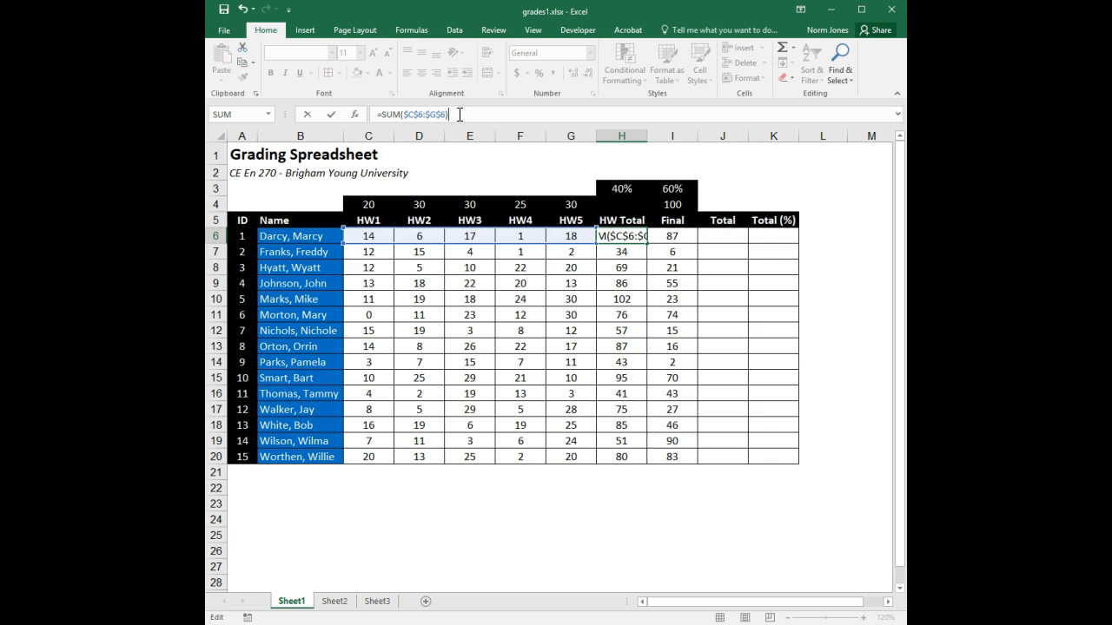
key("Return")
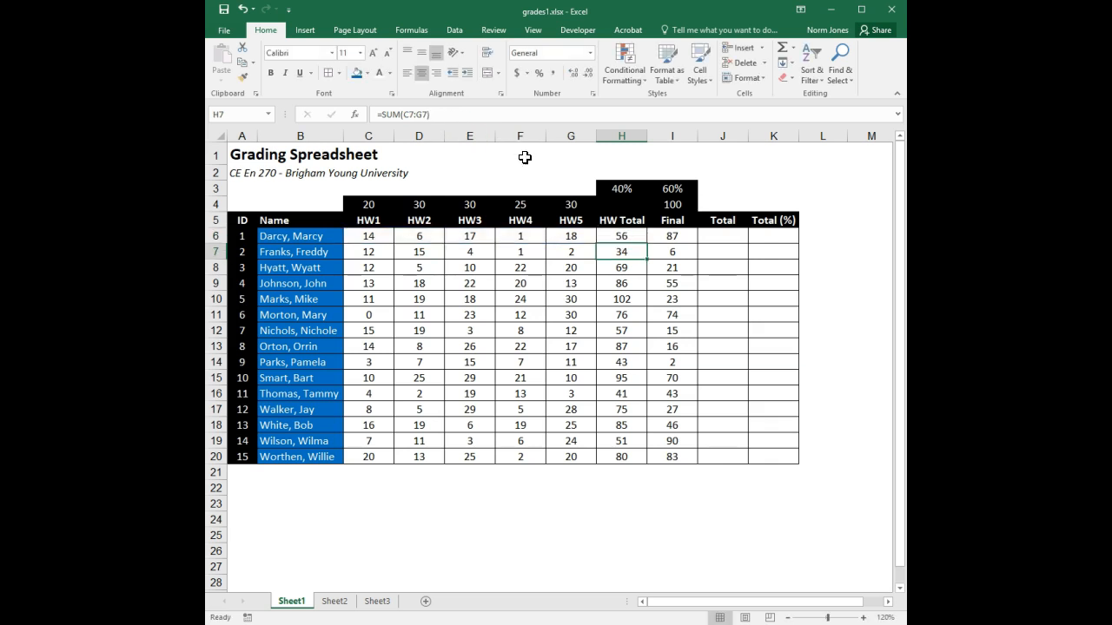
left_click(634, 232)
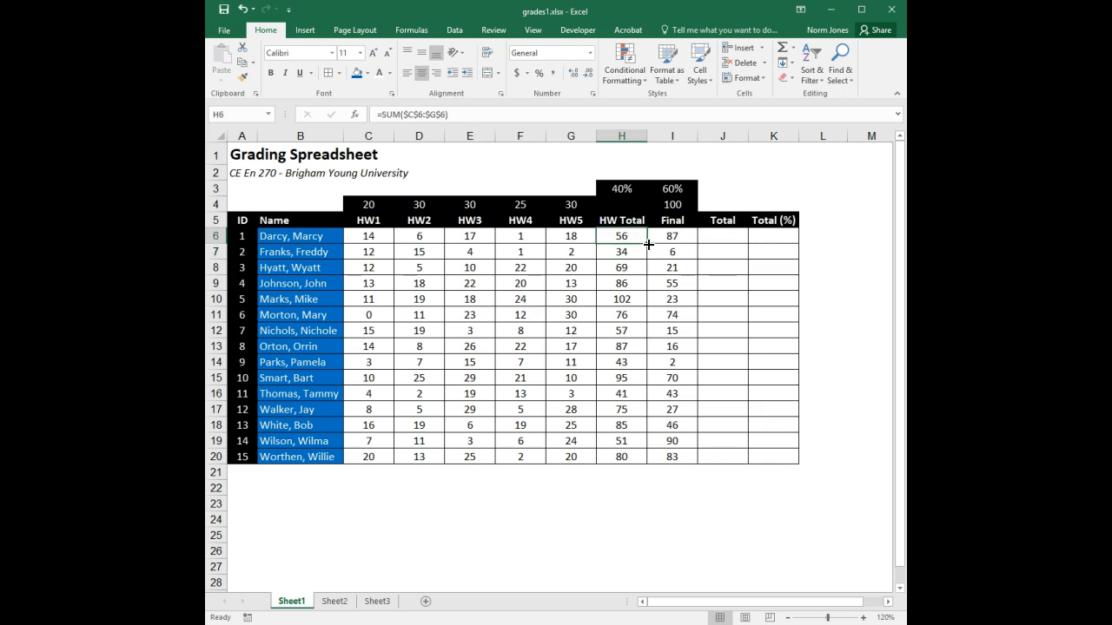
double_click(646, 243)
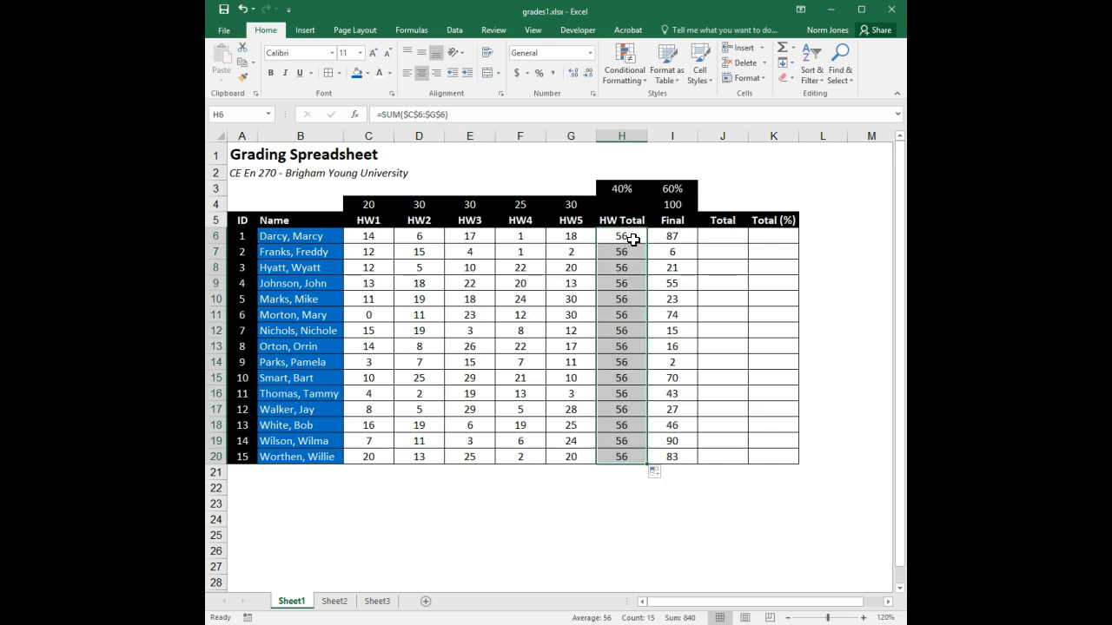
Examine the HW Total formulas from H6 down to H17 to compare their absolute references.
left_click(635, 243)
left_click(636, 252)
left_click(636, 268)
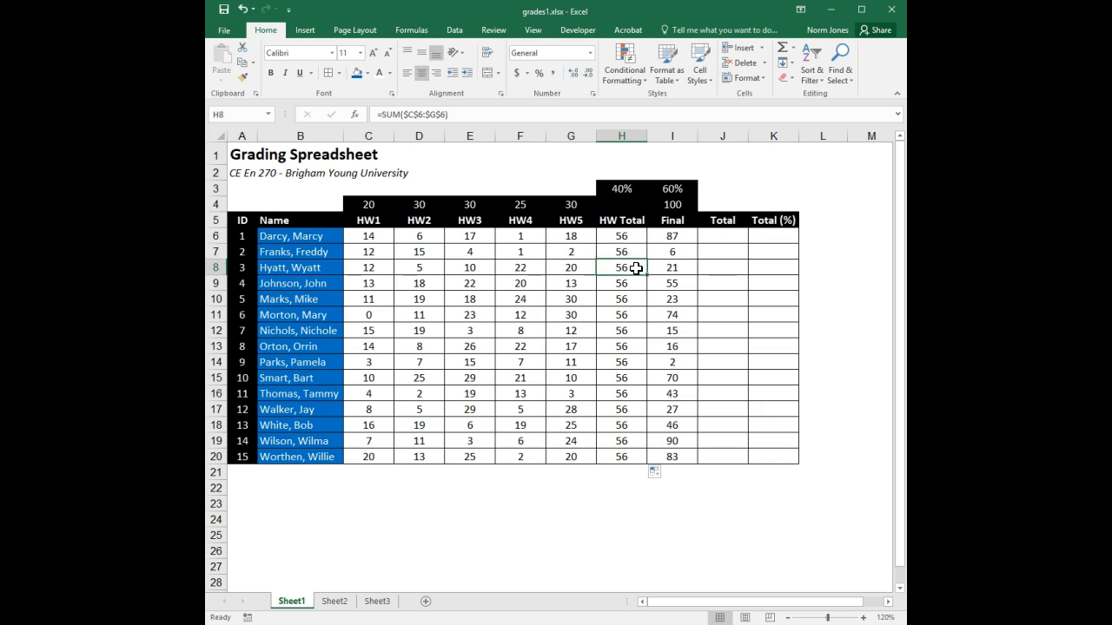
left_click(636, 289)
left_click(635, 299)
left_click(631, 328)
left_click(628, 346)
left_click(627, 366)
left_click(624, 380)
left_click(622, 395)
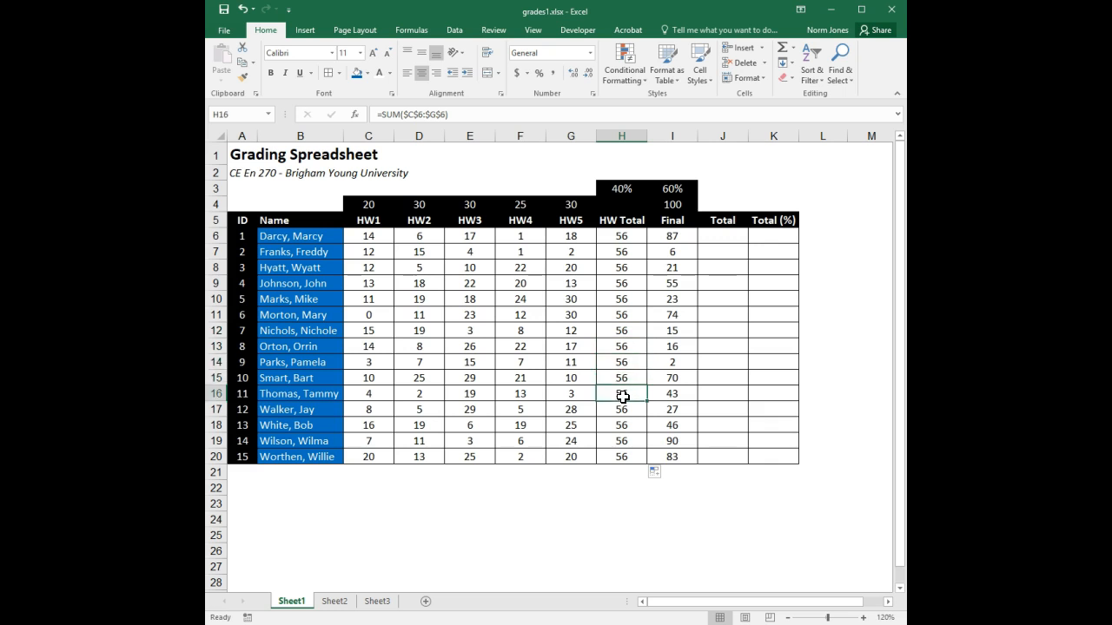
left_click(627, 412)
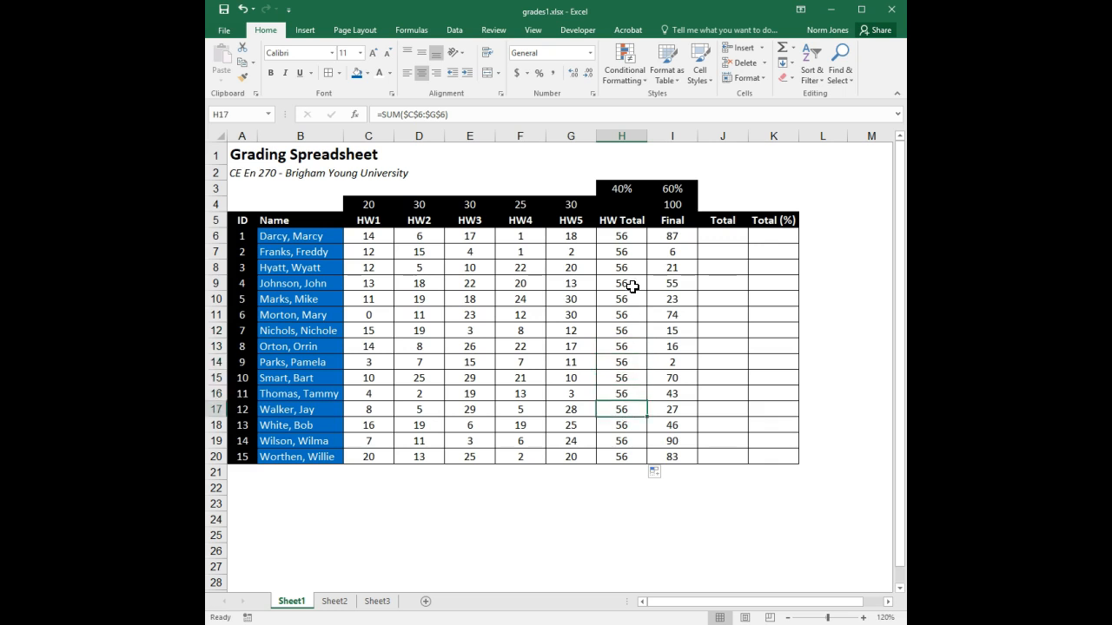
left_click(633, 235)
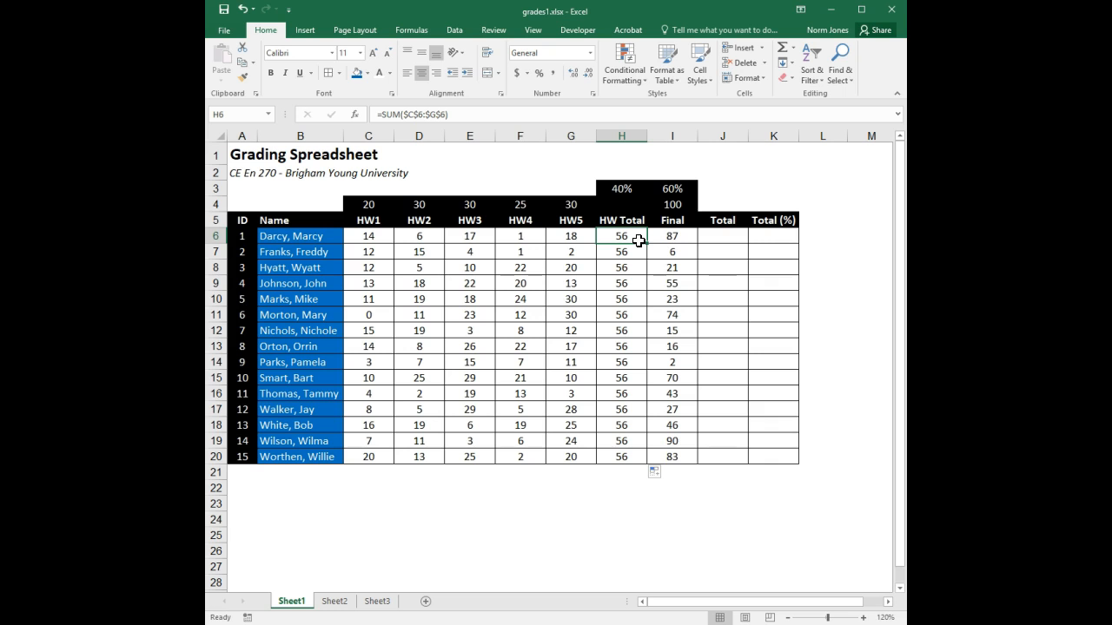
left_click(420, 116)
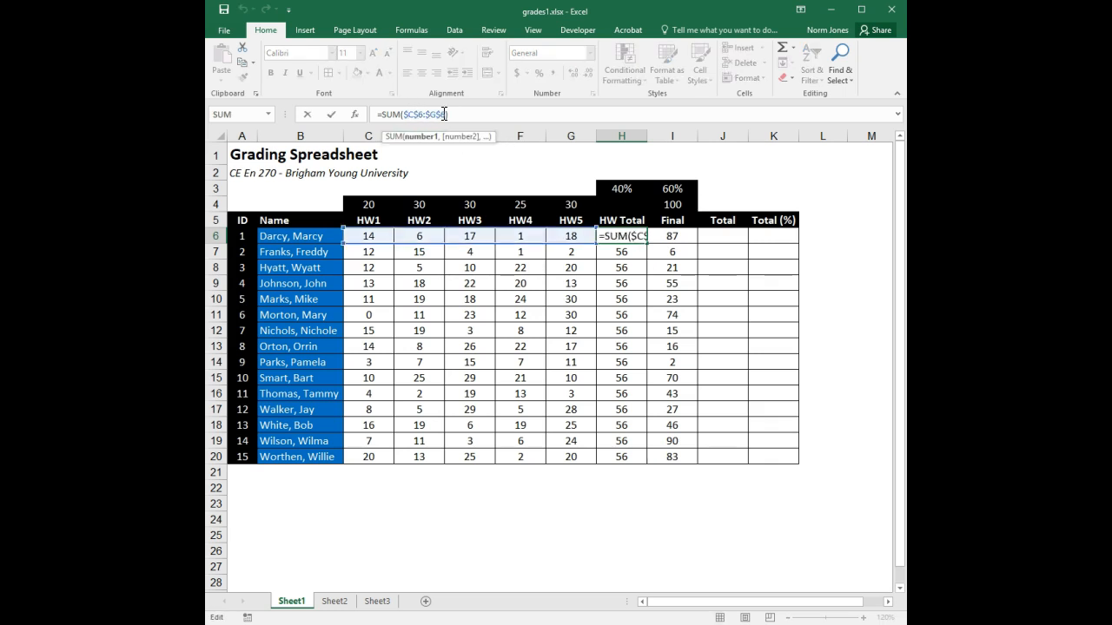
left_click_drag(445, 115, 425, 115)
key("Escape")
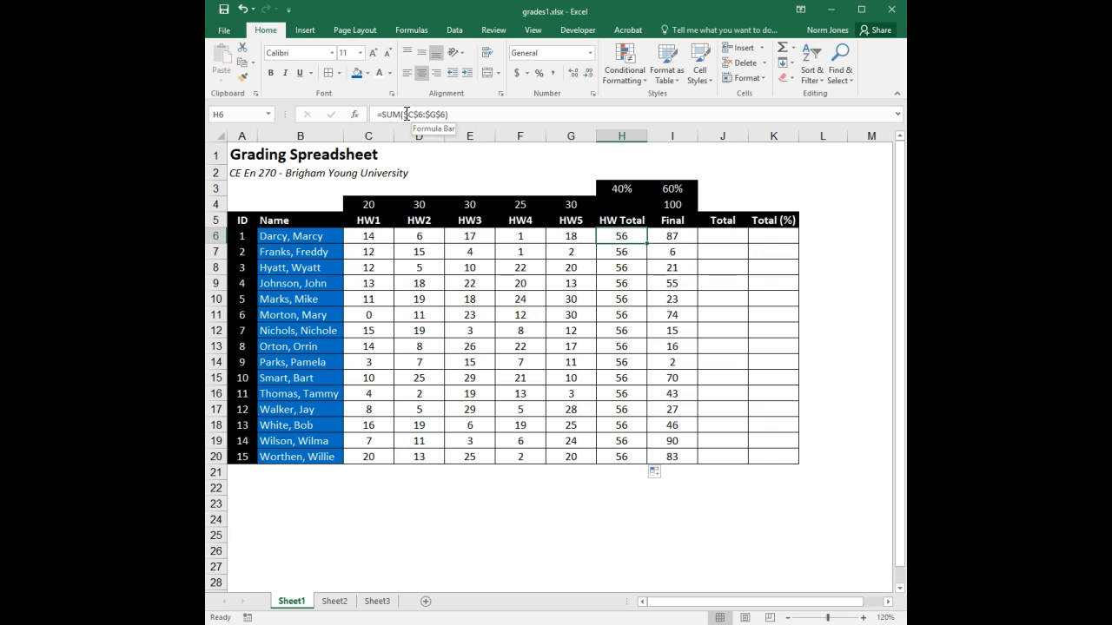
Return the H6 formula to relative references, =SUM(C6:G6), and AutoFill it down the HW Total column to H20.
double_click(637, 240)
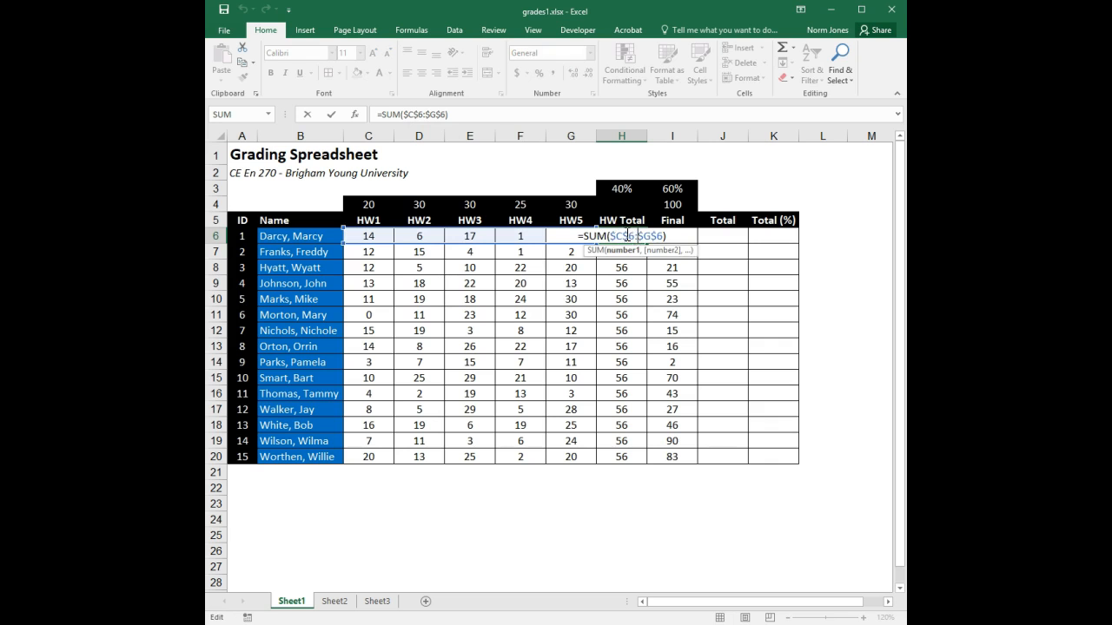
mouse_move(609, 236)
left_mouse_down()
mouse_move(664, 237)
mouse_move(609, 236)
left_mouse_up()
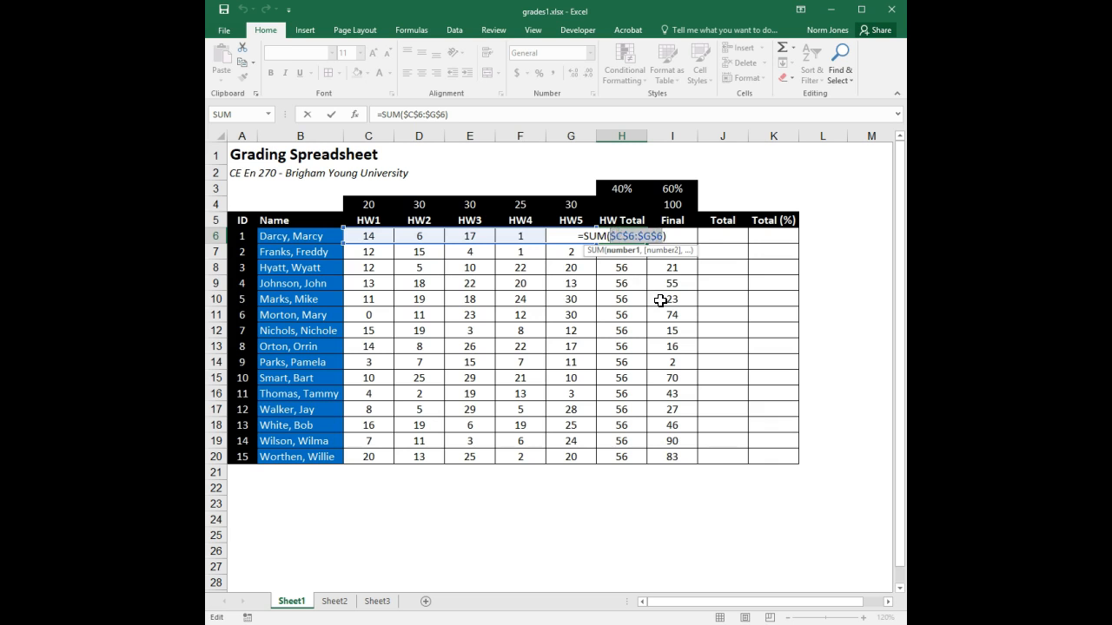
key("F4")
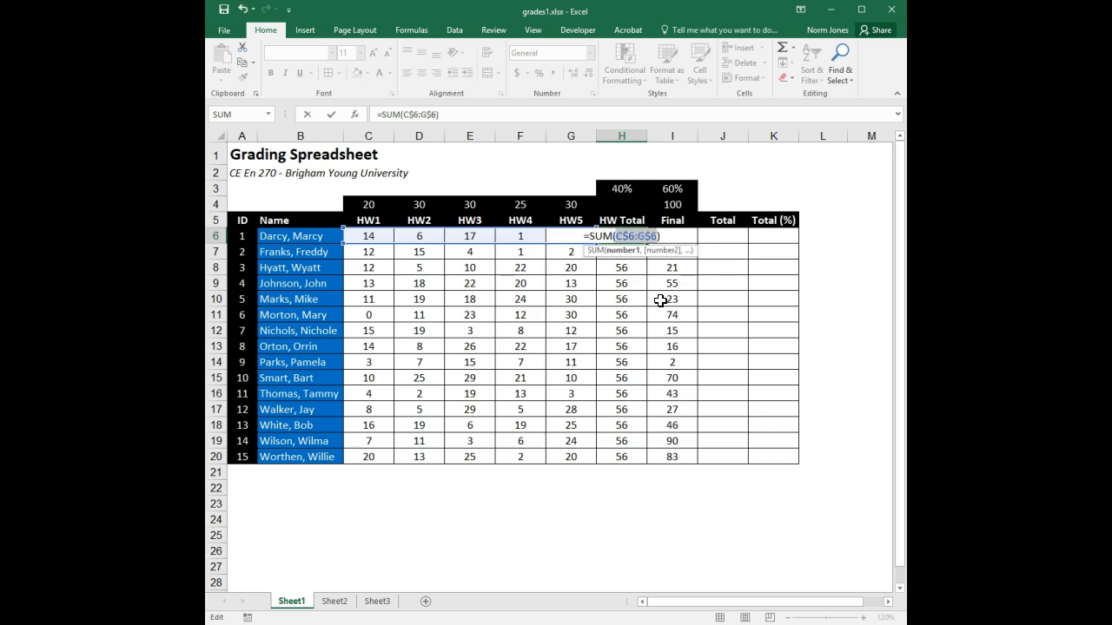
key("F4")
key("F4")
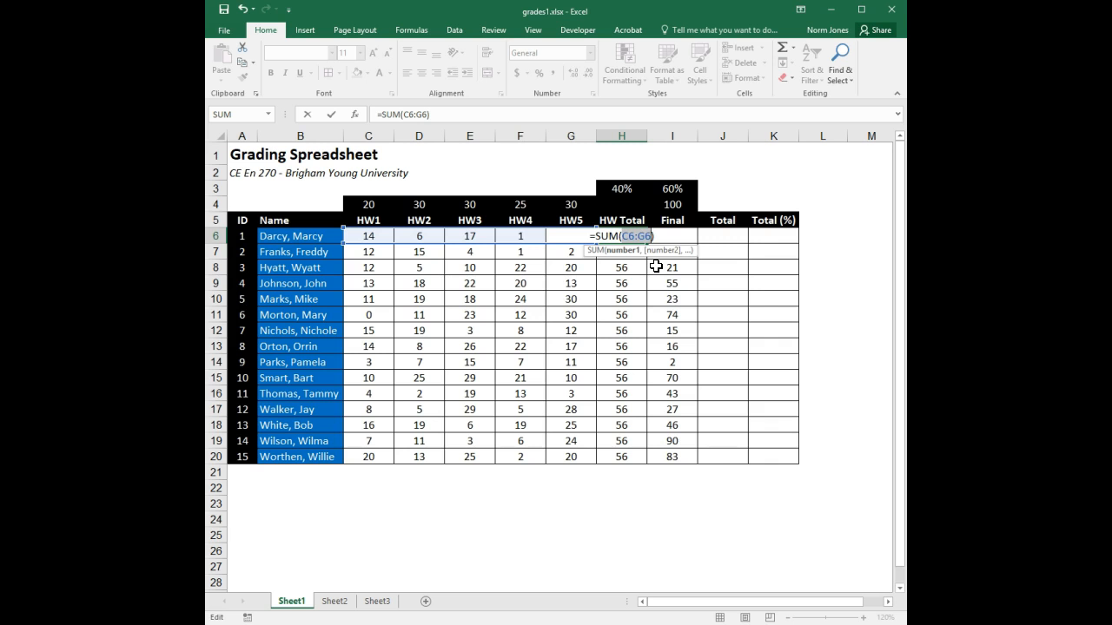
key("Return")
left_click(640, 239)
double_click(646, 244)
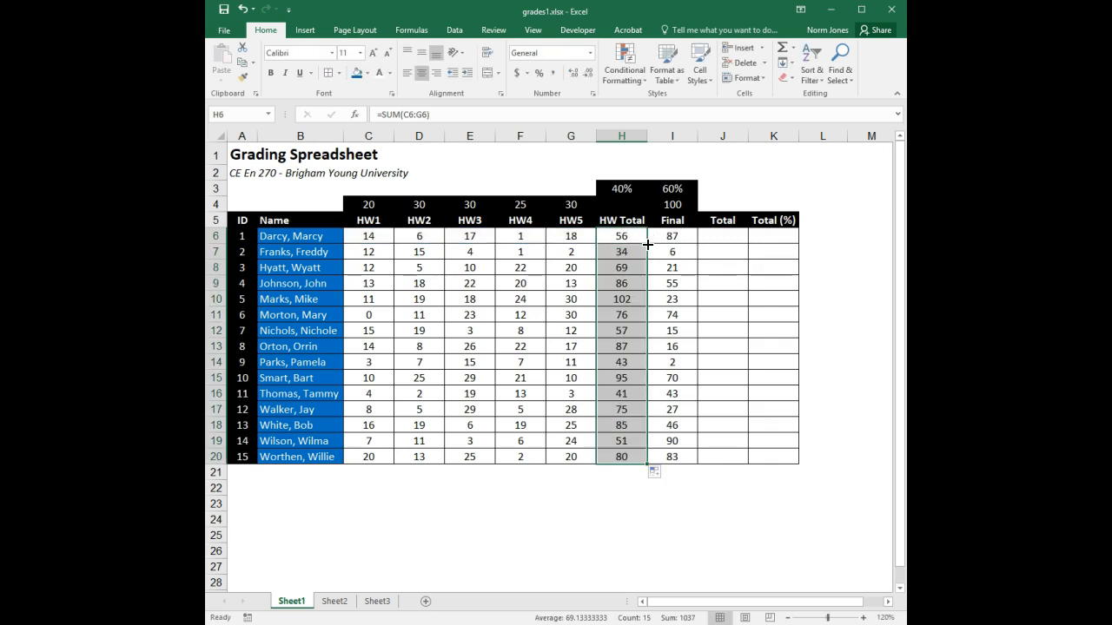
left_click(628, 249)
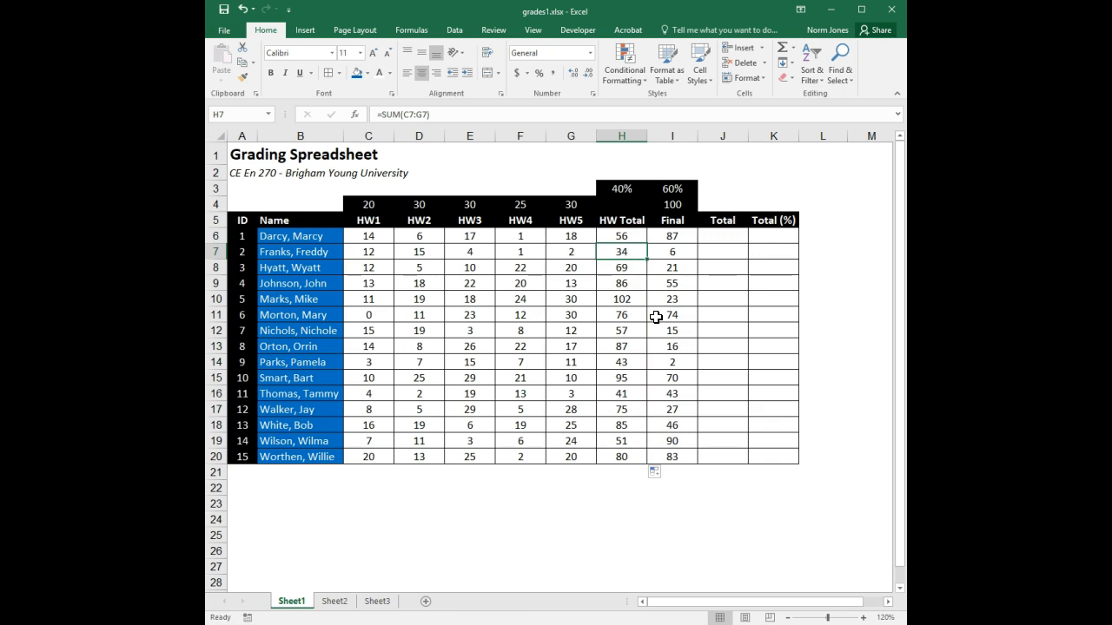
left_click(629, 237)
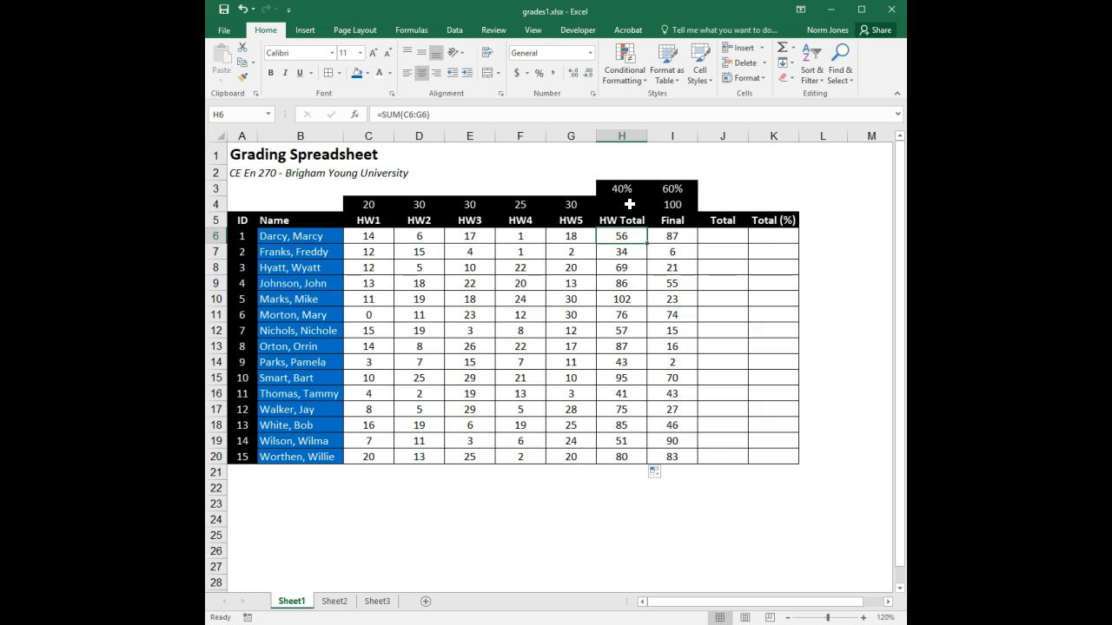
Copy the homework total formula from H6 and paste it into H4 to sum the possible homework points.
left_click(627, 202)
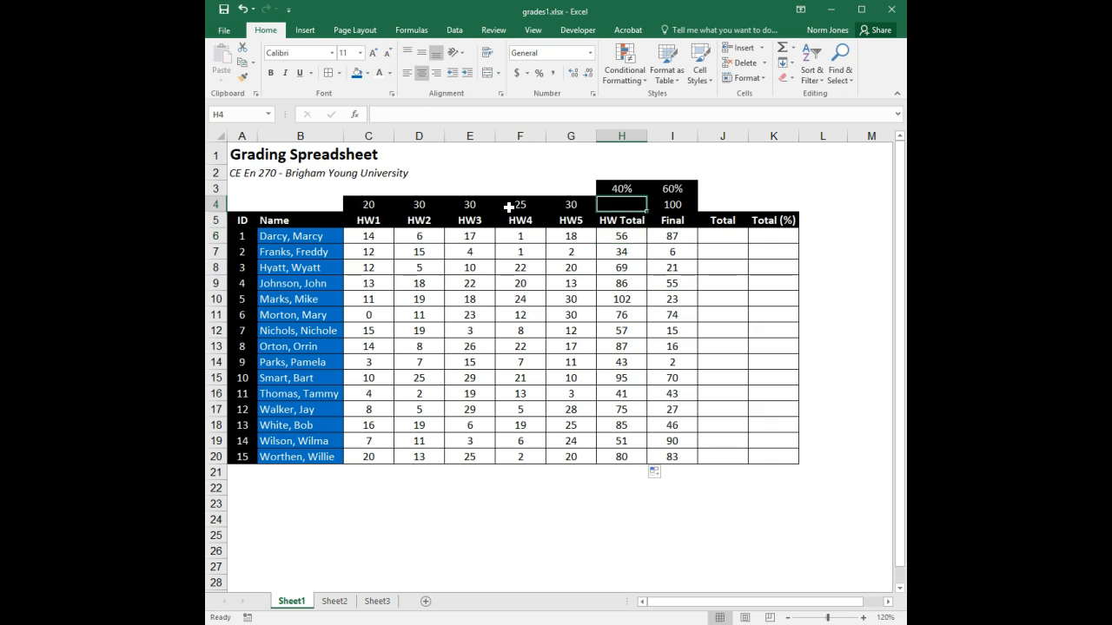
left_click(621, 234)
right_click(630, 236)
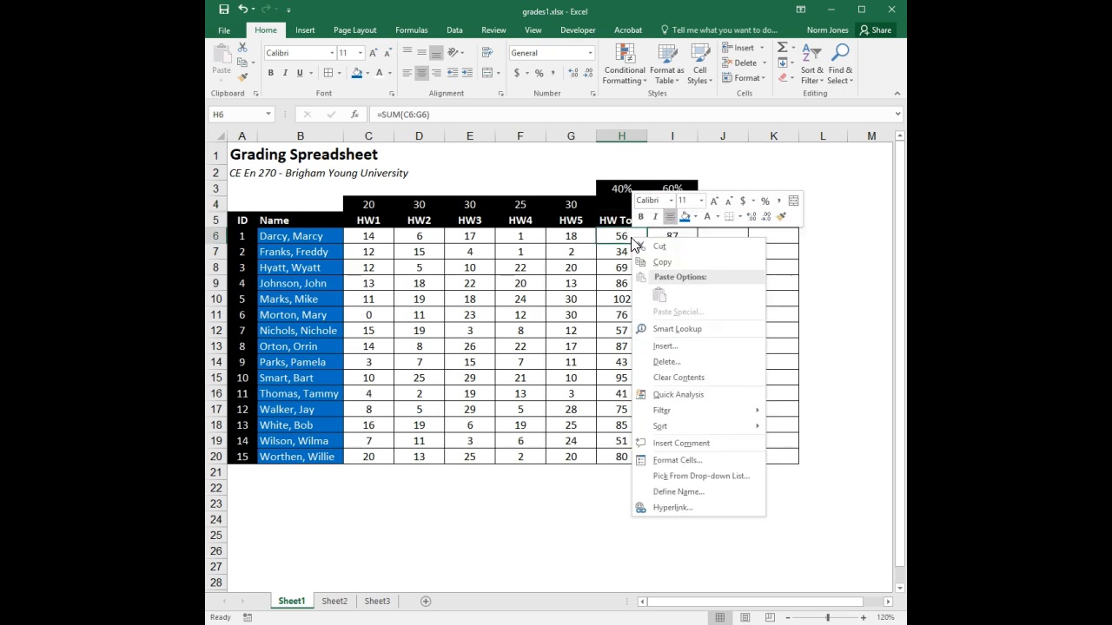
left_click(662, 261)
left_click(618, 211)
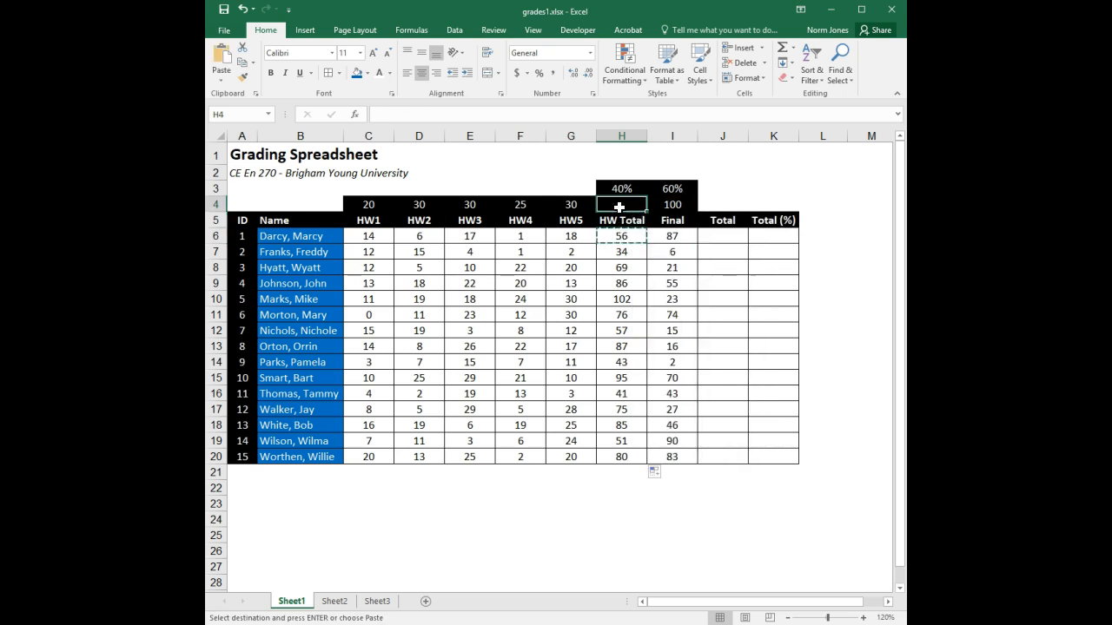
right_click(618, 209)
left_click(642, 267)
left_click(628, 252)
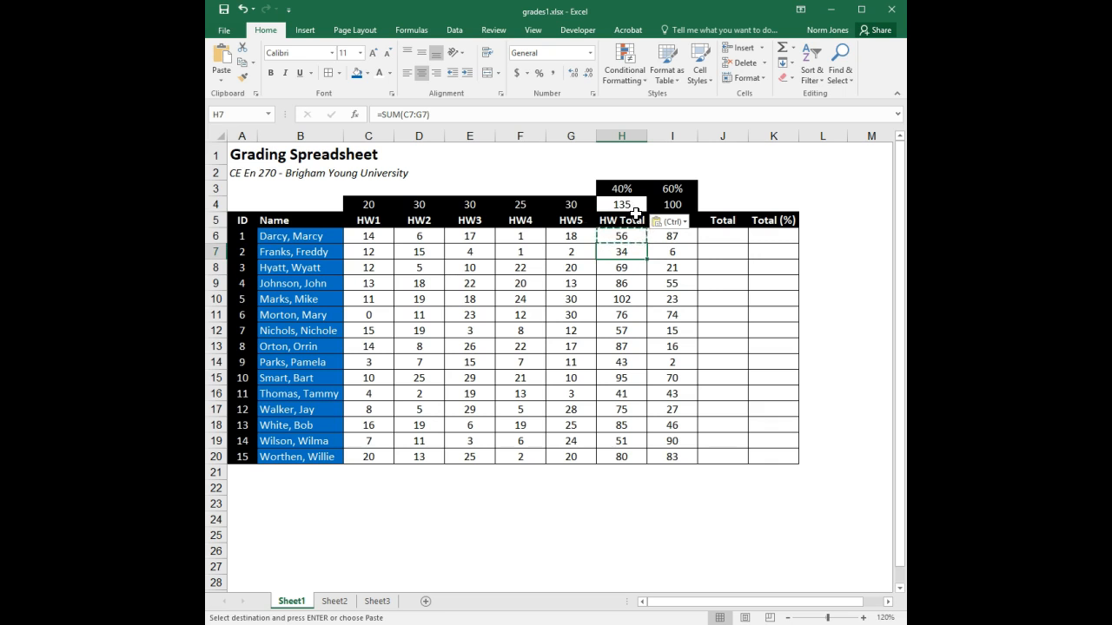
Switch the paste in H4 to formulas only so it keeps the black header formatting, and end copy mode.
left_click(685, 223)
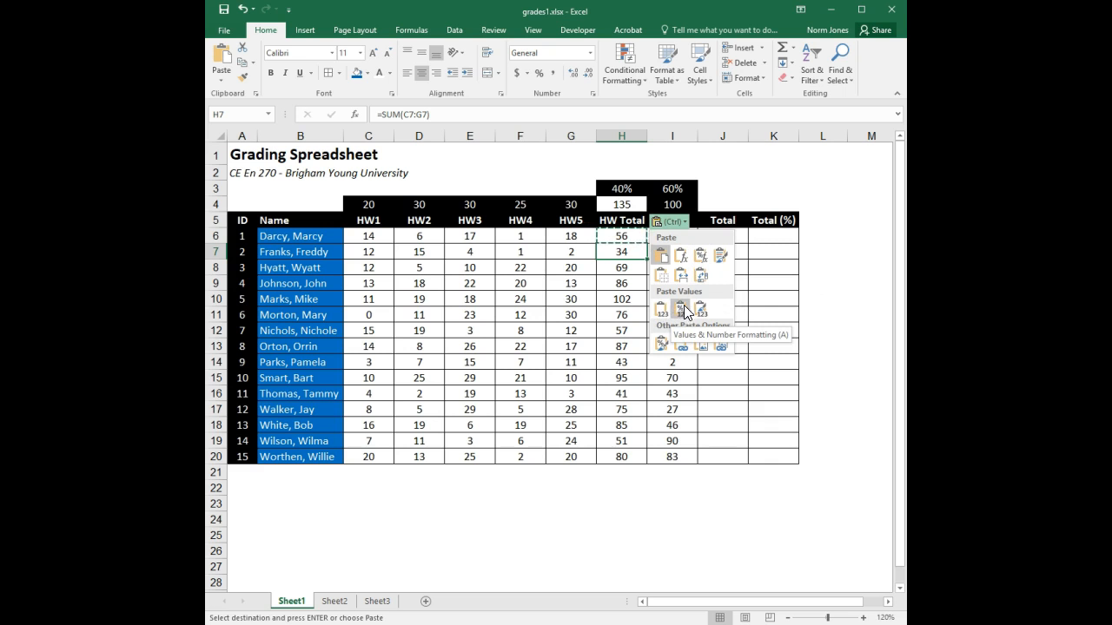
left_click(680, 257)
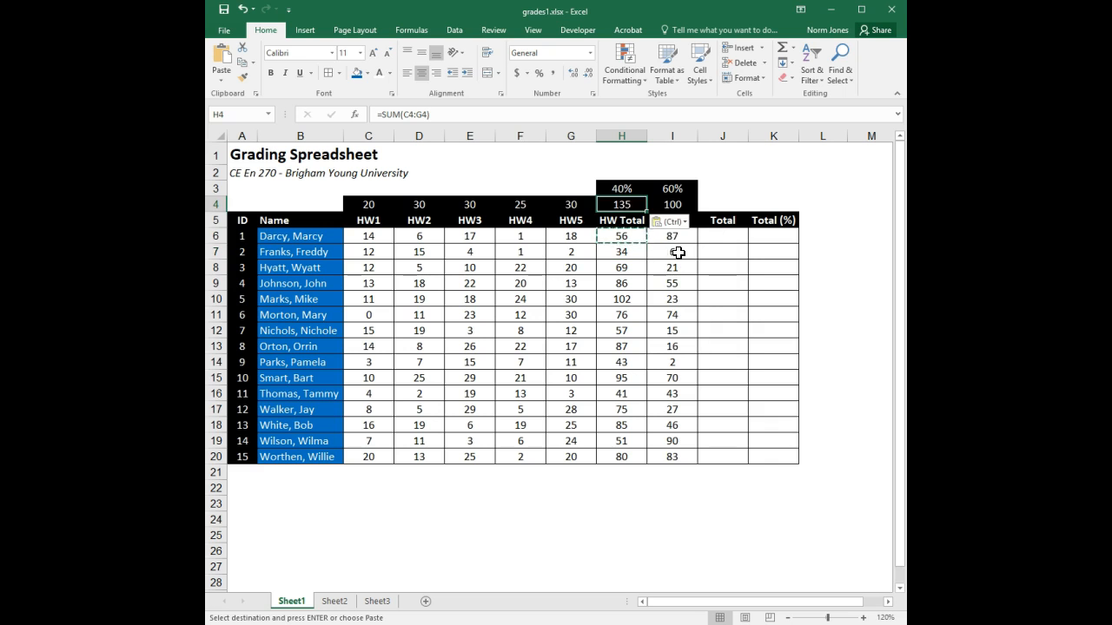
left_click(723, 190)
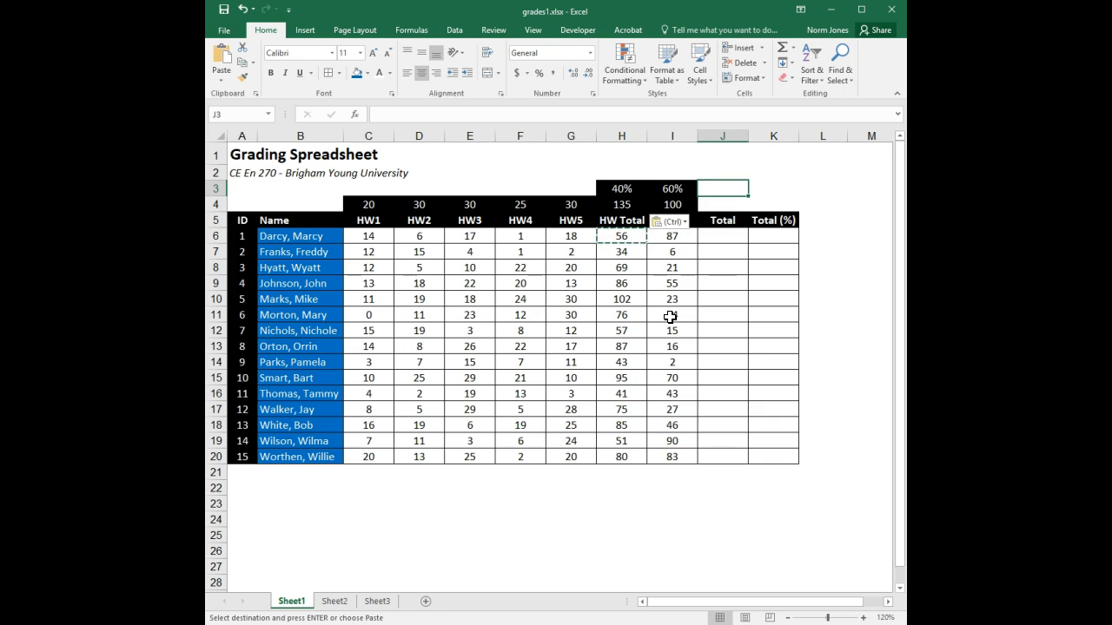
key("Escape")
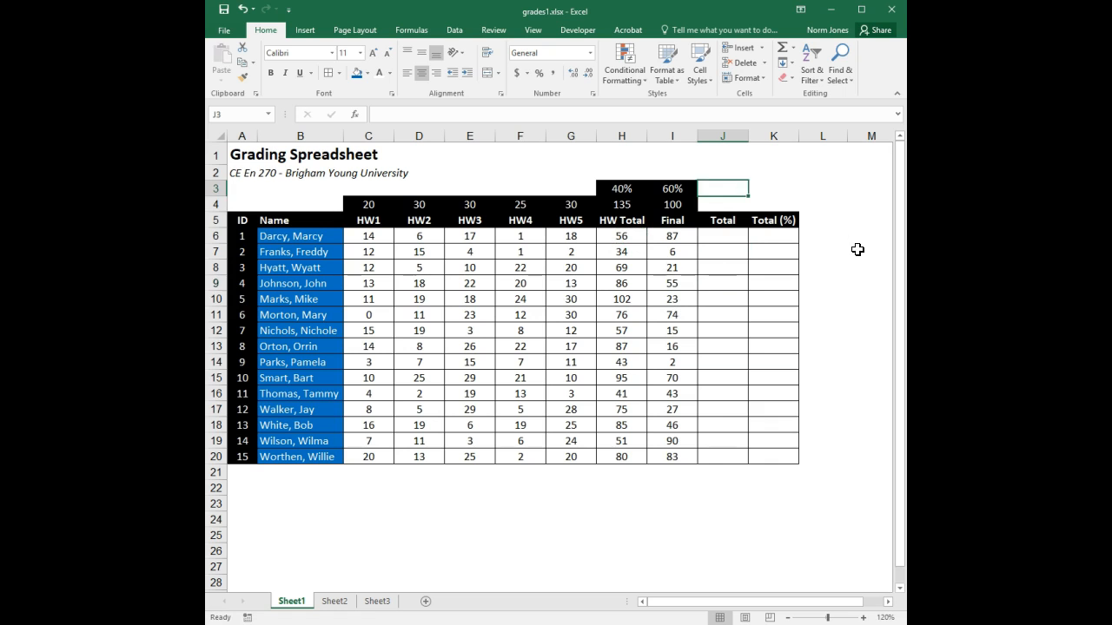
Enter the formula =H6+I6 in J6 to add the first student's homework total and final score.
left_click(720, 251)
left_click(721, 236)
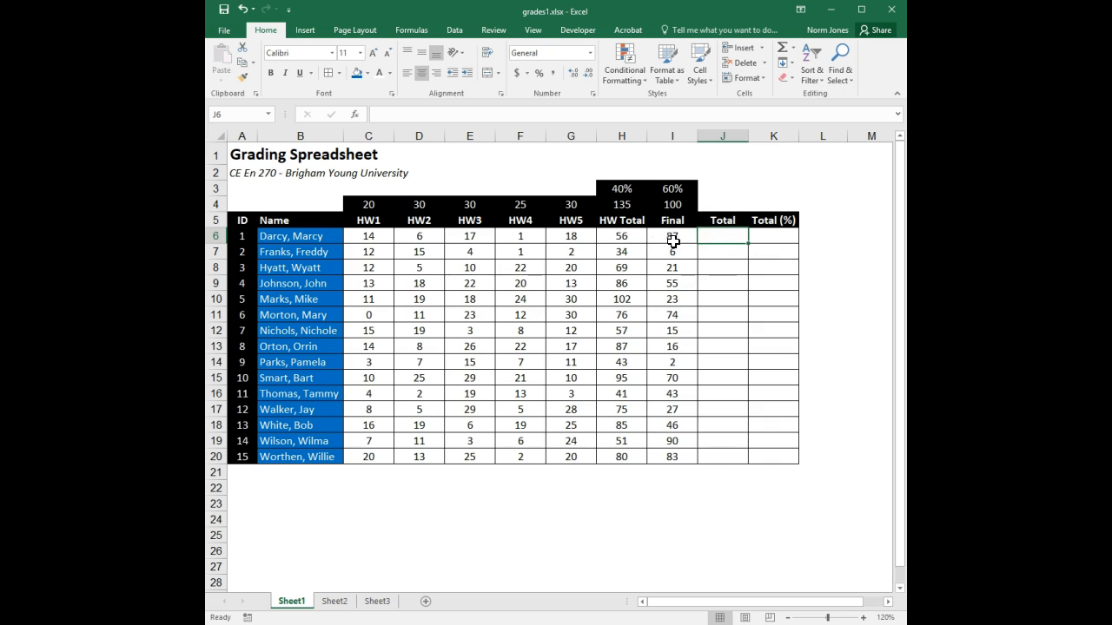
type("=")
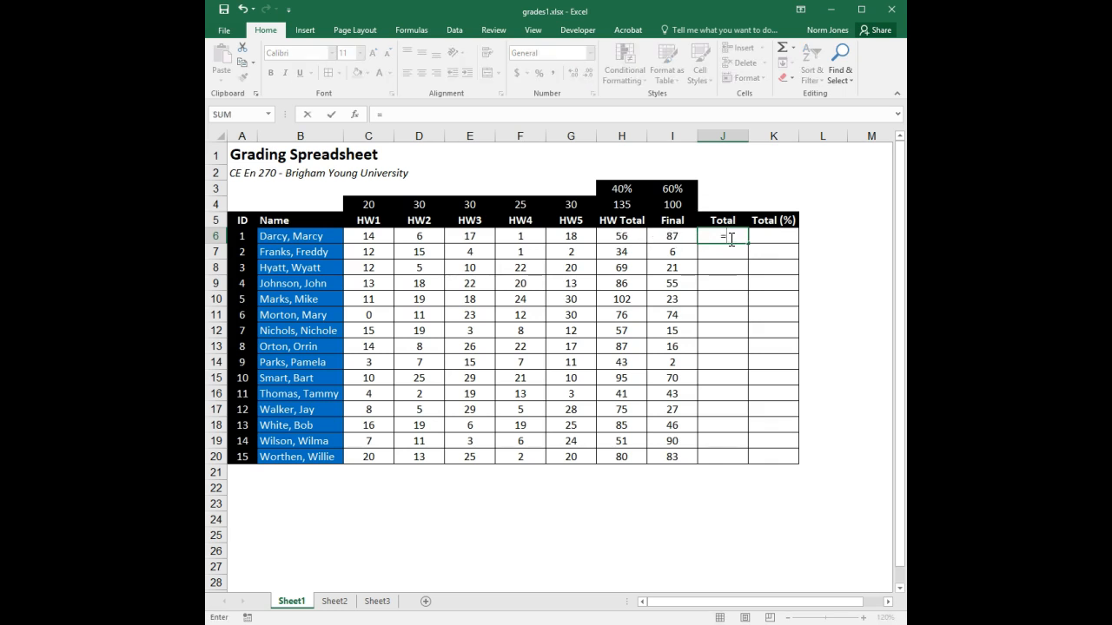
left_click(620, 236)
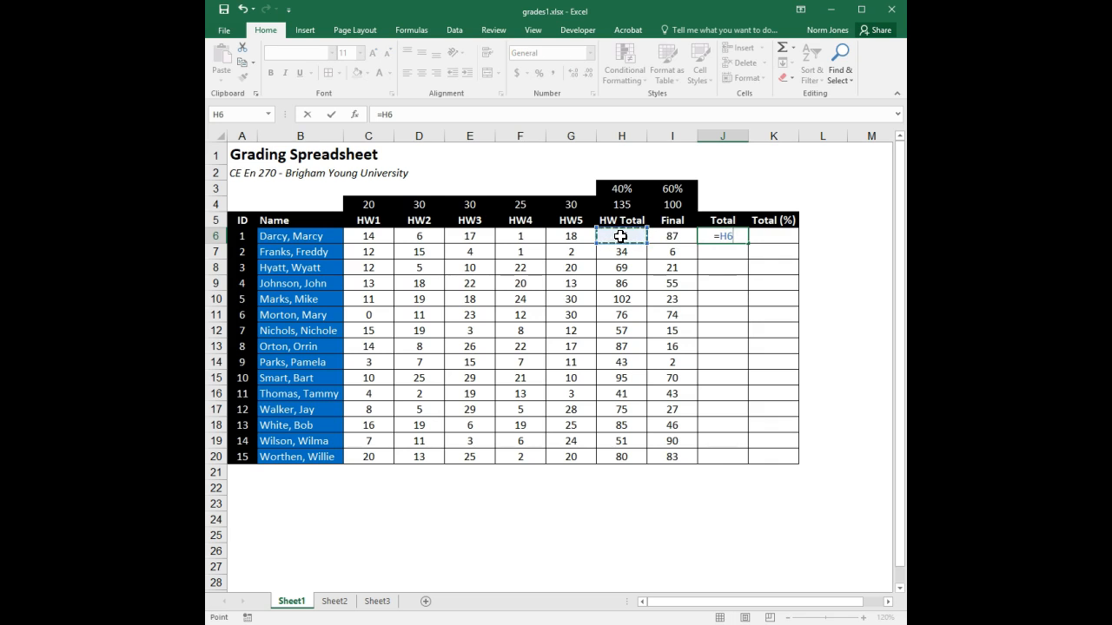
type("+")
left_click(668, 236)
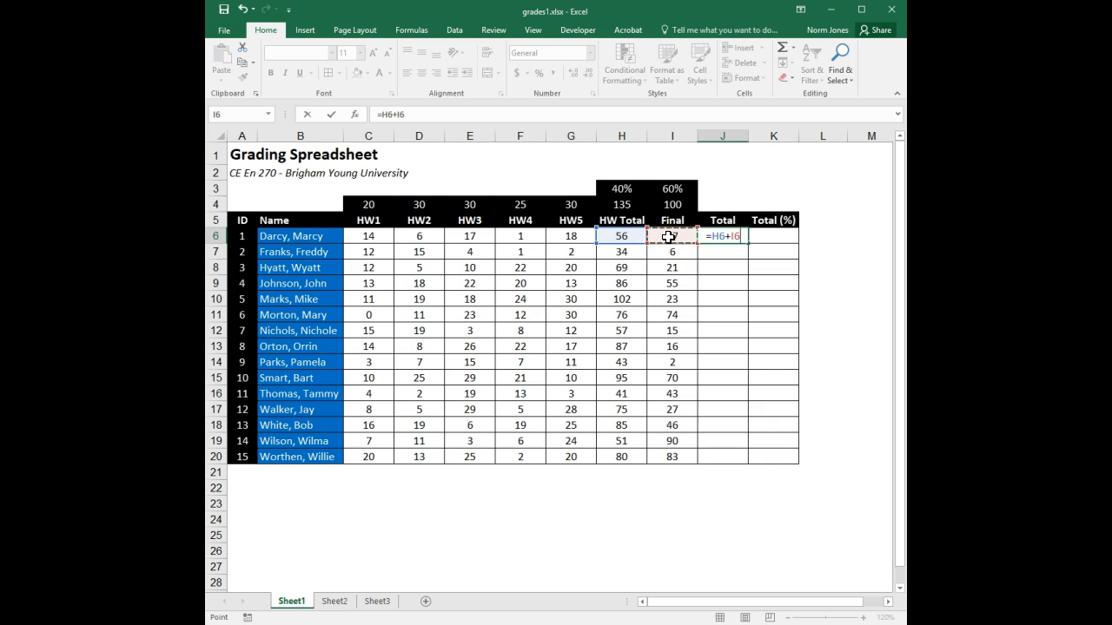
key("Return")
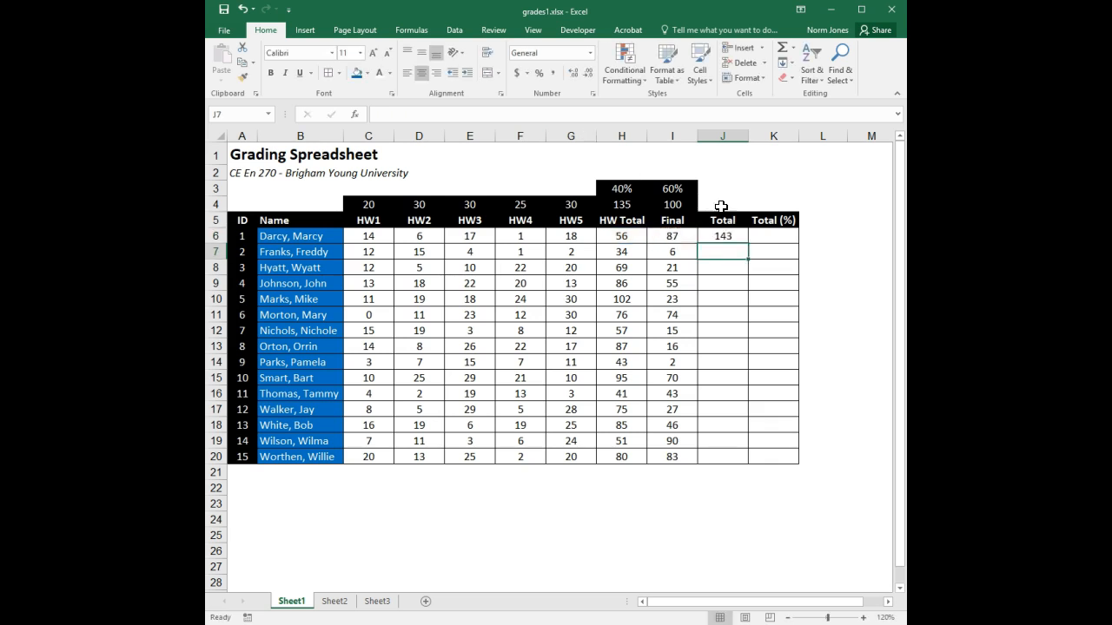
AutoFill the J6 formula down the Total column to the last student in row 20.
left_click(734, 236)
double_click(748, 244)
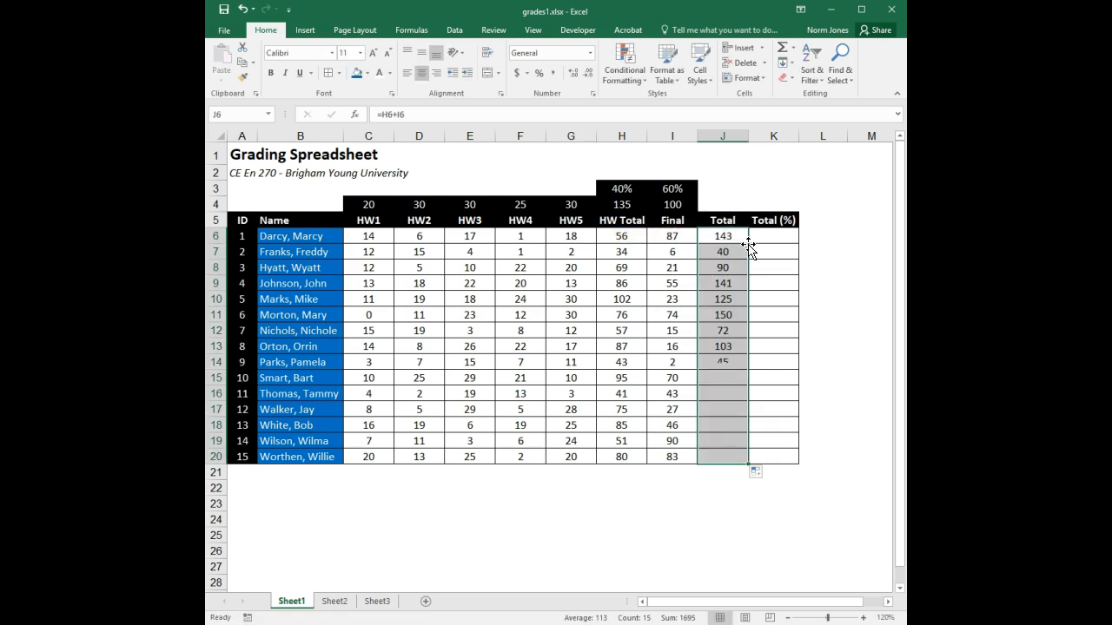
left_click(716, 239)
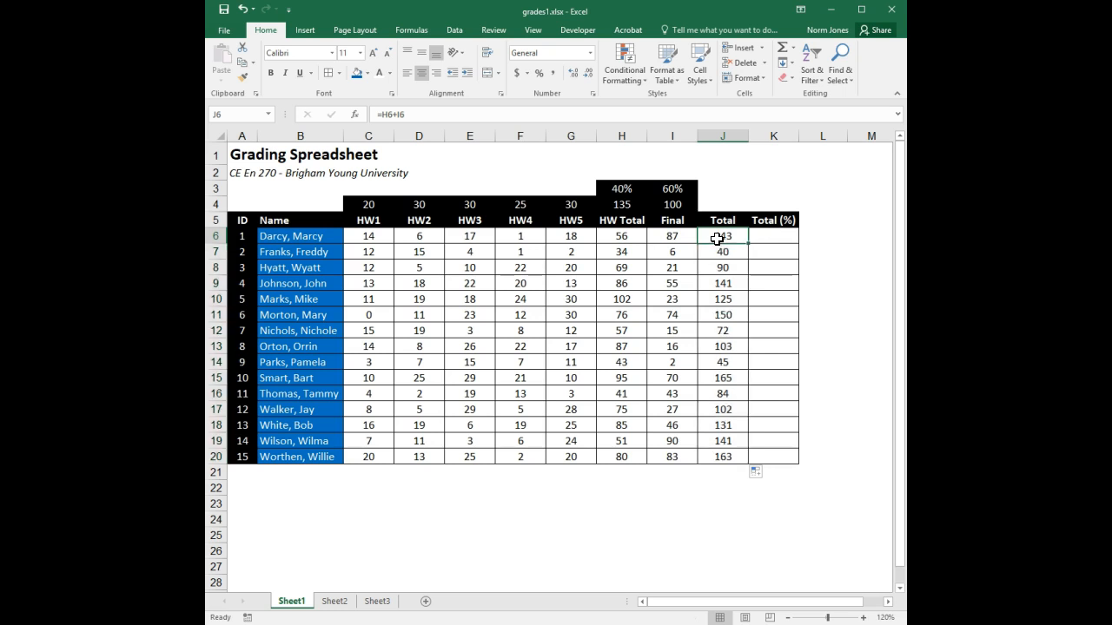
Start the Total (%) formula in K6 with the weighted homework score, =H6/H4*H3.
left_click(763, 236)
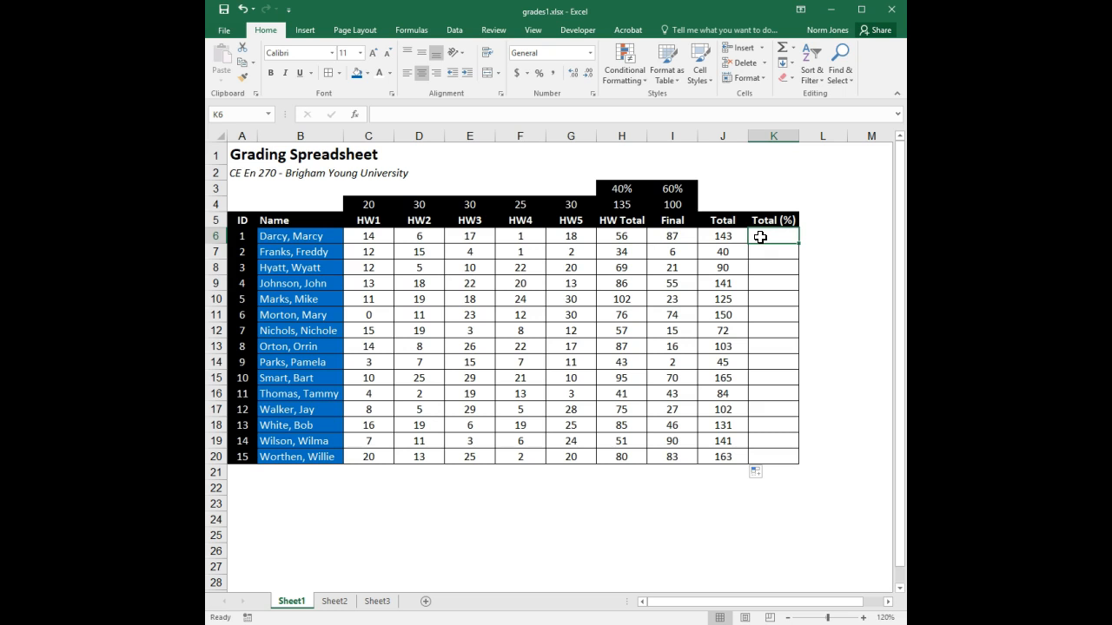
type("=")
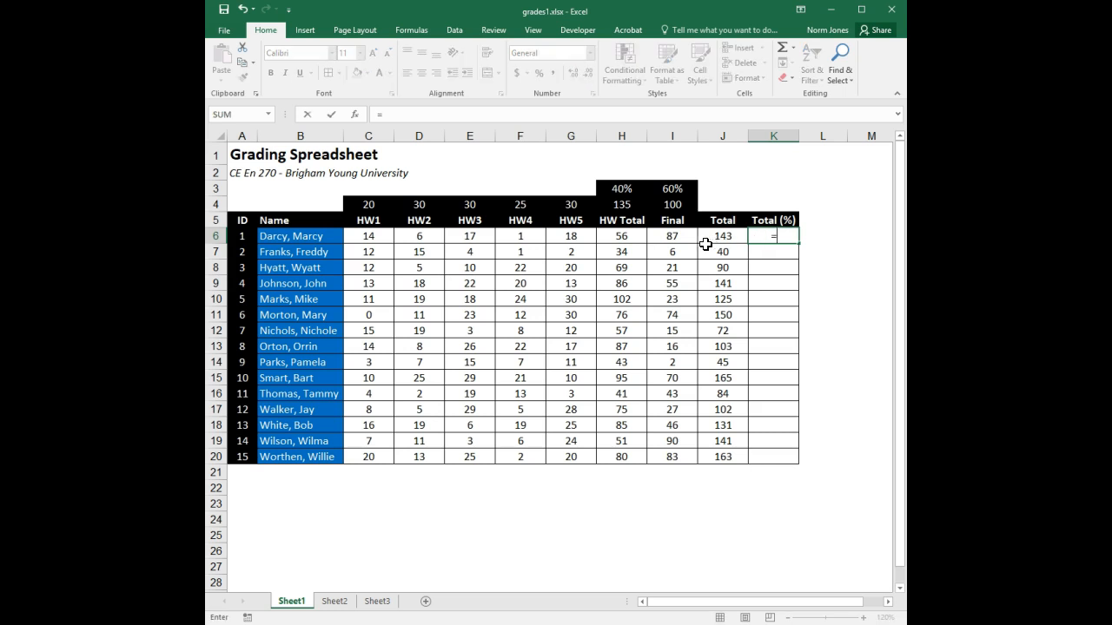
left_click(630, 234)
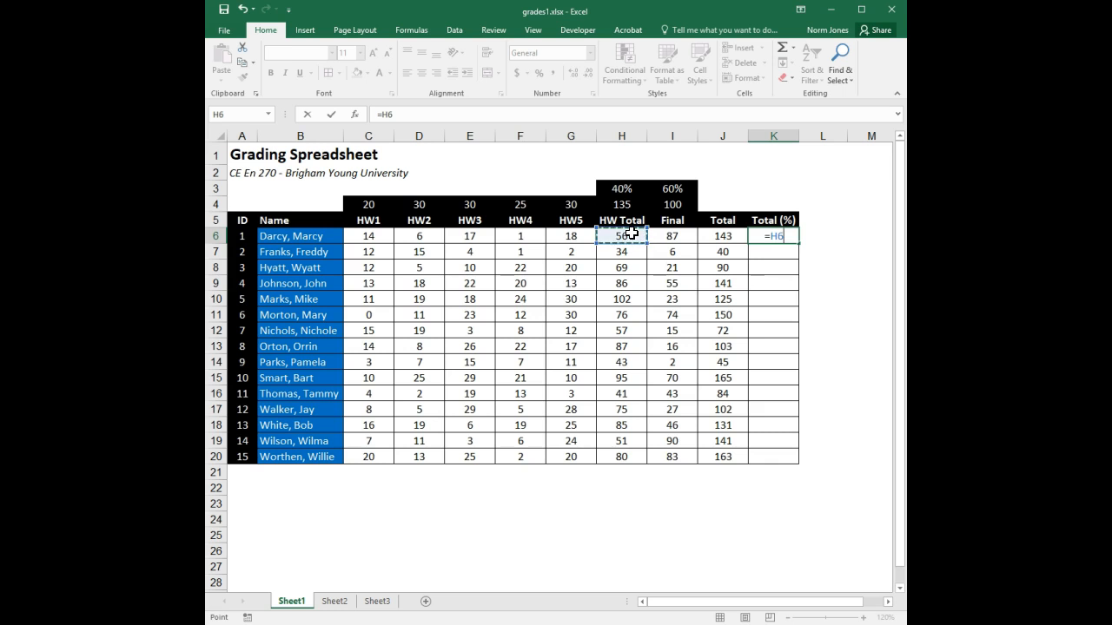
type("/")
left_click(625, 203)
type("*")
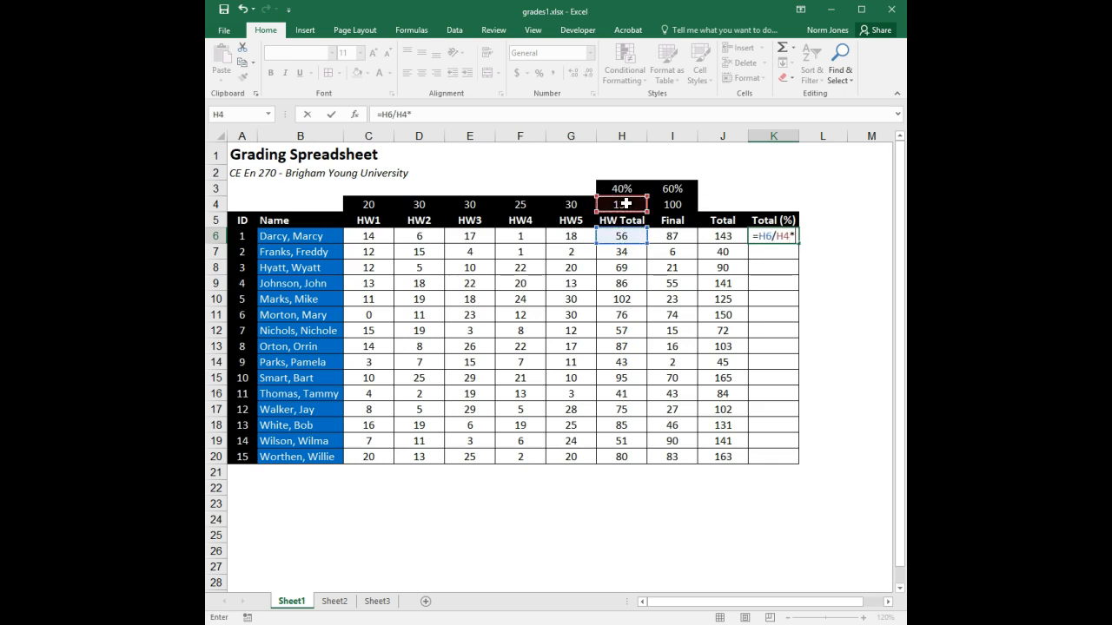
left_click(627, 188)
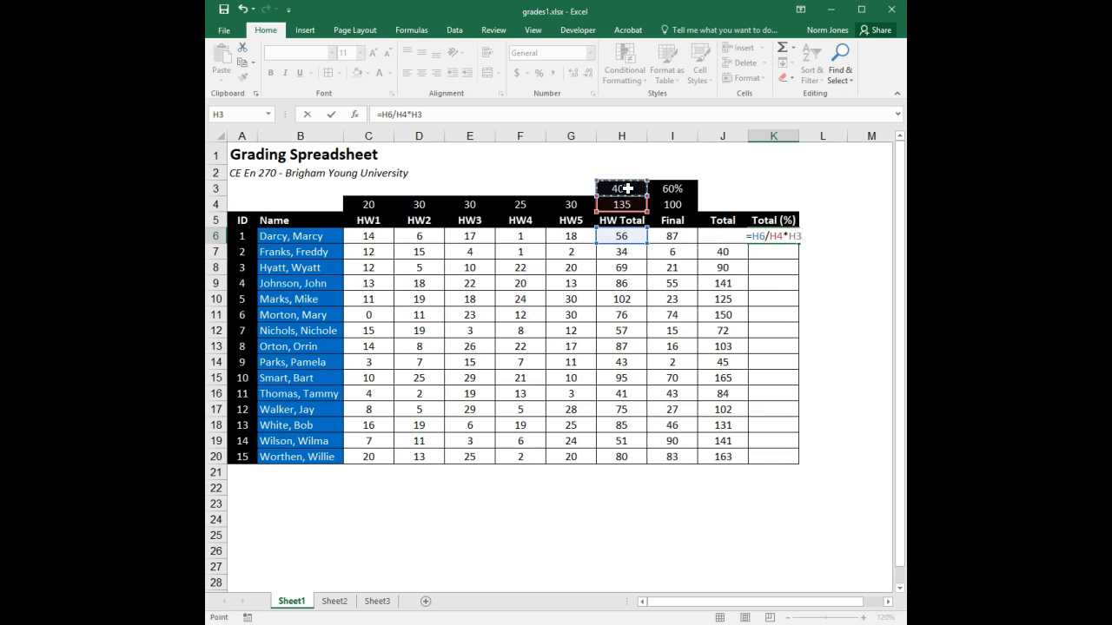
Complete the K6 formula by adding the weighted final score, +I6/I4*I3, and enter it.
type("+")
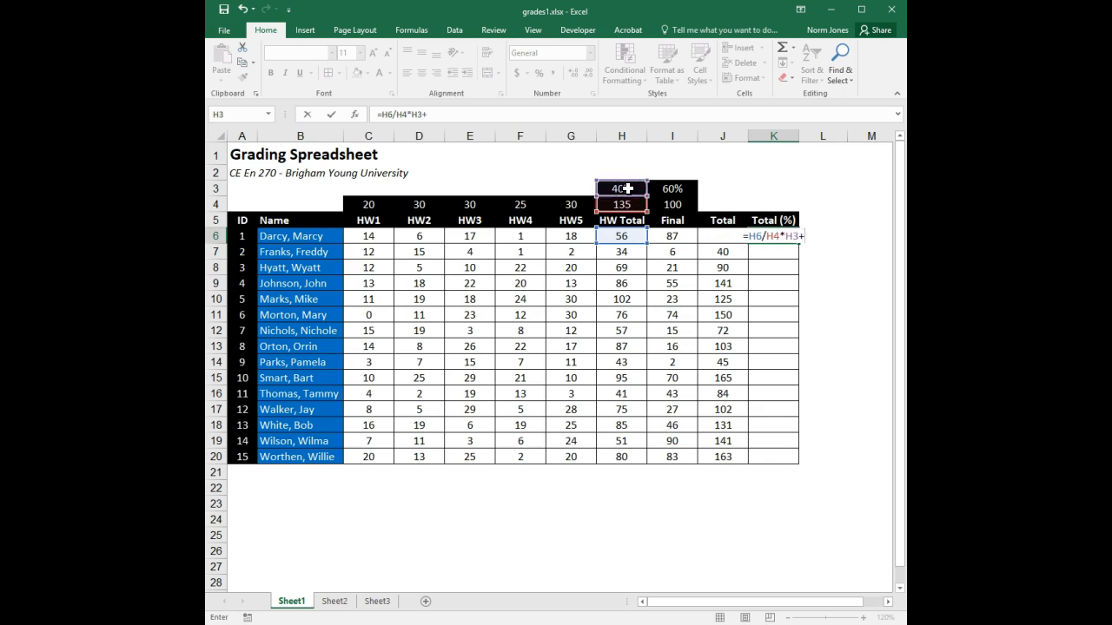
left_click(676, 236)
type("/")
left_click(679, 203)
type("*")
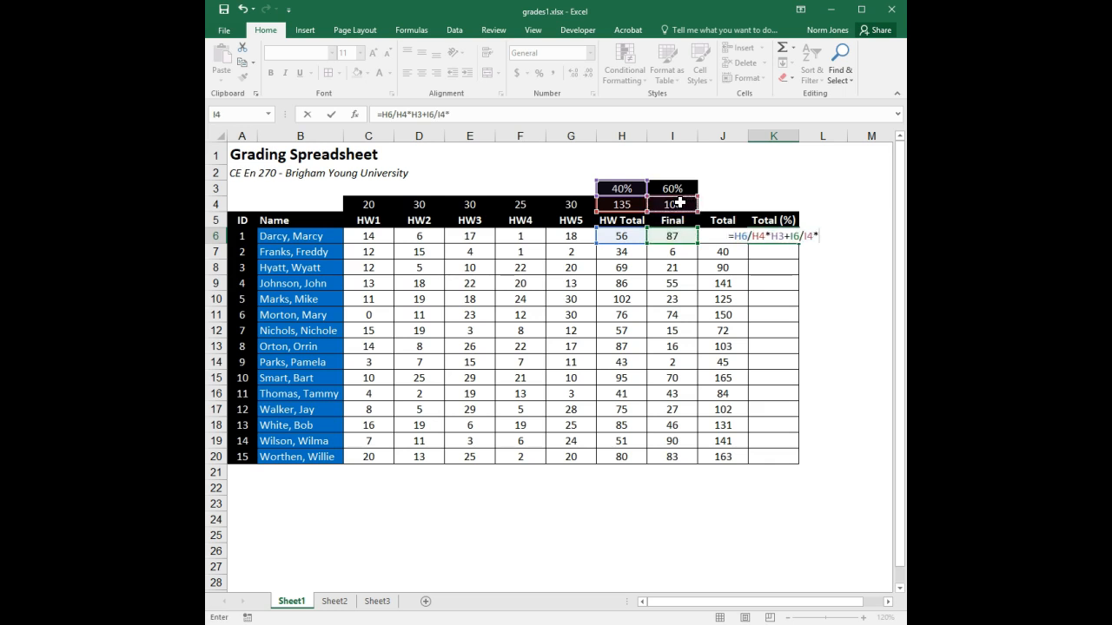
left_click(685, 188)
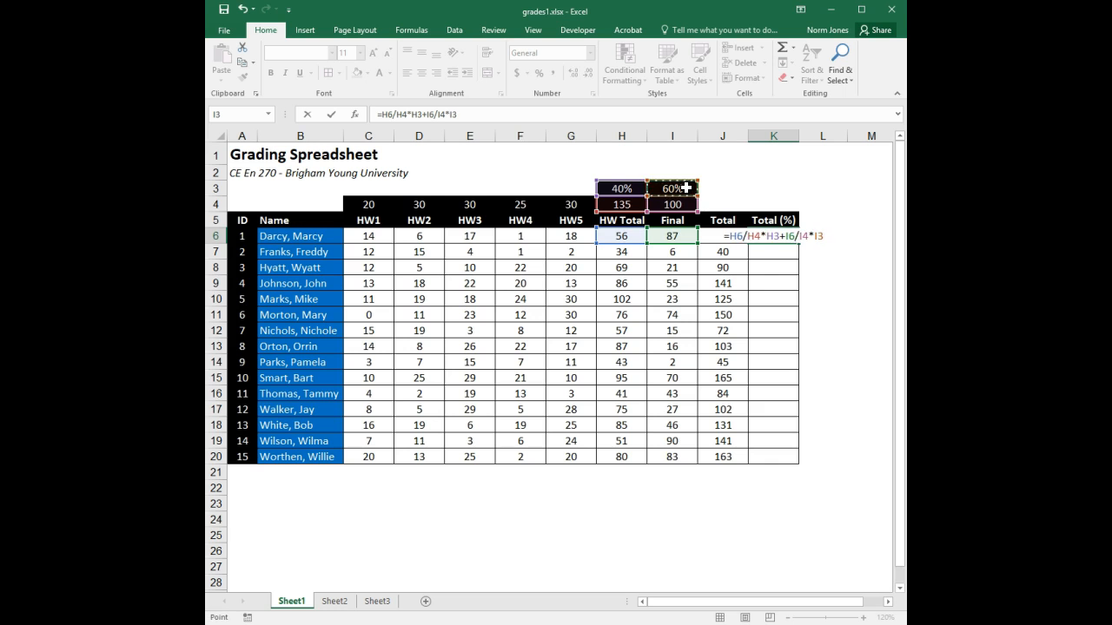
key("Return")
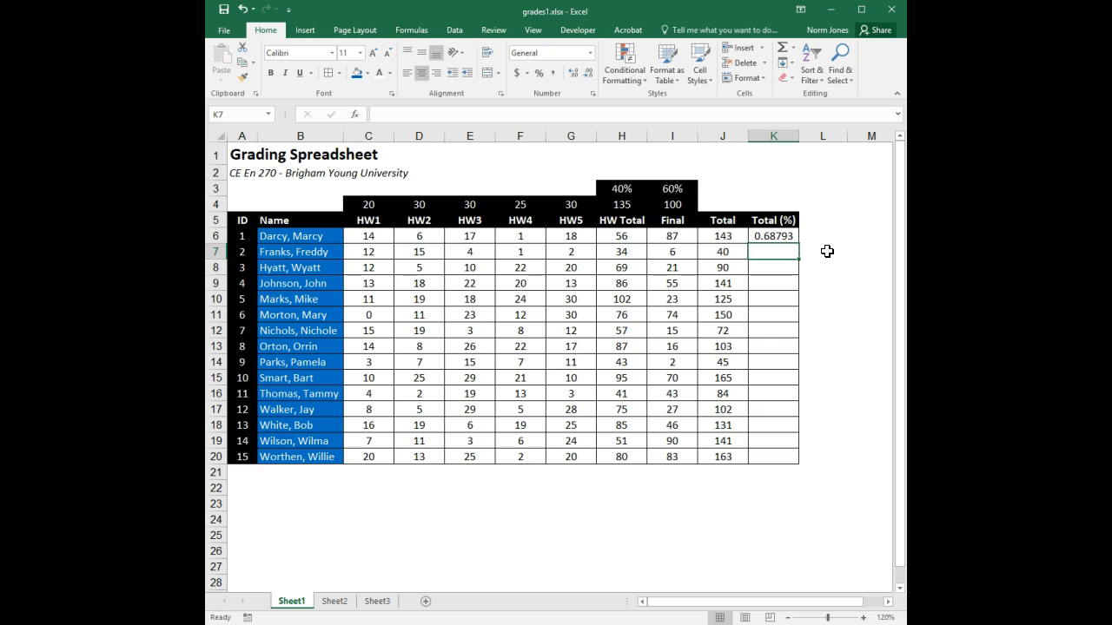
AutoFill the K6 formula down to row 20 and inspect the copied formulas in K7, K9 and K10.
left_click(782, 235)
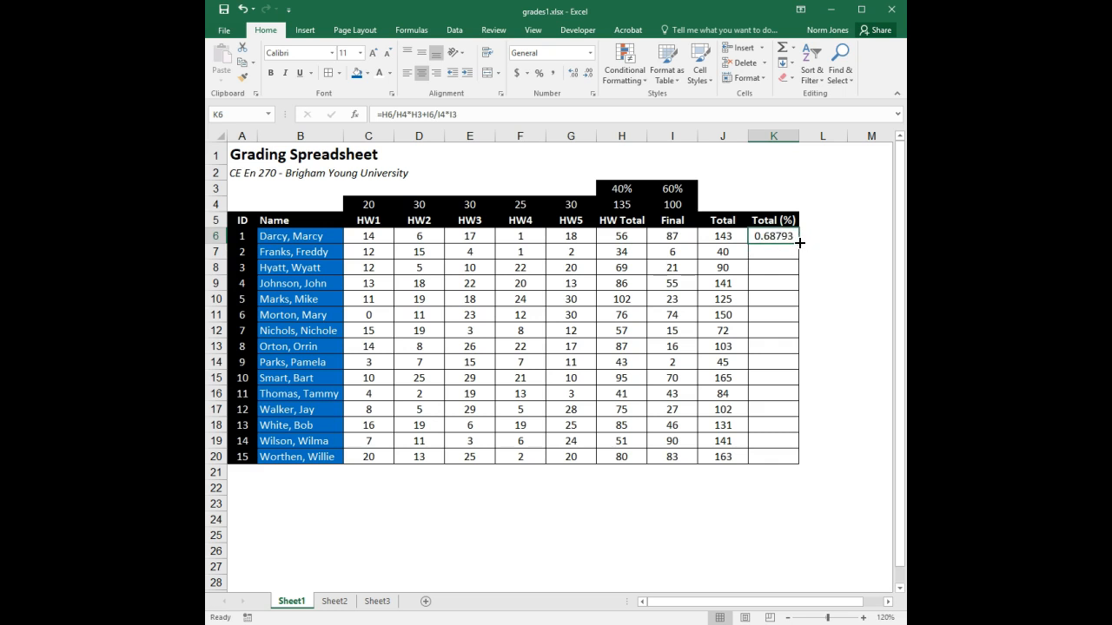
double_click(799, 244)
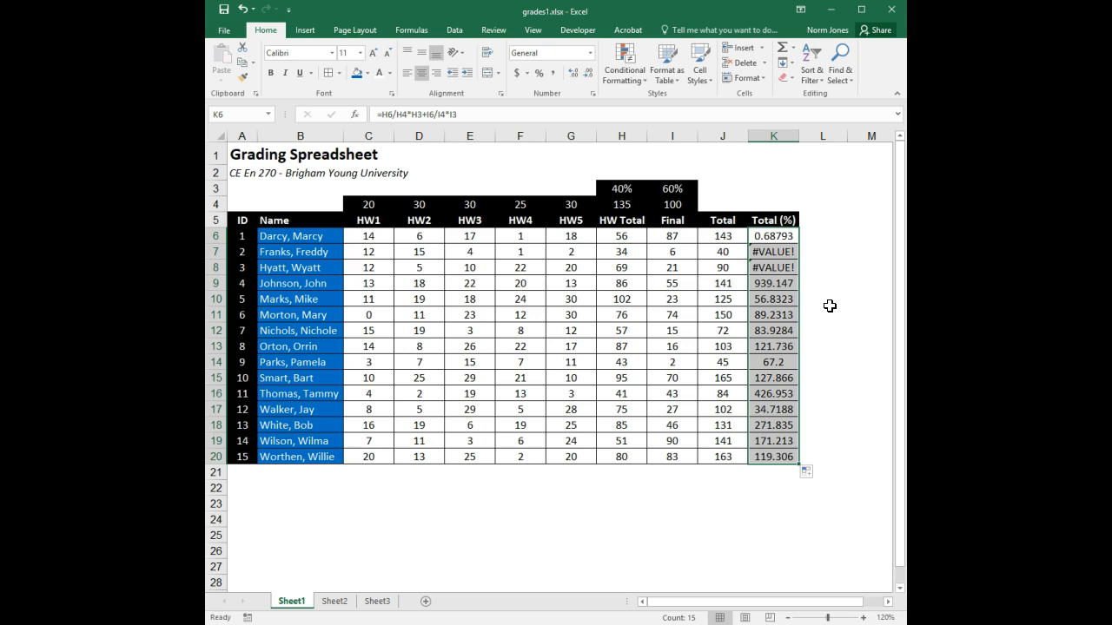
left_click(779, 251)
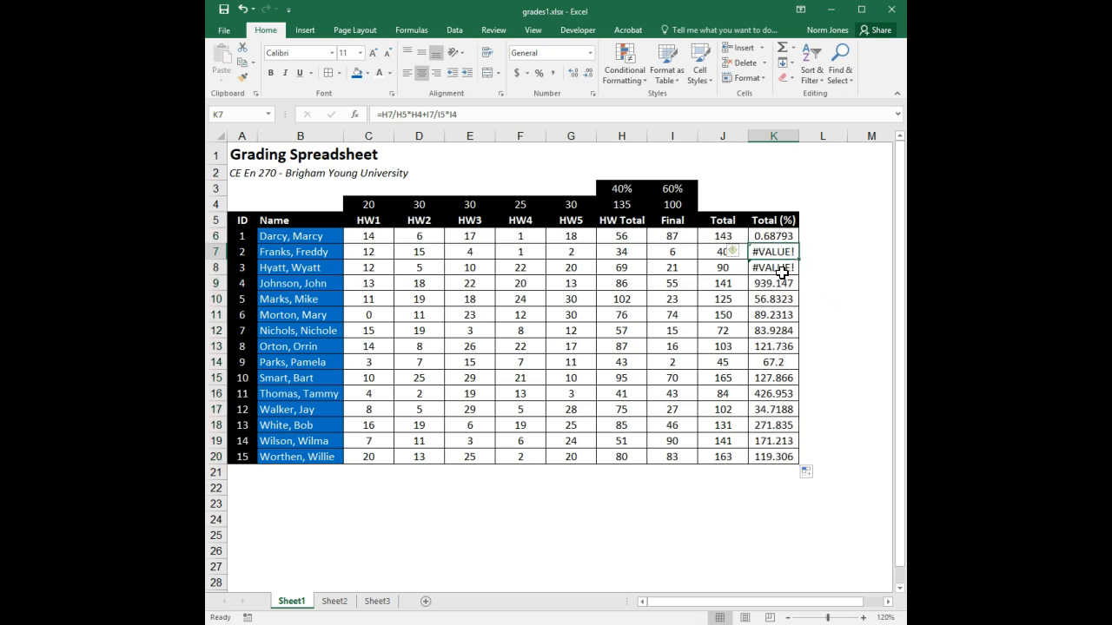
left_click(773, 287)
left_click(775, 300)
left_click(775, 249)
left_click(433, 115)
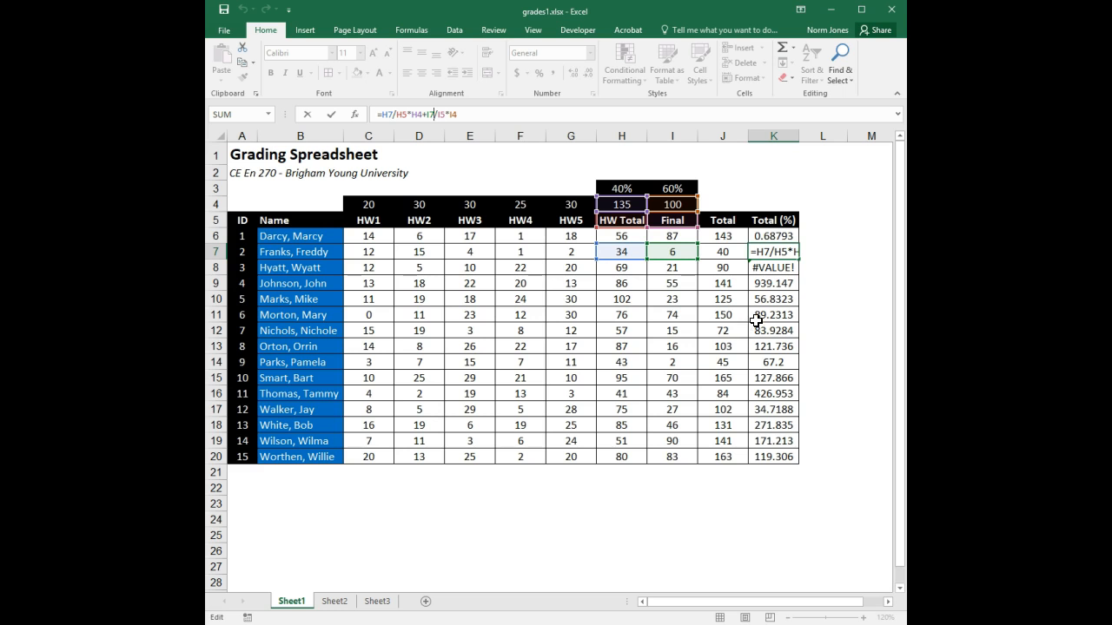
type("`")
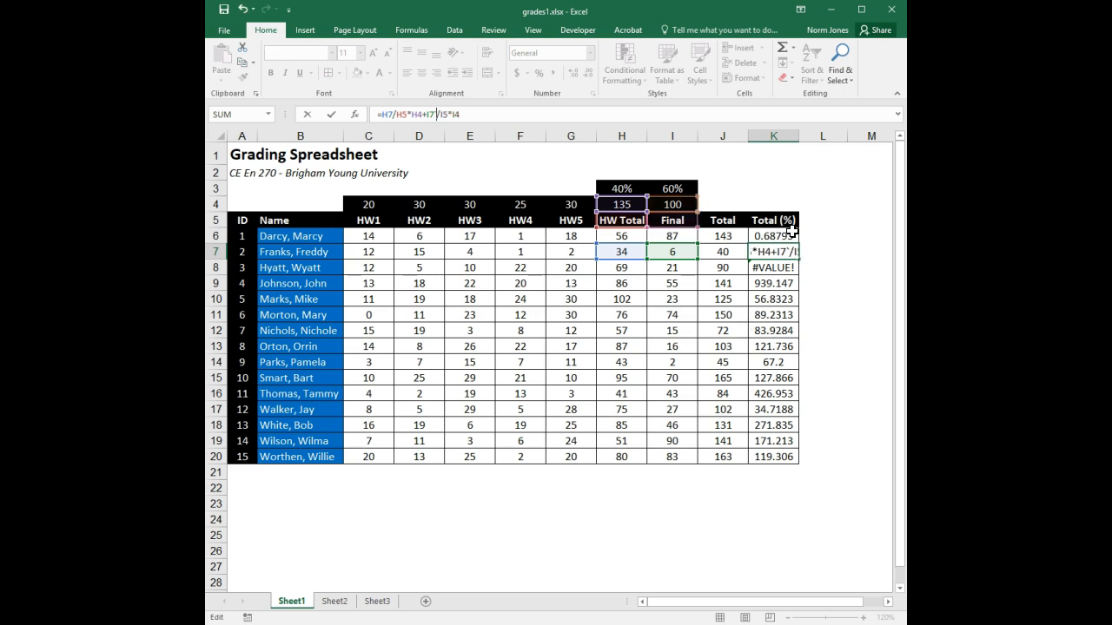
key("Return")
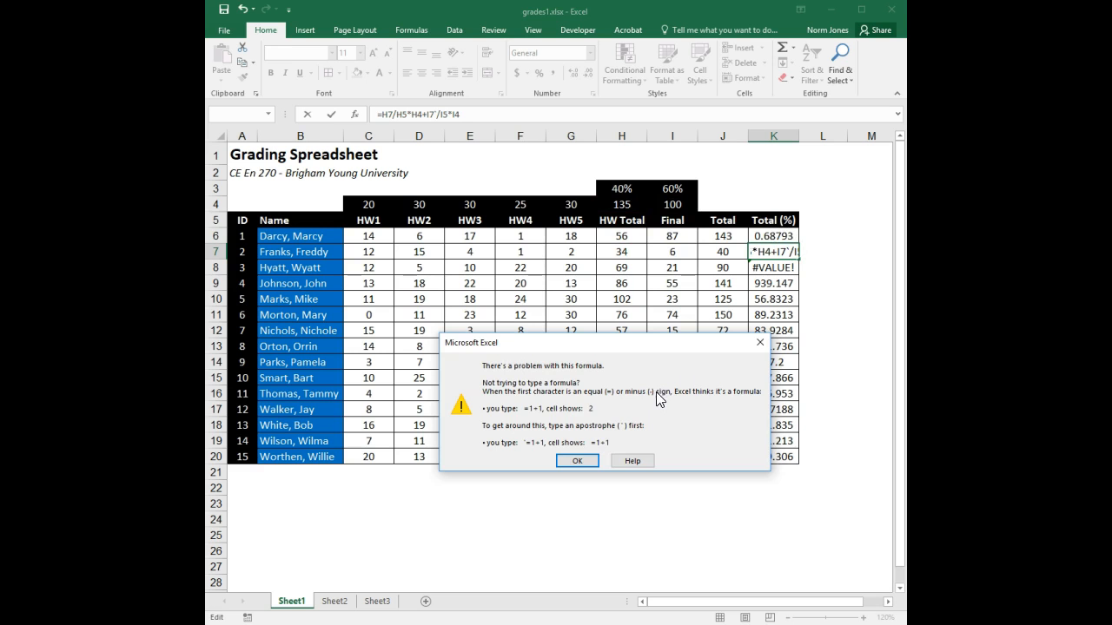
left_click(577, 460)
left_click(811, 266)
key("Return")
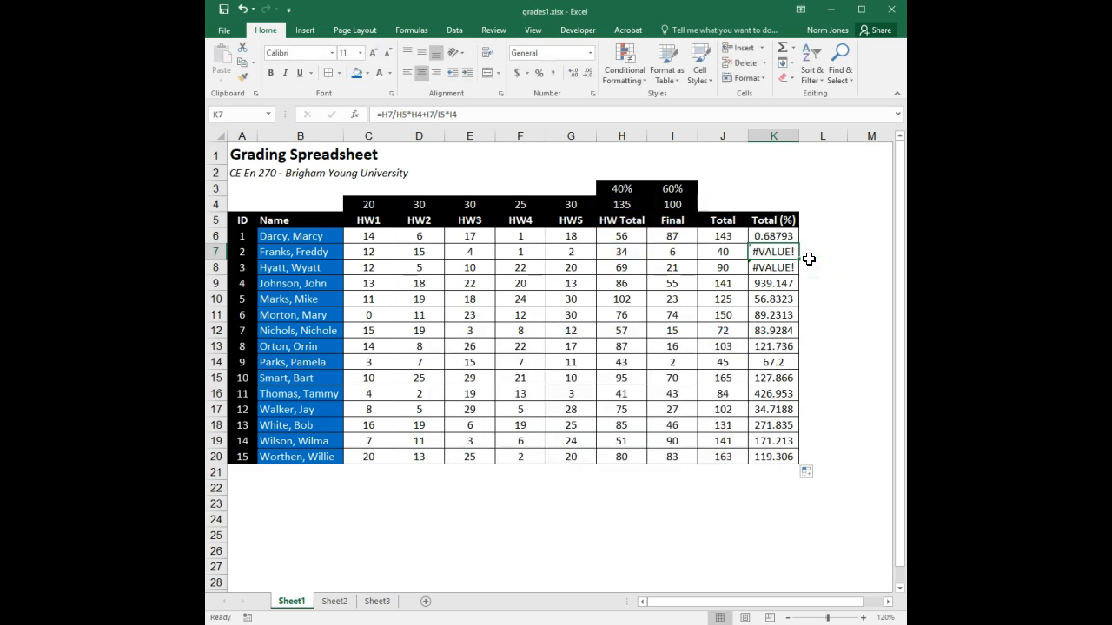
Make the points and weight references in the K6 formula absolute: $H$4, $H$3, $I$4 and $I$3.
left_click(786, 237)
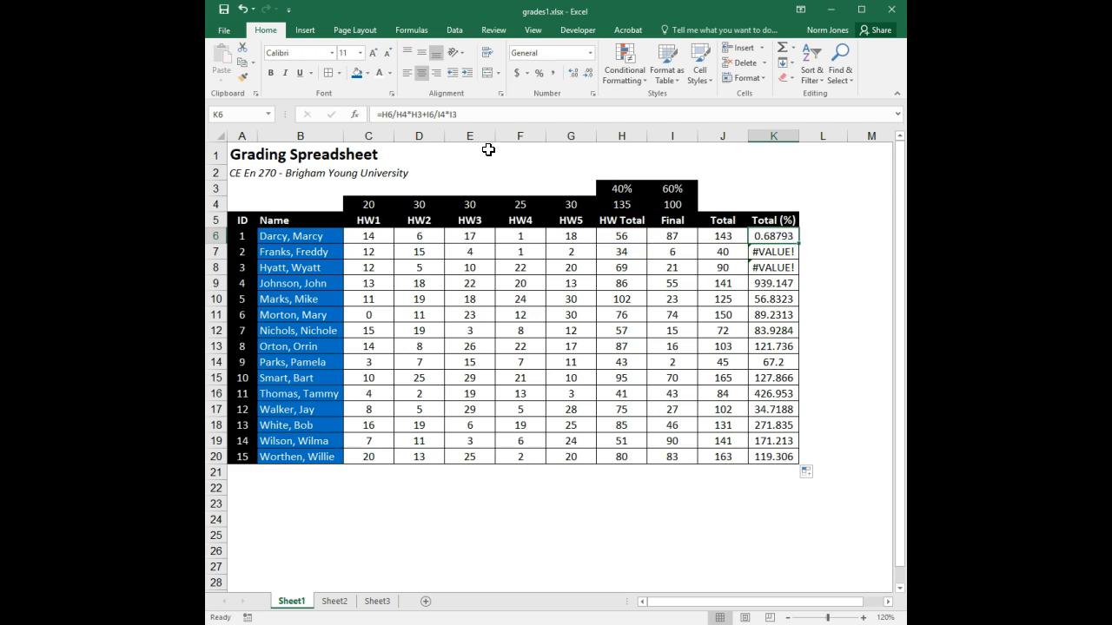
left_click(414, 114)
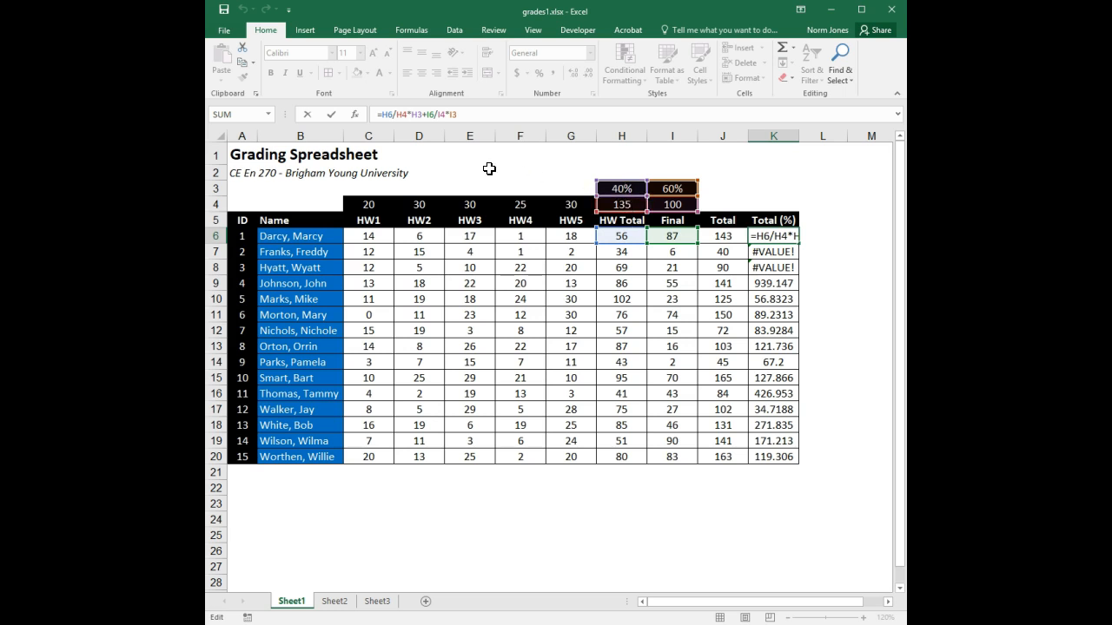
left_click(402, 114)
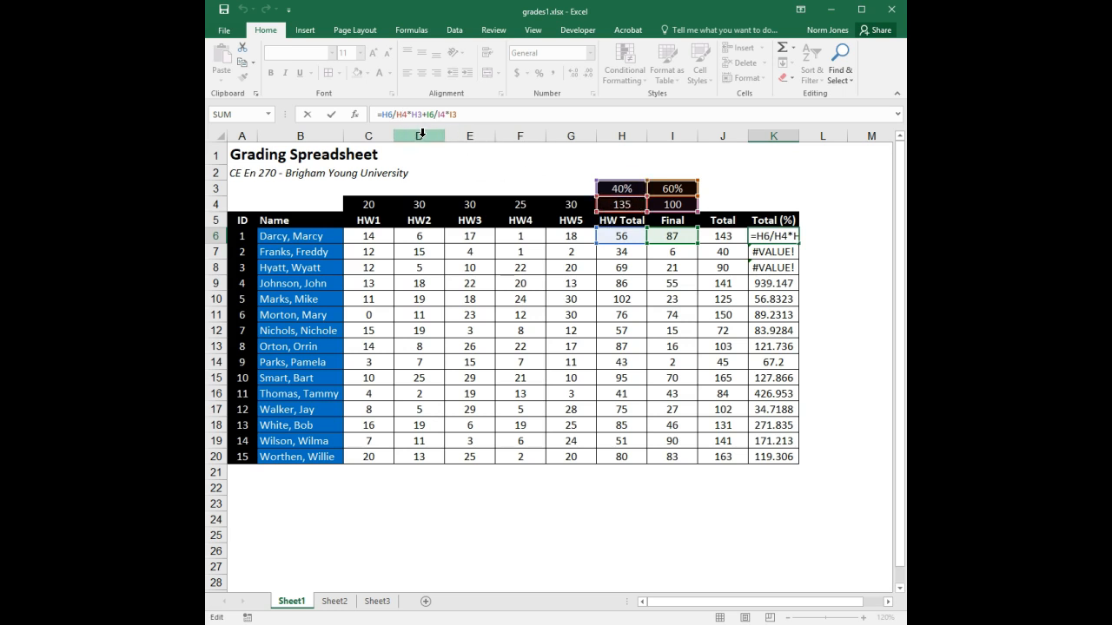
key("F4")
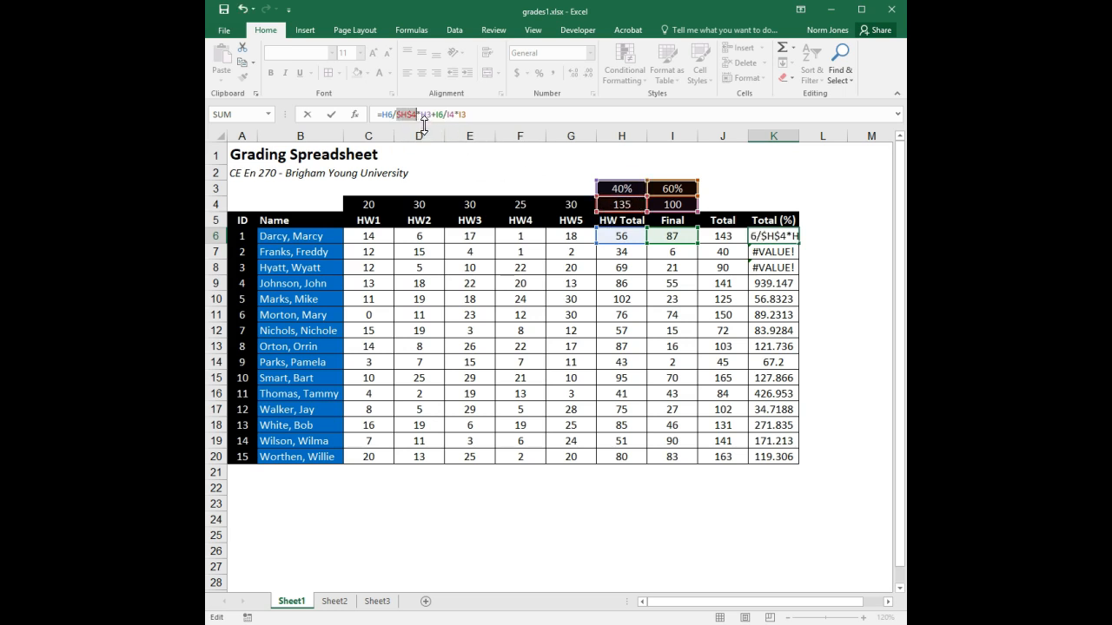
left_click(427, 113)
key("F4")
left_click(459, 114)
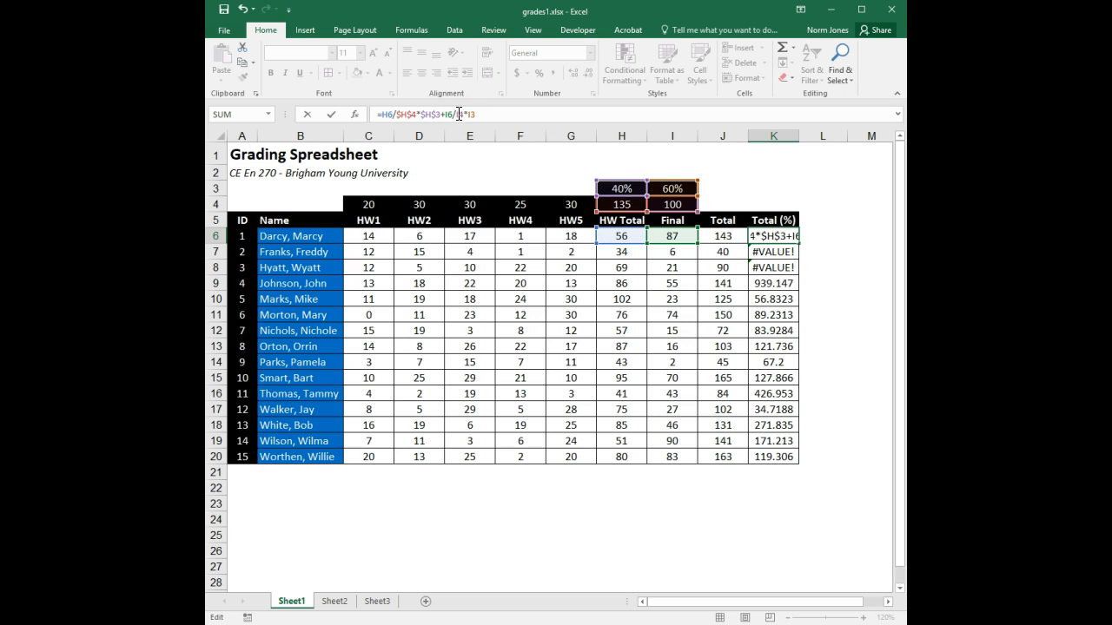
key("F4")
left_click(486, 113)
key("F4")
key("Return")
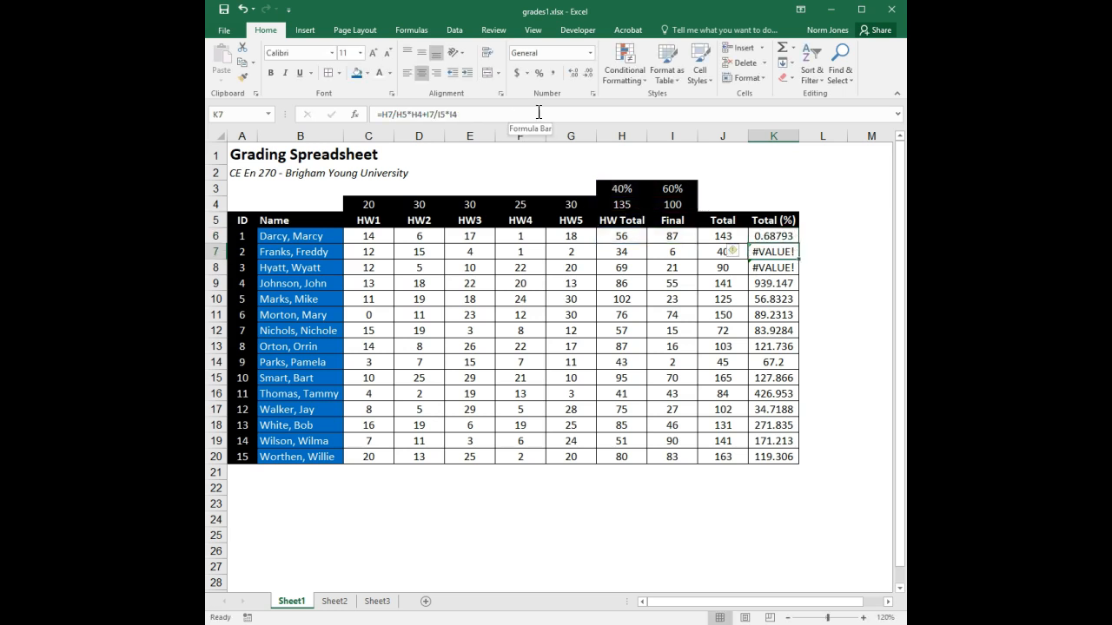
AutoFill the K6 formula with absolute references down to row 20 and check the copied formulas from K7 to K13.
left_click(785, 233)
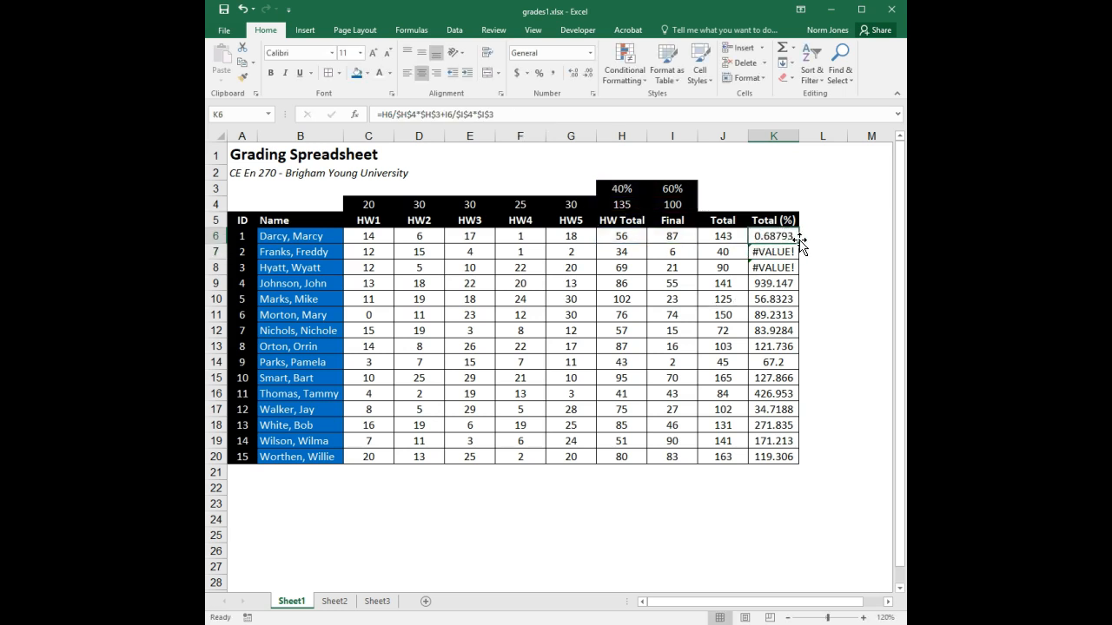
double_click(798, 245)
left_click(776, 251)
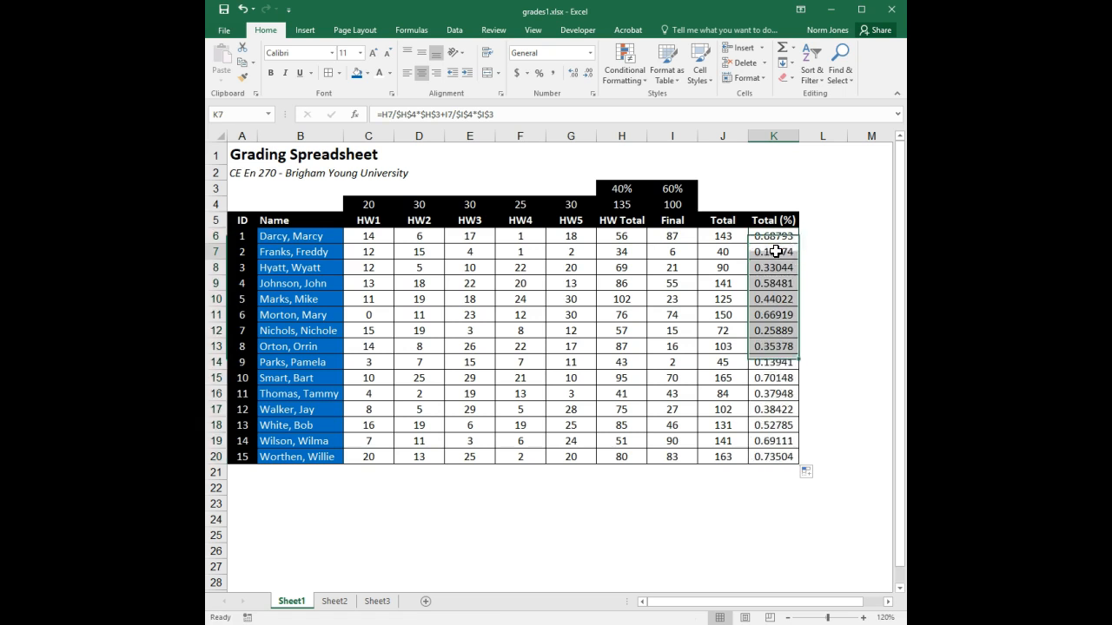
key("Down")
key("Down")
key("Down")
key("Down")
key("Down")
key("Down")
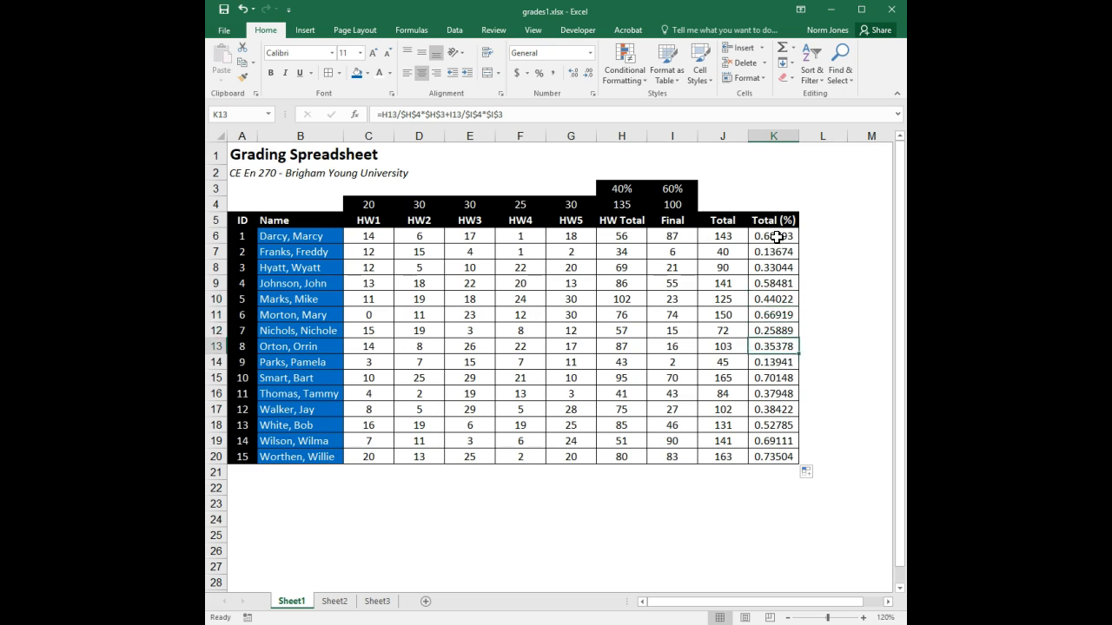
Format the Total (%) values in K6:K20 as percentages with one decimal place.
left_click(775, 237)
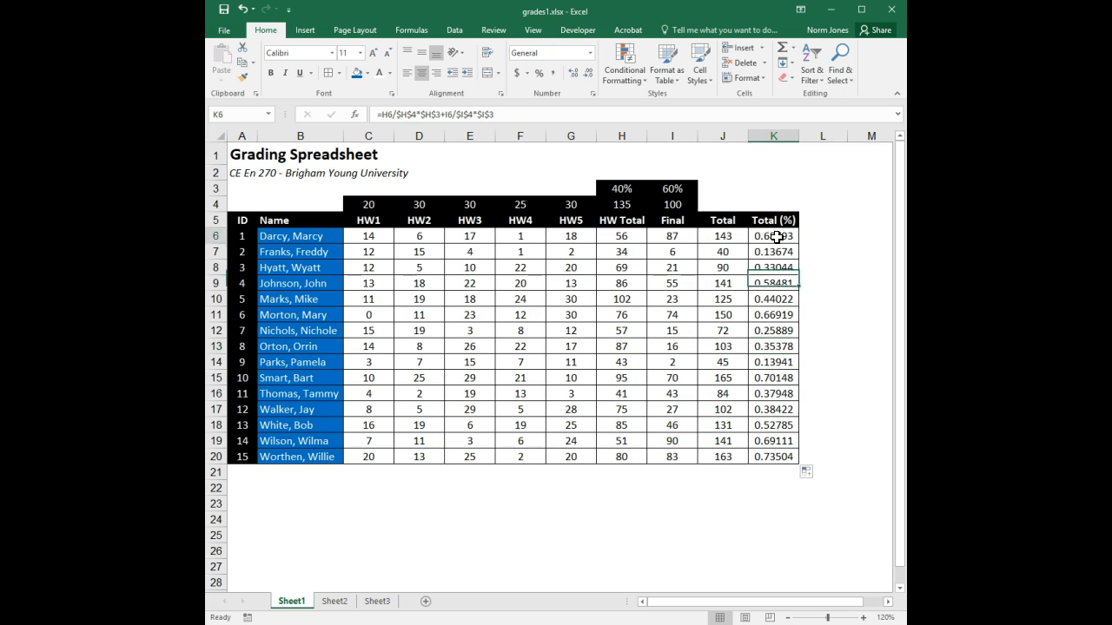
left_click(776, 458, "shift")
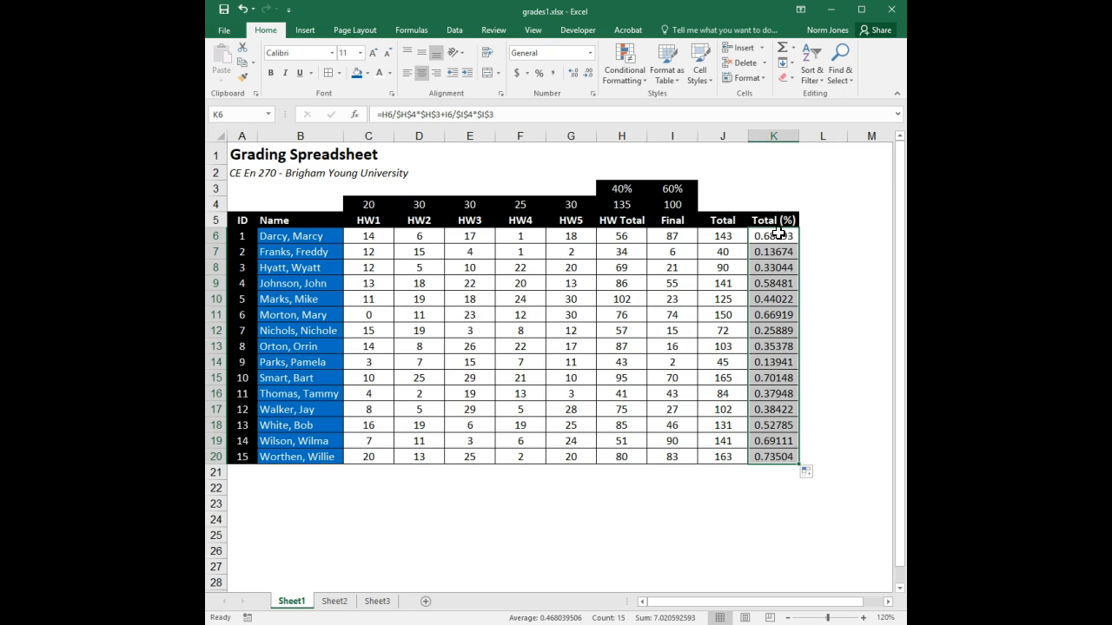
left_click(538, 74)
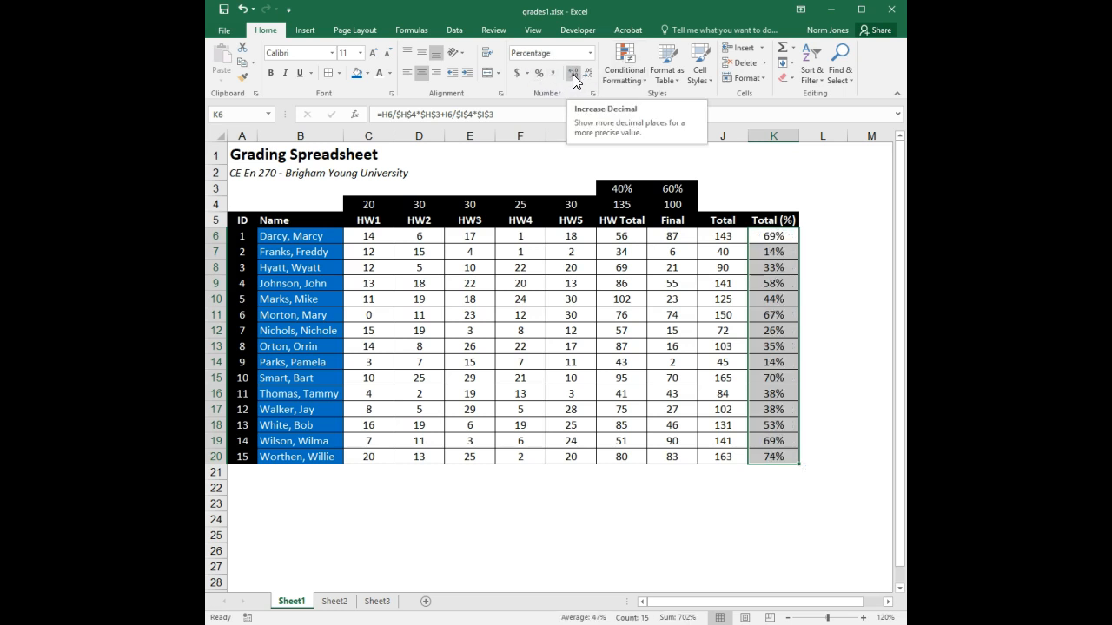
left_click(573, 74)
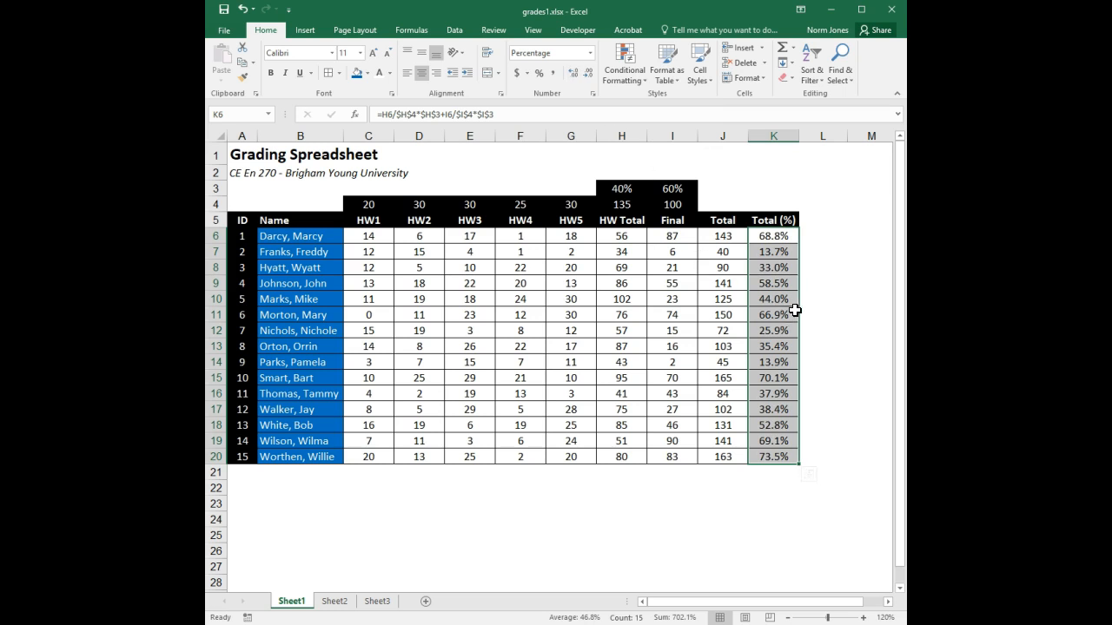
left_click(835, 316)
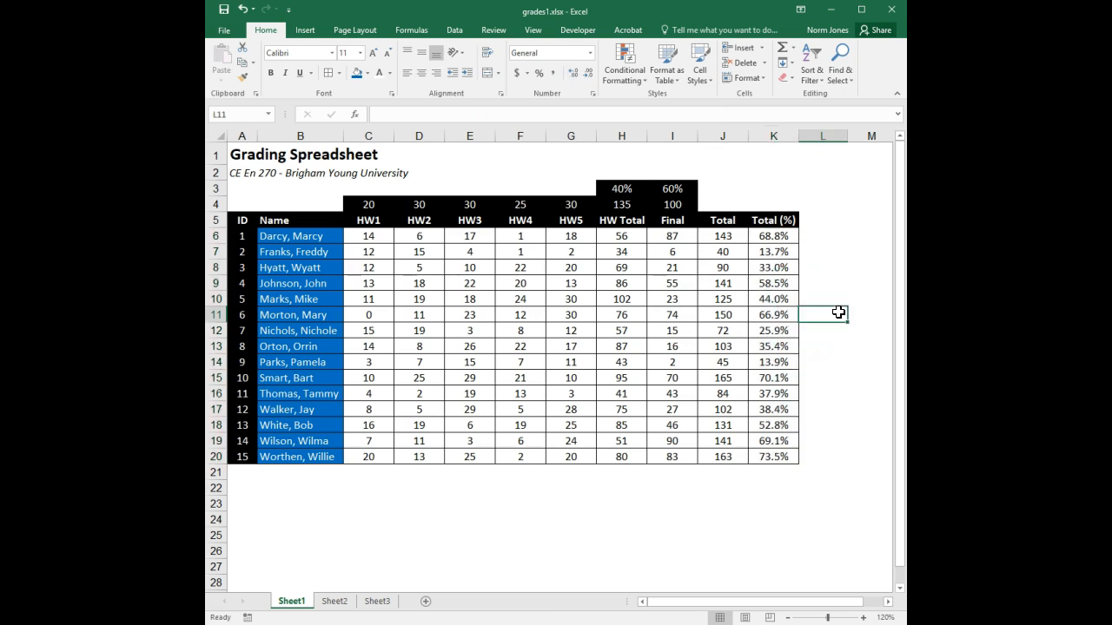
left_click(838, 246)
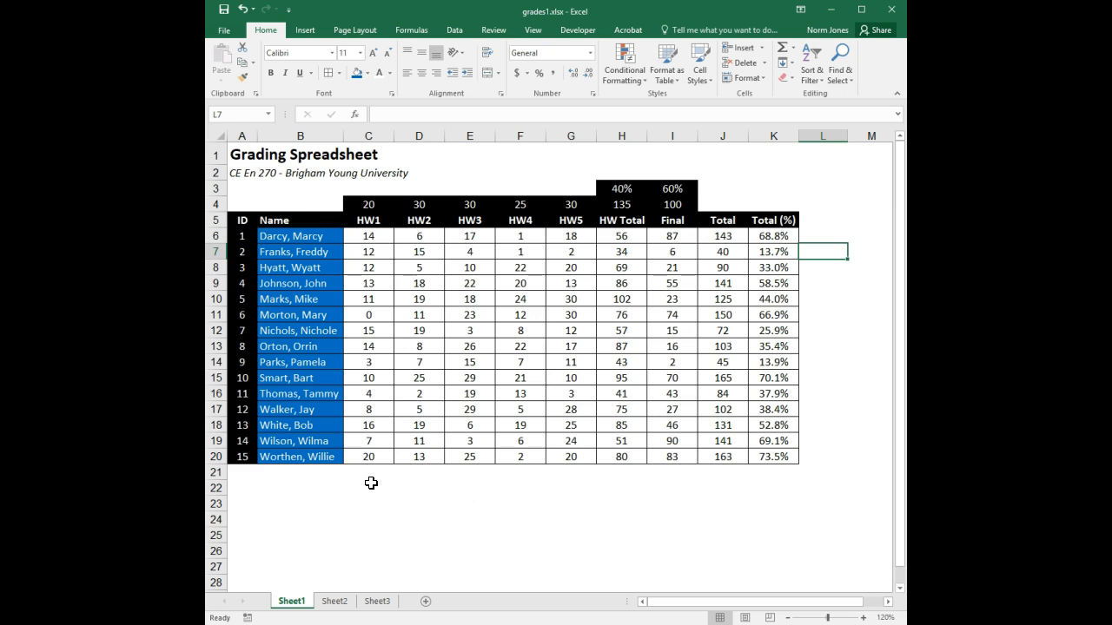
left_click_drag(369, 485, 773, 516)
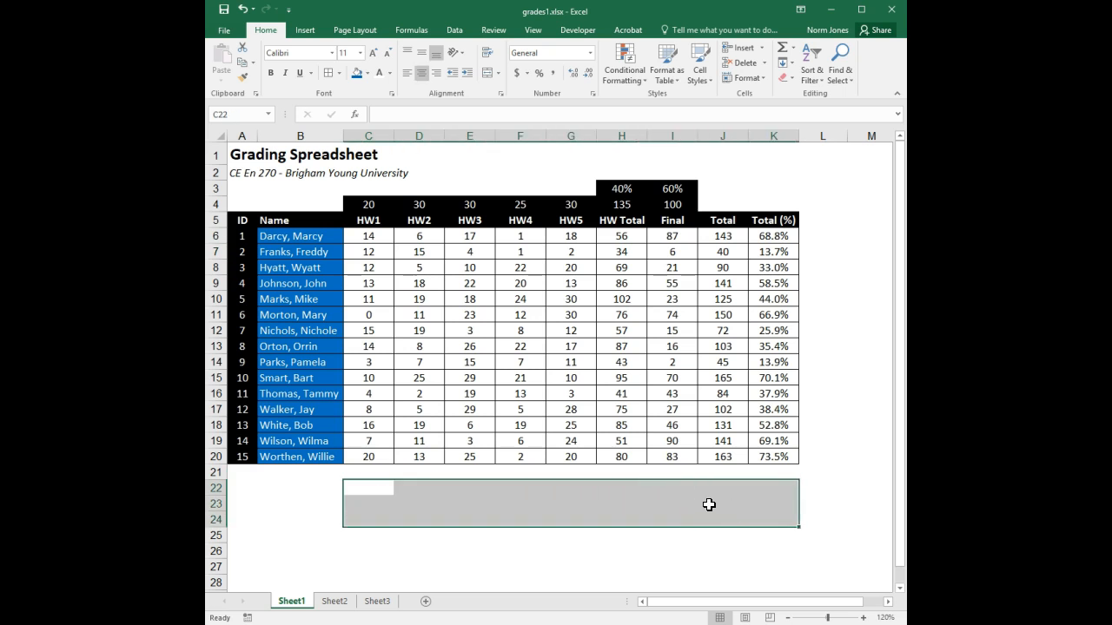
left_click(708, 505)
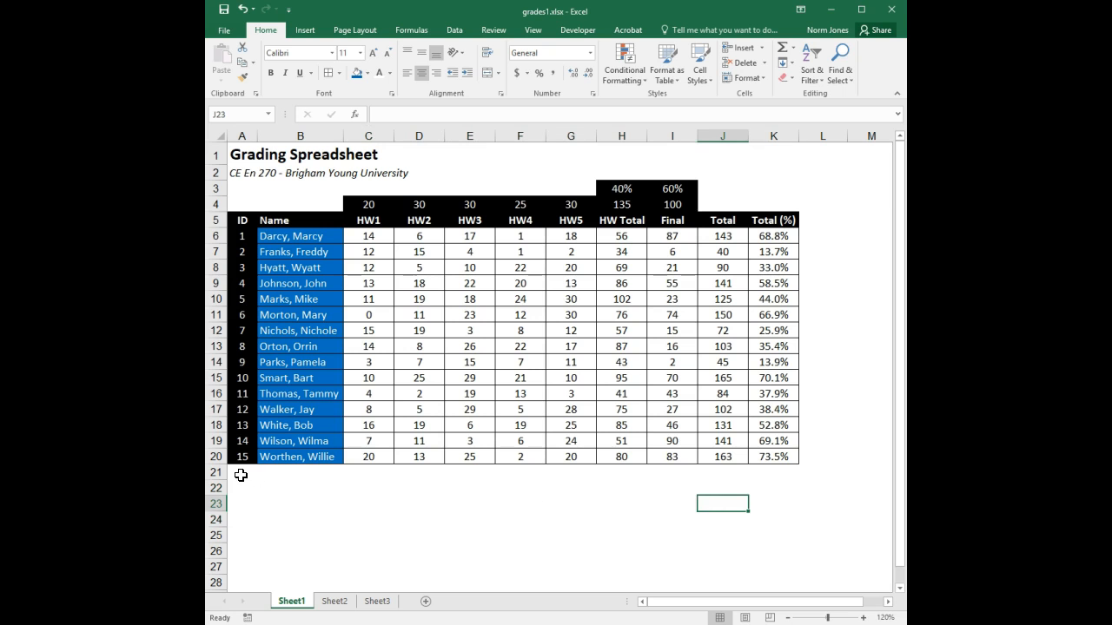
Enter the labels min:, mean: and max: in B22:B24 and right-align them.
left_click(328, 487)
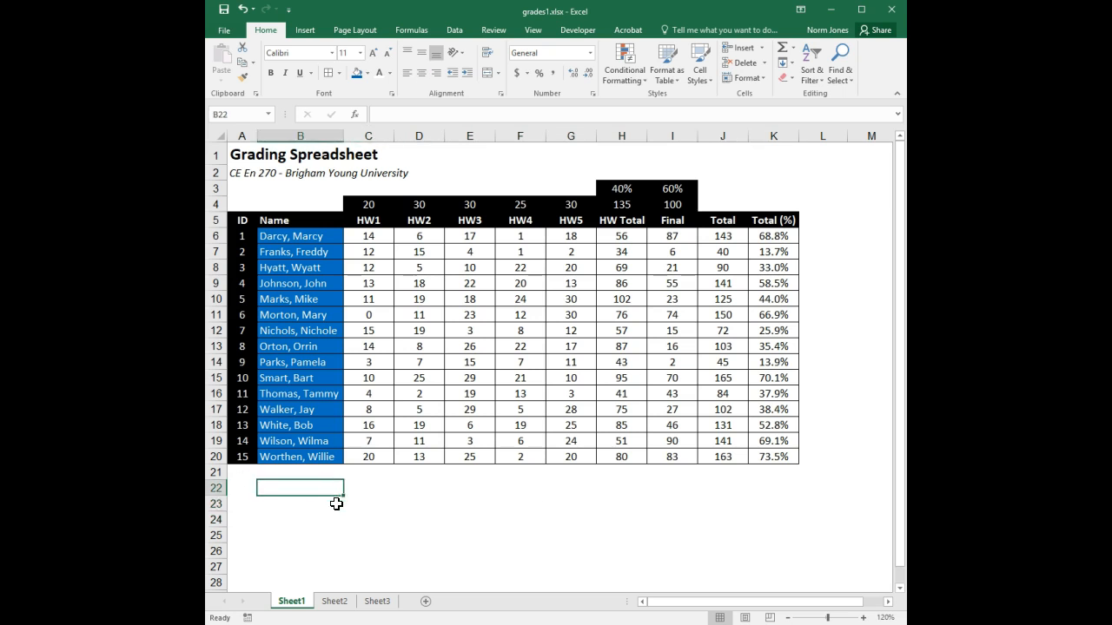
type("min:")
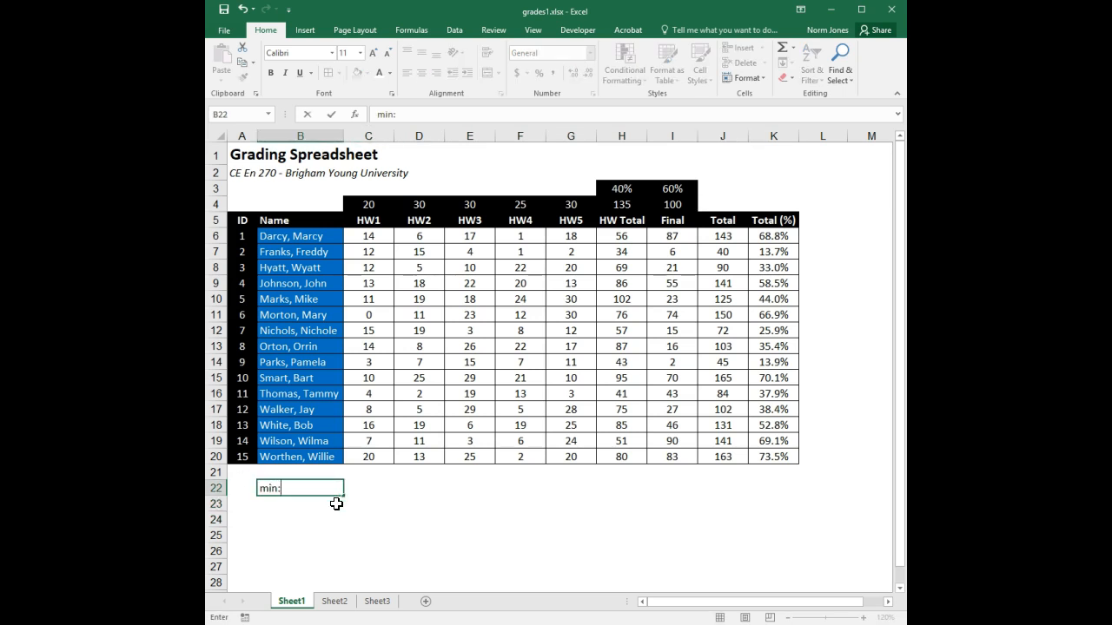
key("Return")
type("mean:")
key("Return")
type("max:")
key("Return")
left_click_drag(329, 489, 325, 521)
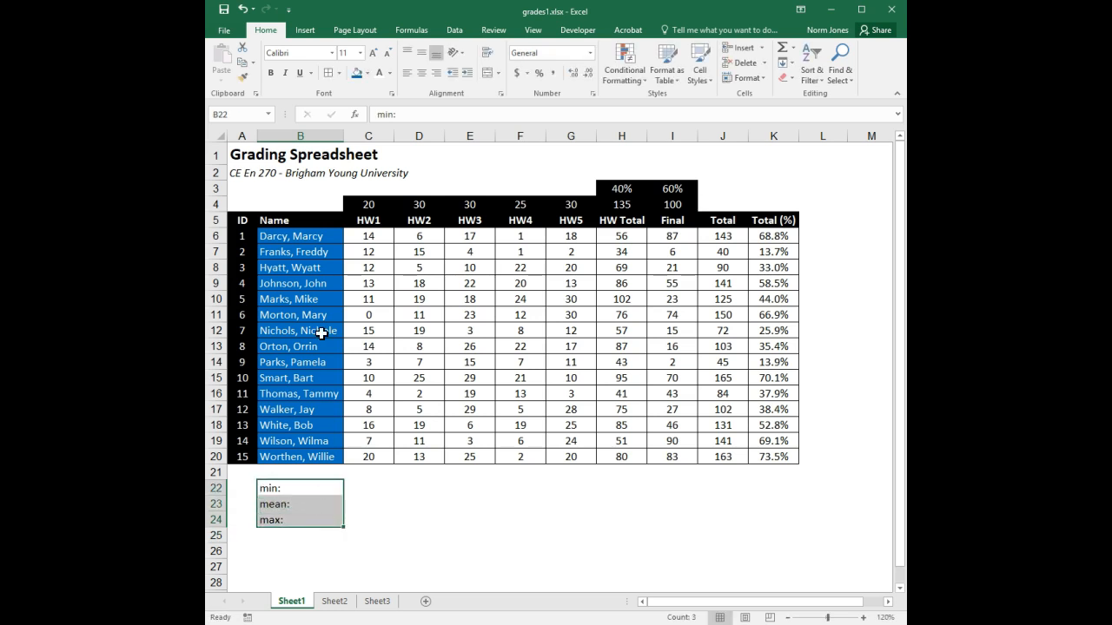
left_click(439, 74)
Calculate the minimum HW1 score in C22 with the formula =min(C6:C20).
left_click(371, 489)
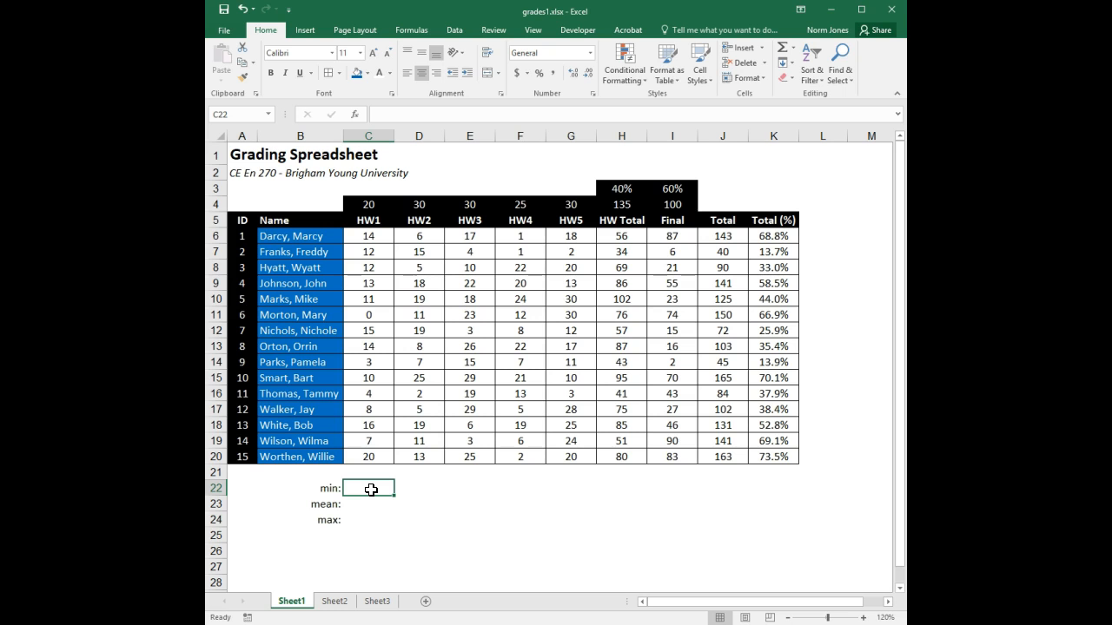
type("=")
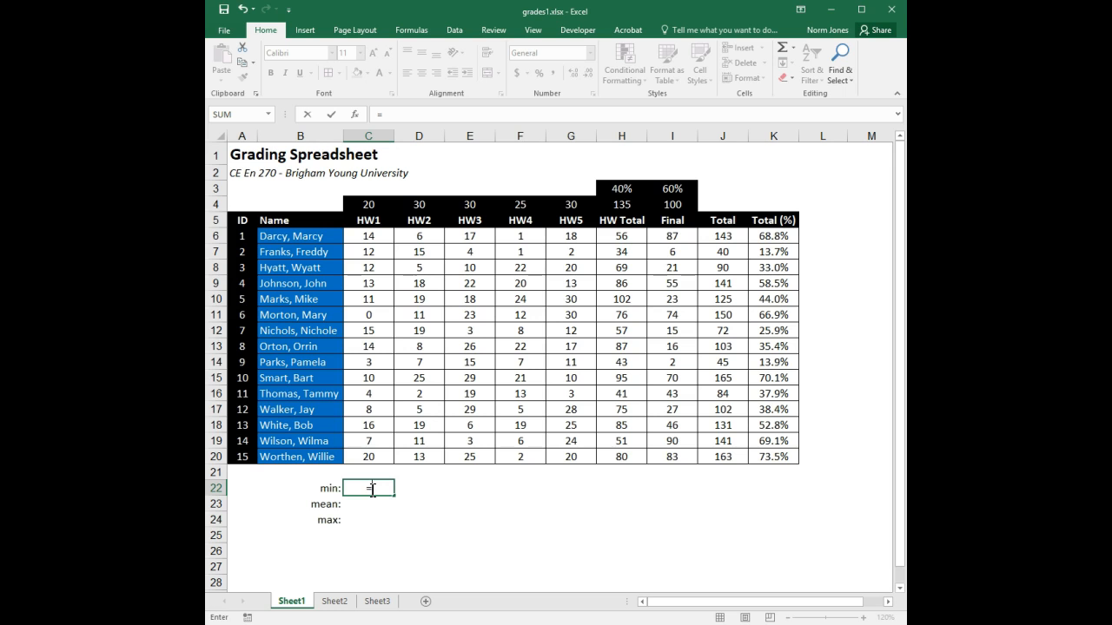
type("min(")
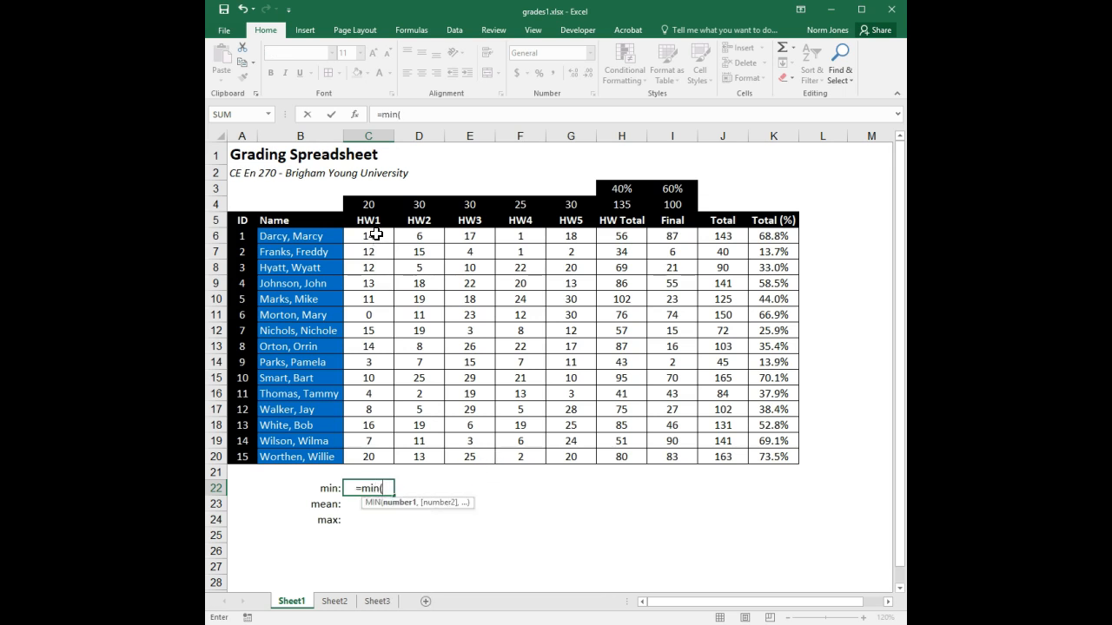
left_click_drag(375, 233, 384, 455)
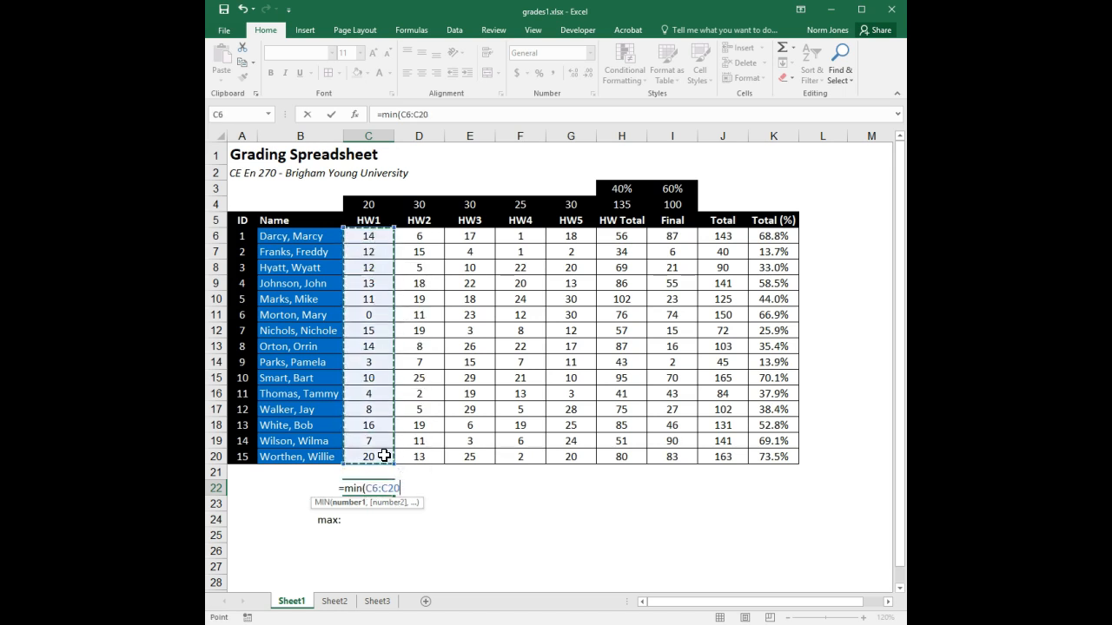
type(")")
key("Return")
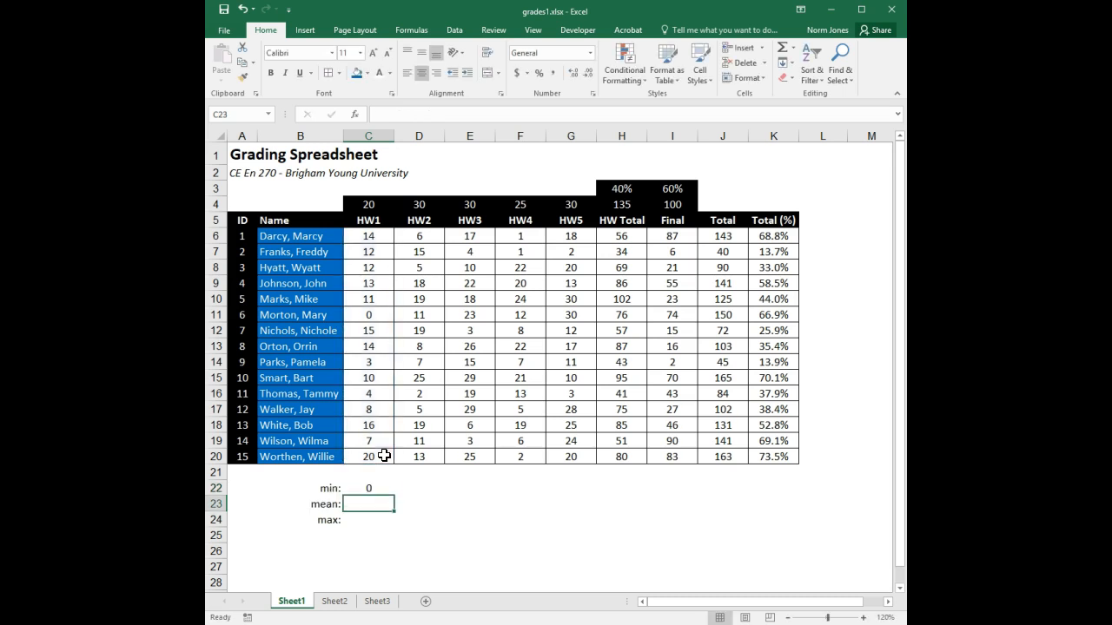
Calculate the mean HW1 score in C23 with an AVERAGE formula over C6:C20.
type("=")
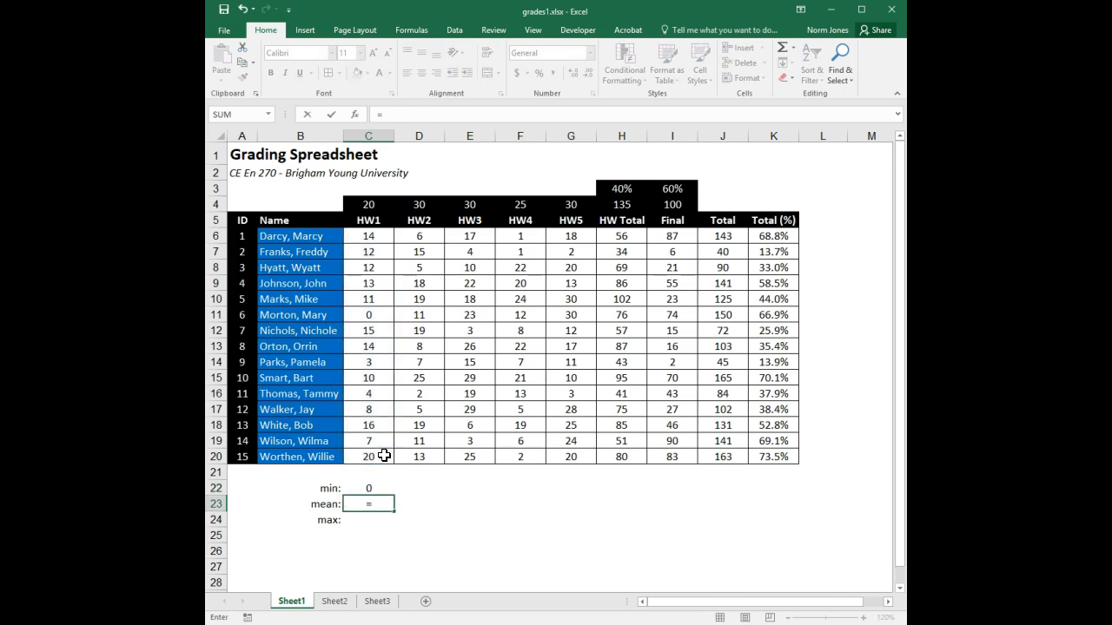
type("average(")
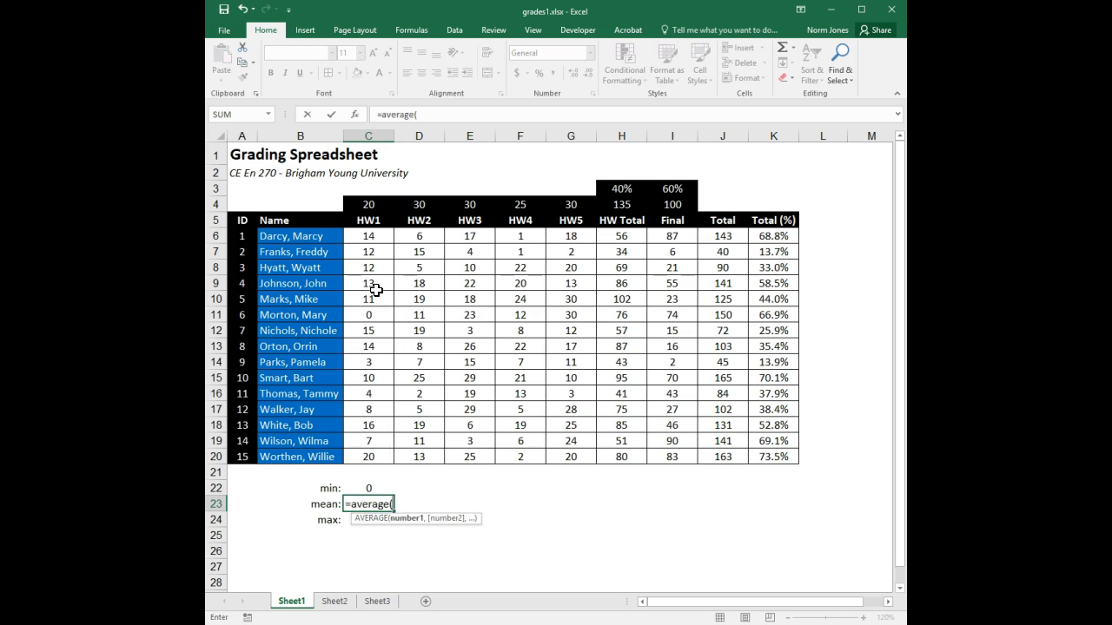
left_click_drag(371, 234, 375, 460)
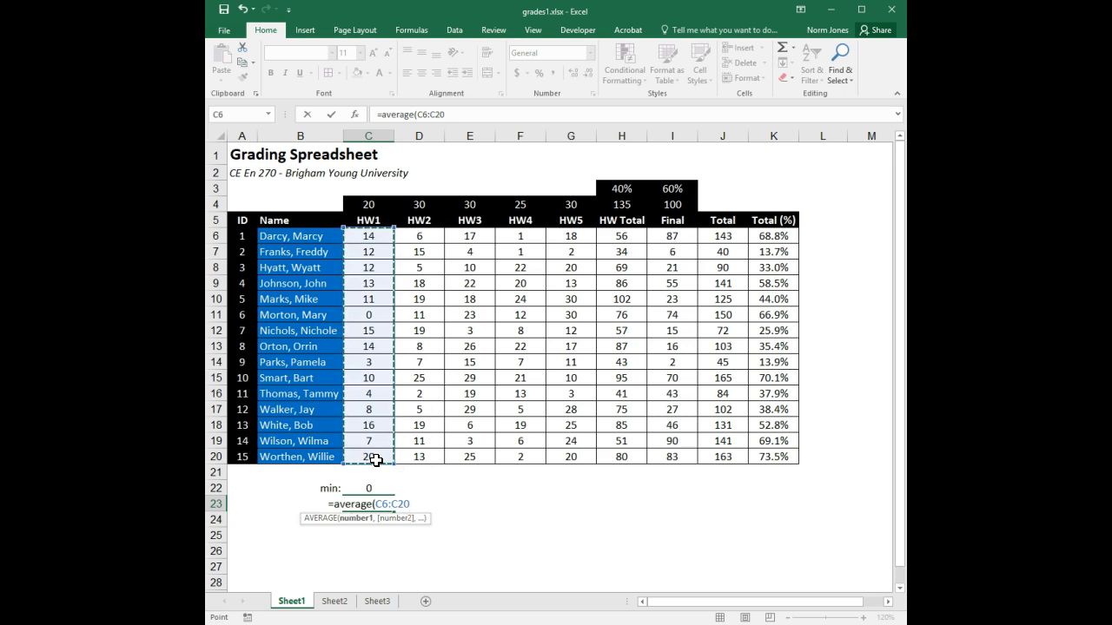
key("Return")
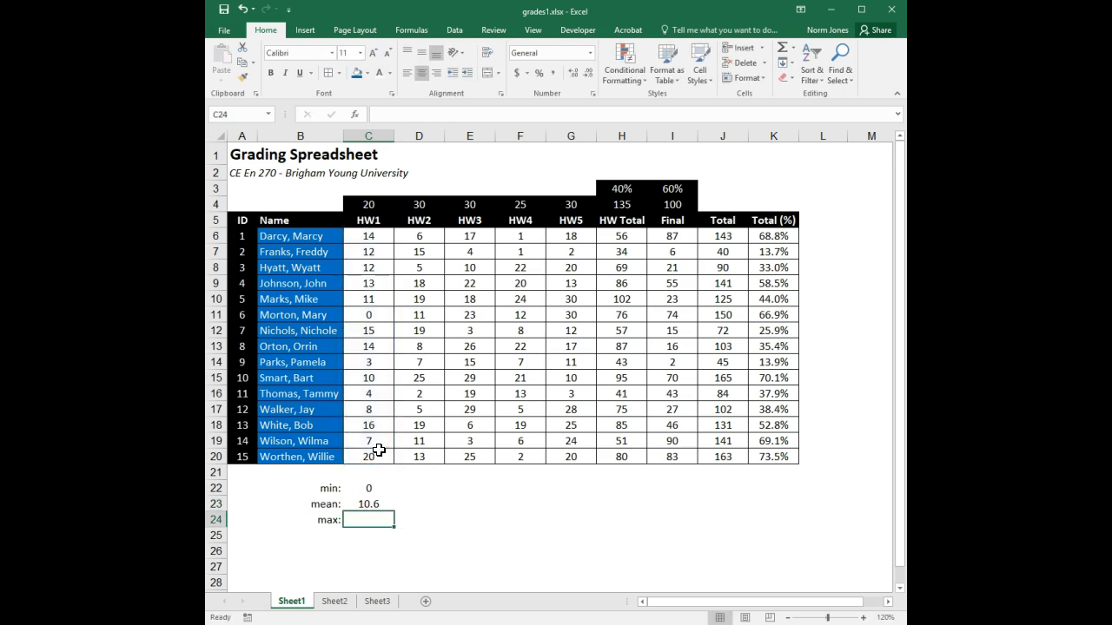
Calculate the maximum HW1 score in C24 with a MAX formula over C6:C20.
type("=max(")
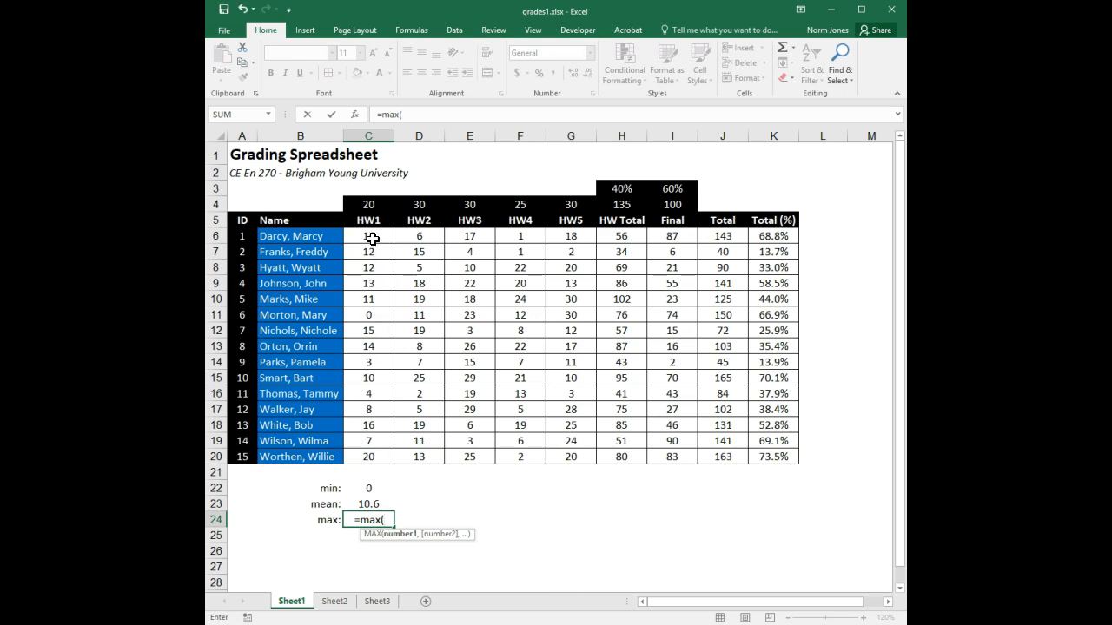
left_click_drag(369, 236, 387, 458)
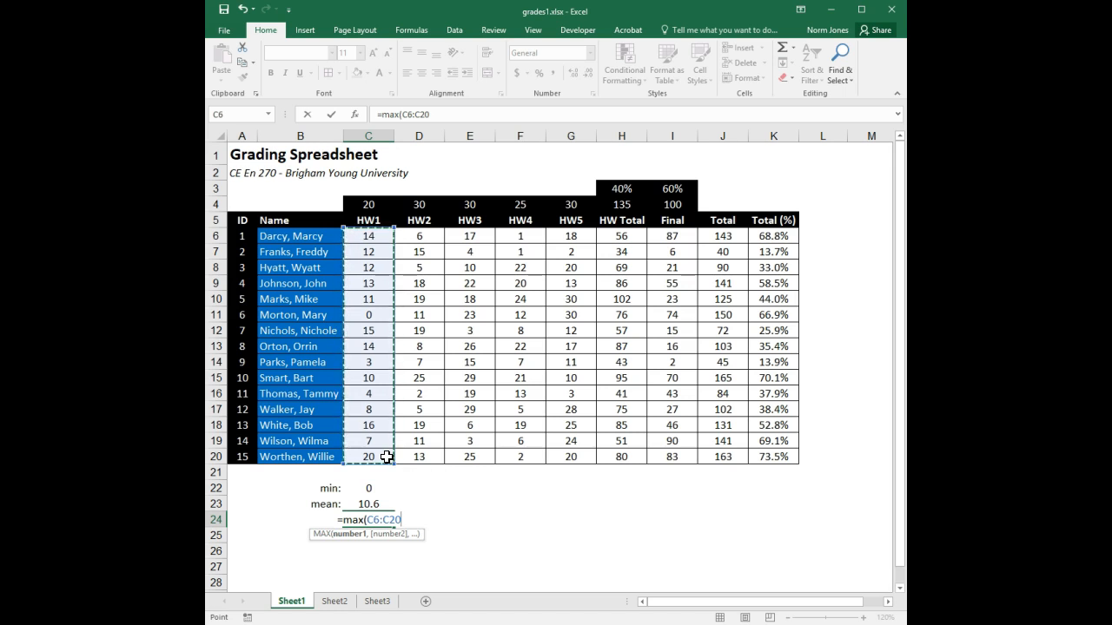
key("Return")
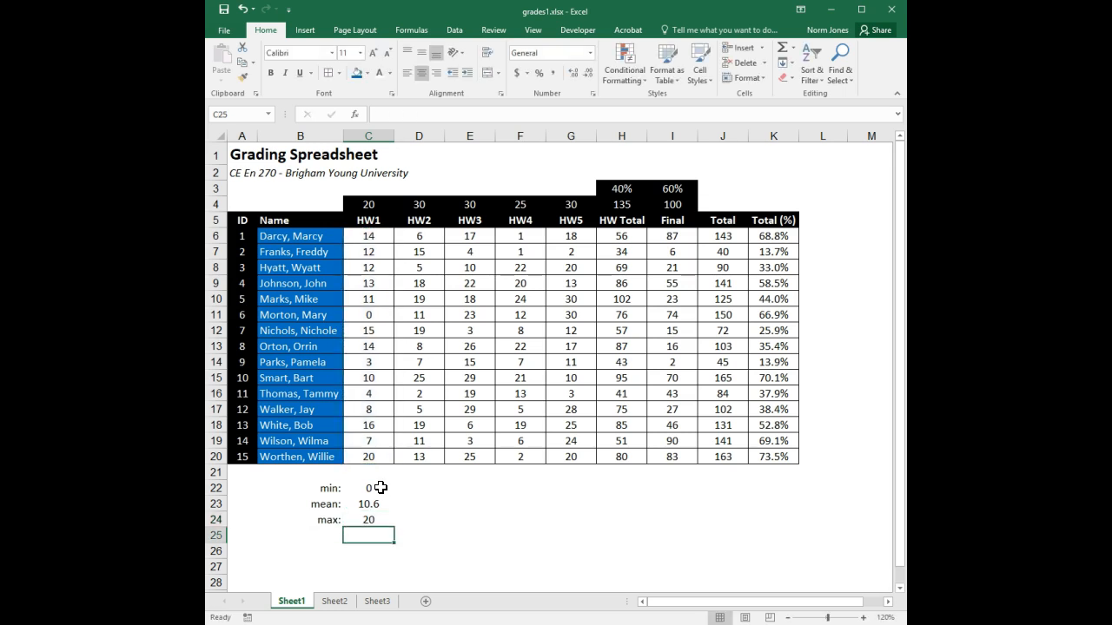
AutoFill the min, mean and max formulas in C22:C24 across to column K.
left_click_drag(380, 488, 380, 516)
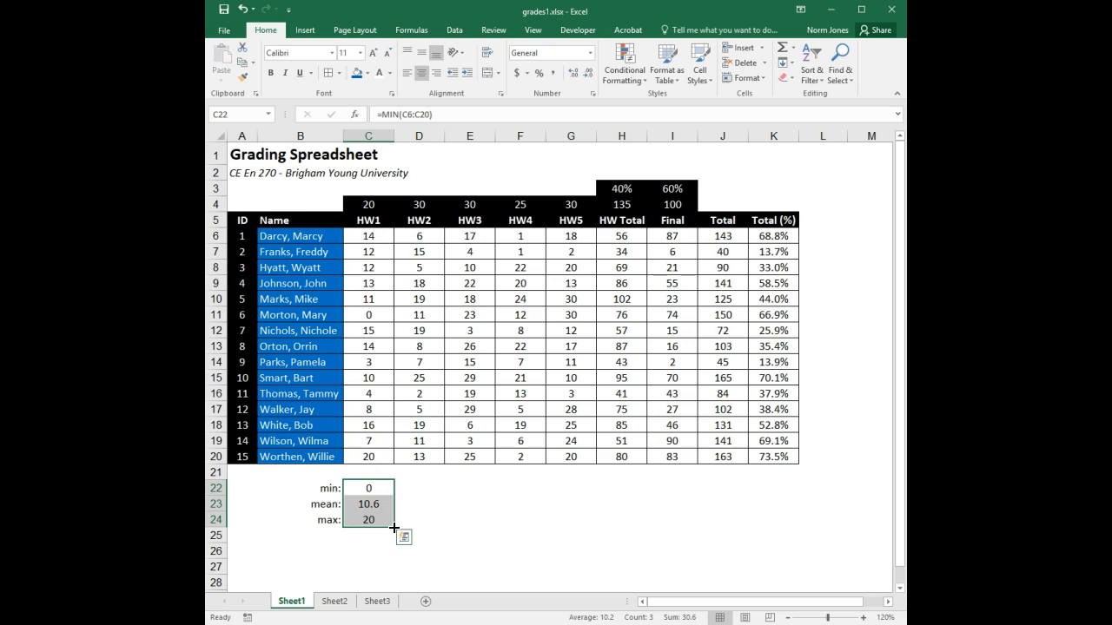
left_click_drag(394, 525, 807, 524)
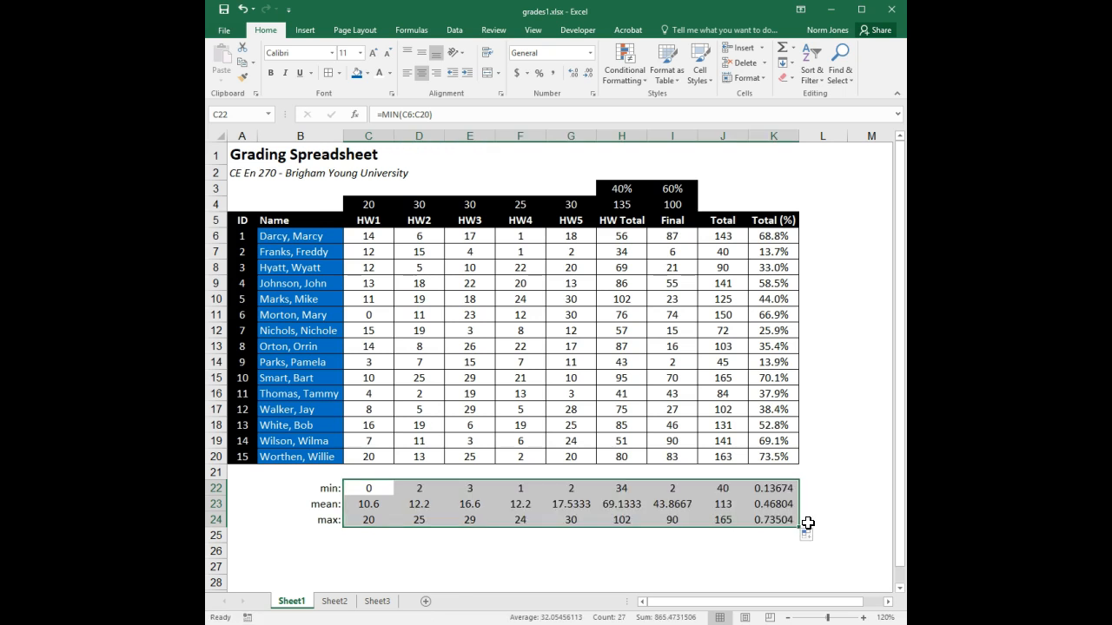
left_click(822, 480)
Format the summary statistics in C22:J24 to show one decimal place.
left_click_drag(368, 488, 720, 518)
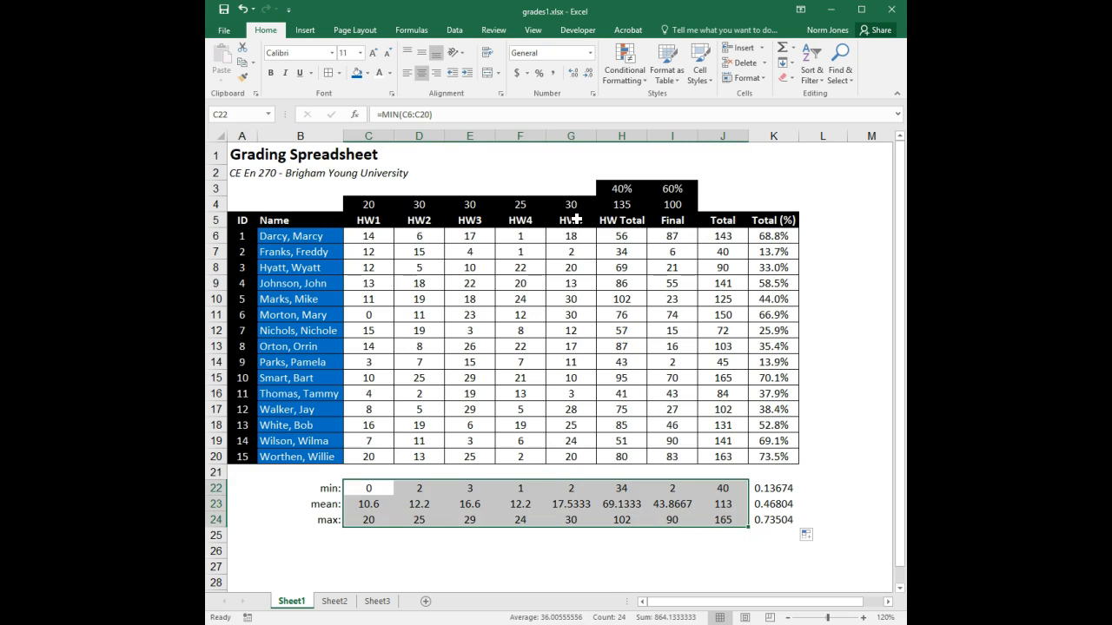
left_click(590, 69)
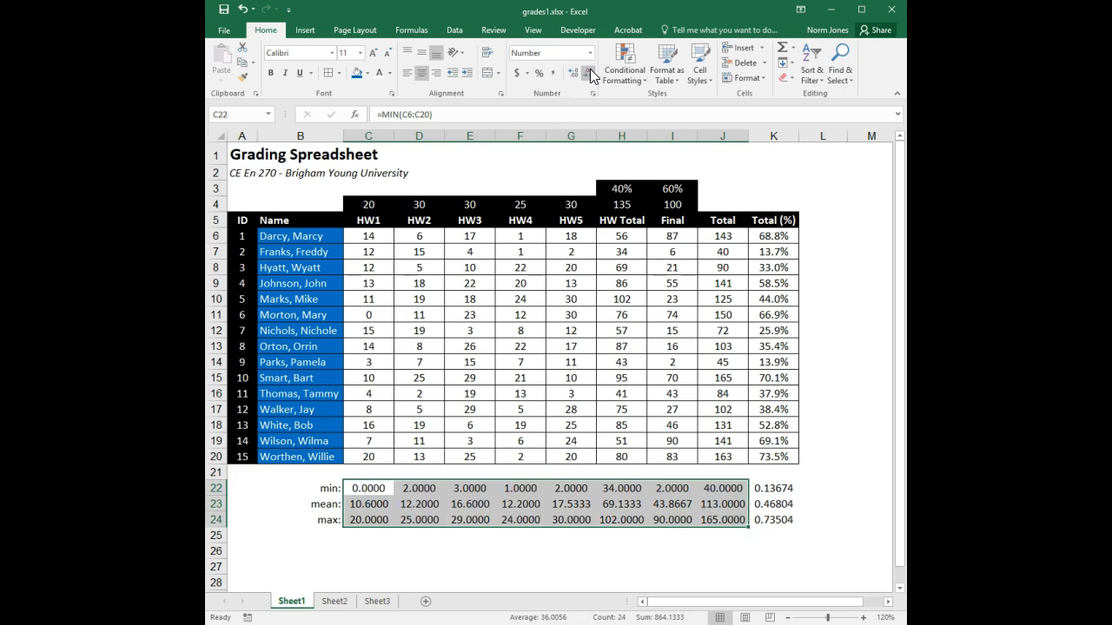
left_click(573, 74)
left_click(574, 77)
left_click(588, 72)
left_click(588, 71)
left_click(589, 71)
left_click(589, 71)
left_click(589, 71)
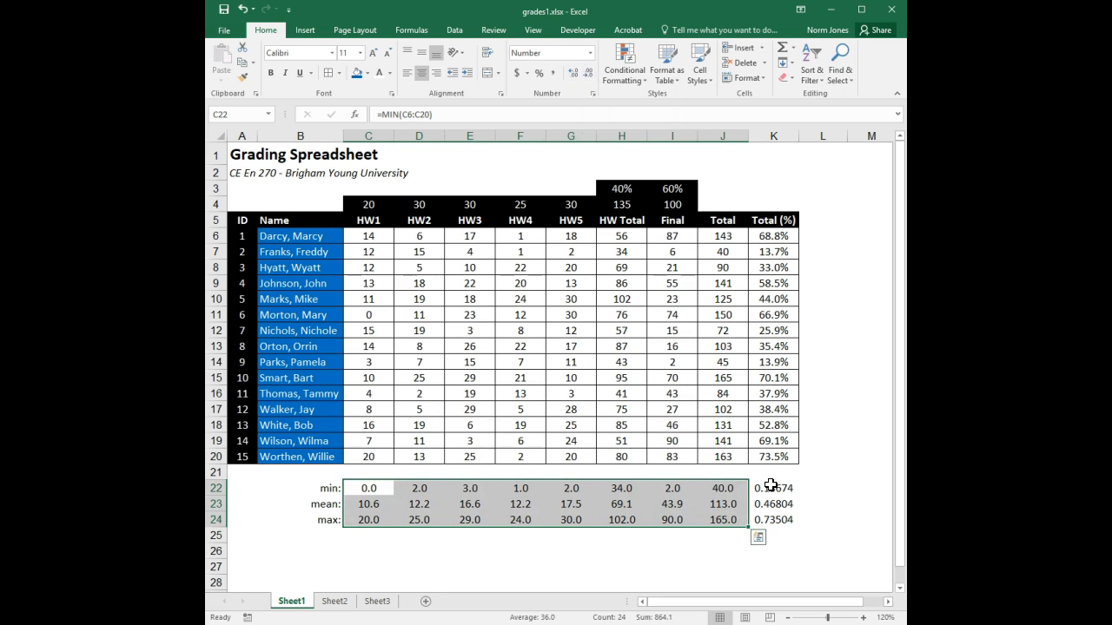
Format the Total (%) statistics in K22:K24 as percentages with one decimal place.
left_click_drag(772, 488, 775, 526)
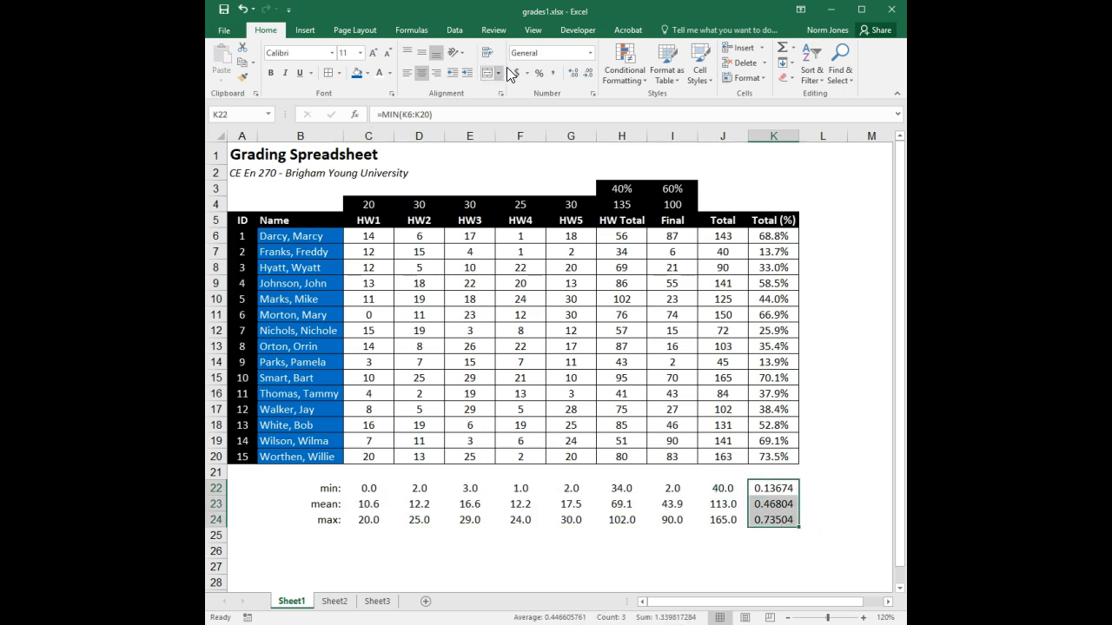
left_click(540, 73)
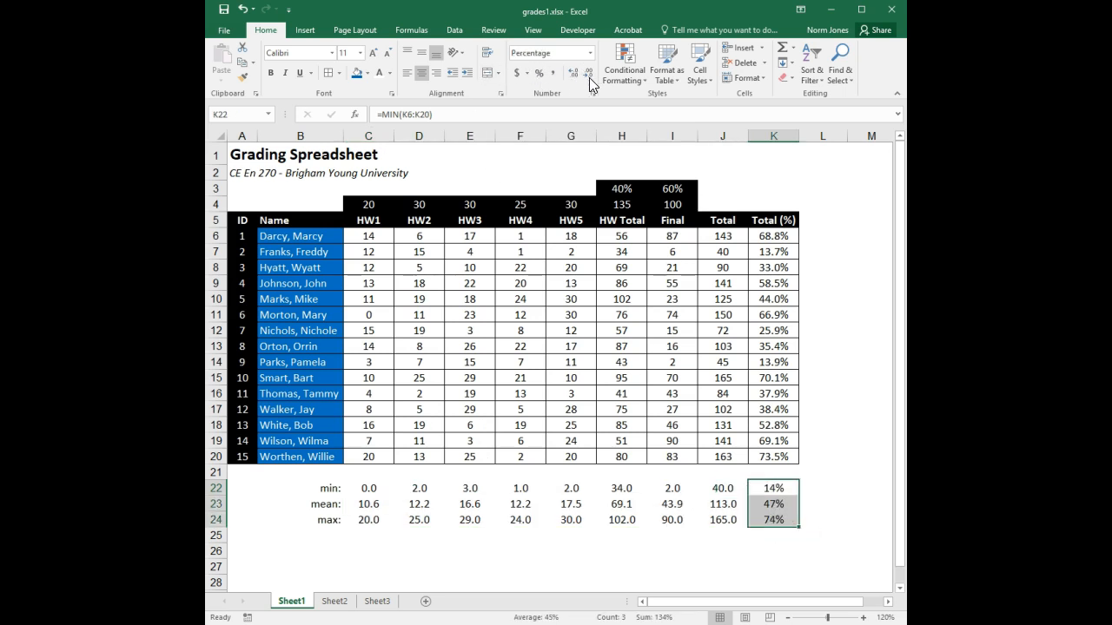
left_click(575, 74)
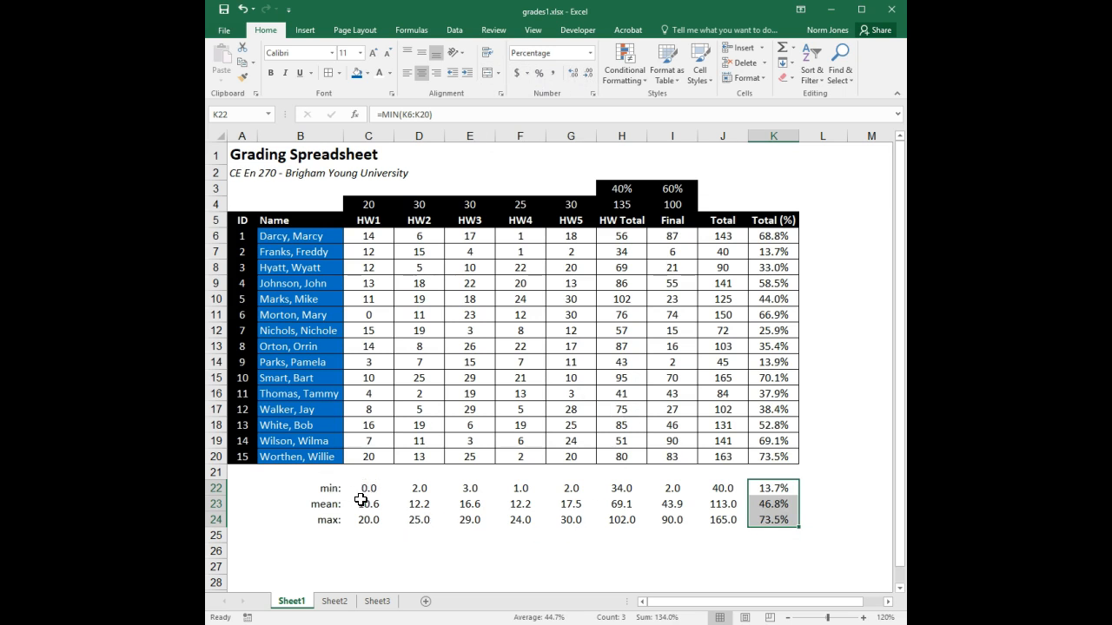
Add borders around all cells of the statistics block C22:K24 and give it a tan fill.
left_click_drag(367, 488, 760, 516)
left_click(329, 73)
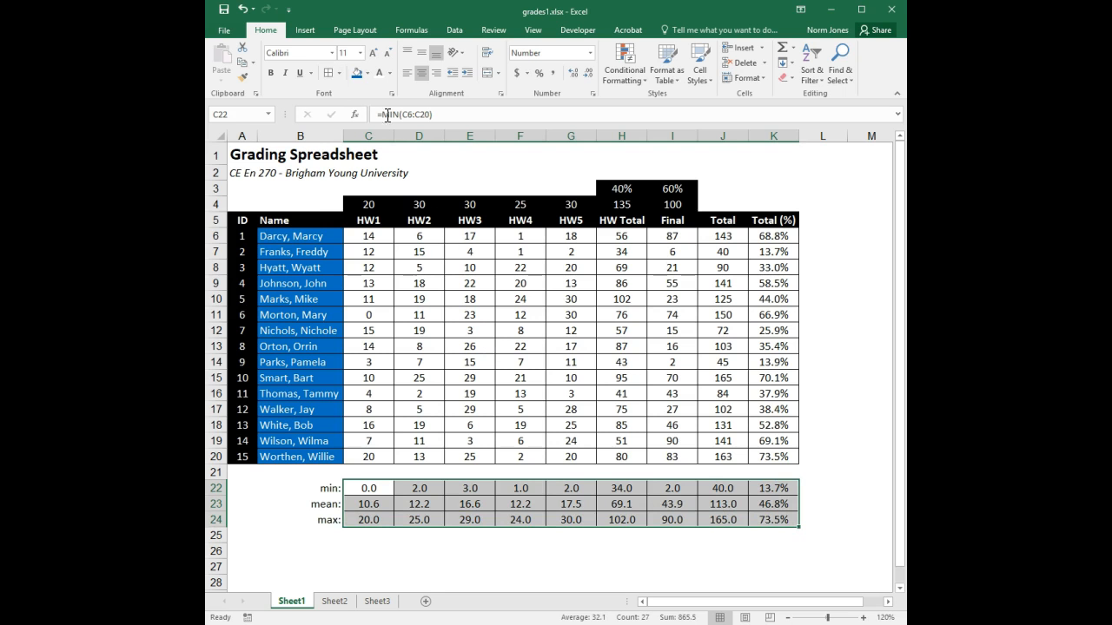
left_click(368, 73)
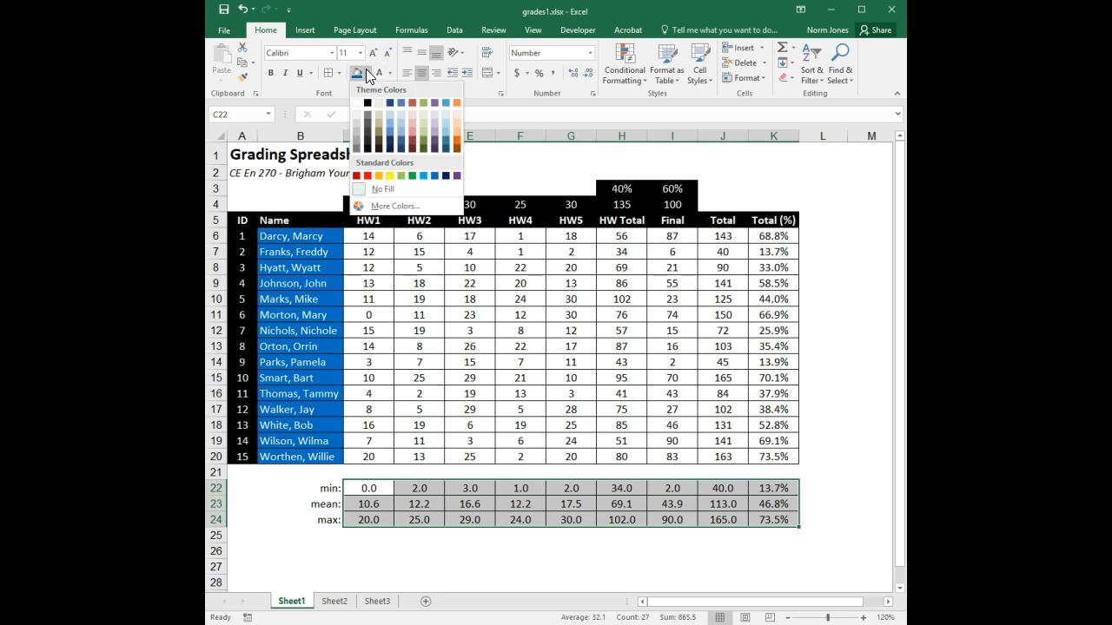
left_click(378, 117)
Give the min, mean and max labels in B22:B24 a black fill and white font.
left_click_drag(330, 488, 328, 519)
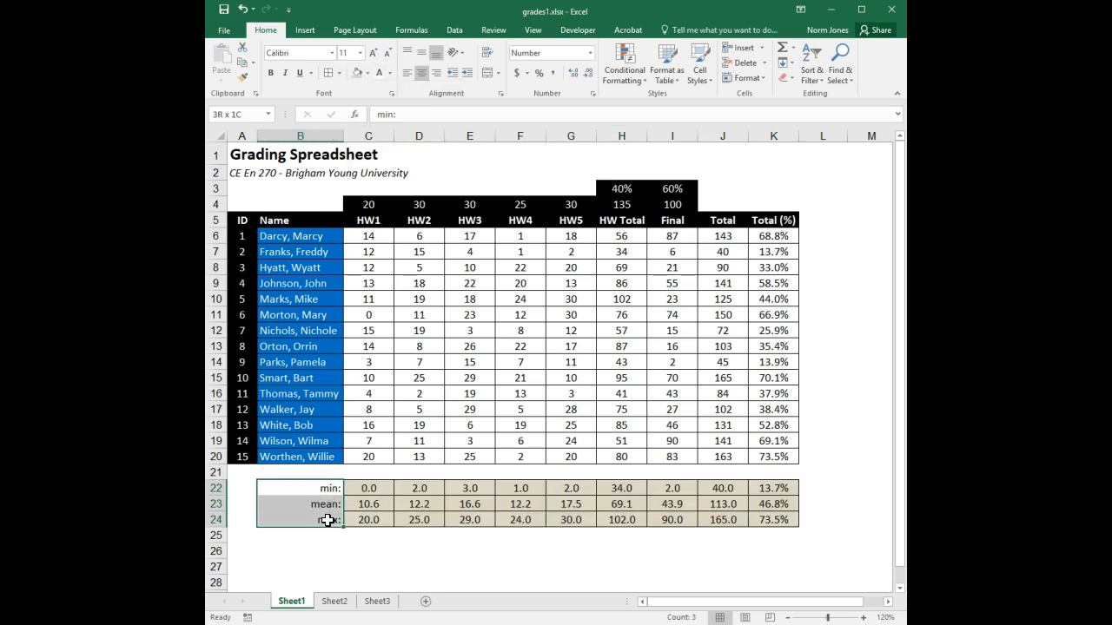
left_click(368, 74)
left_click(367, 103)
left_click(380, 74)
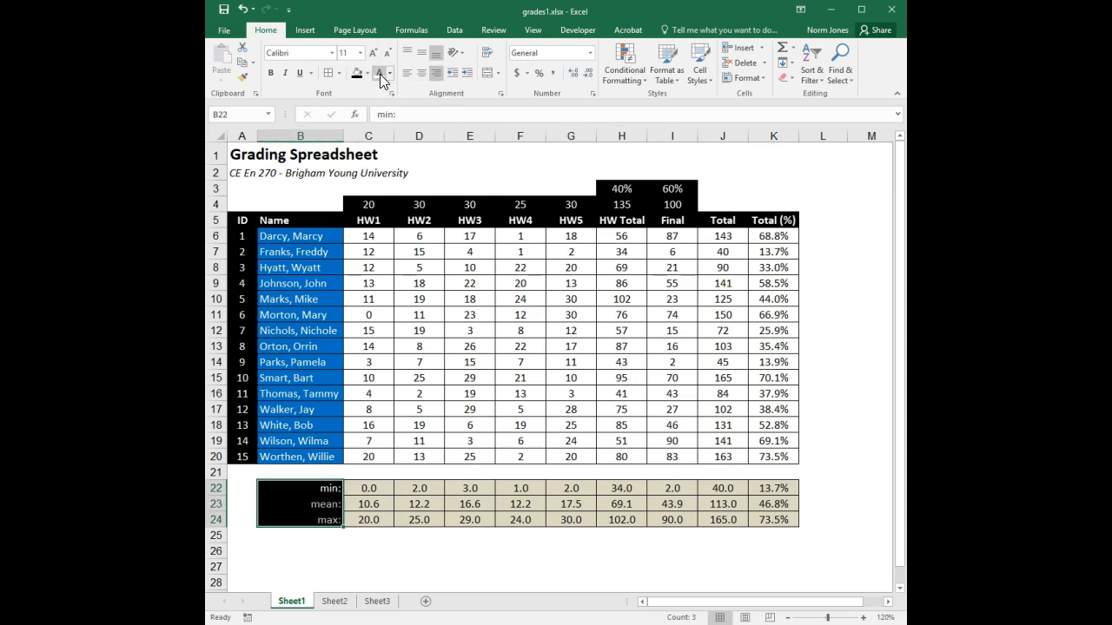
left_click(425, 553)
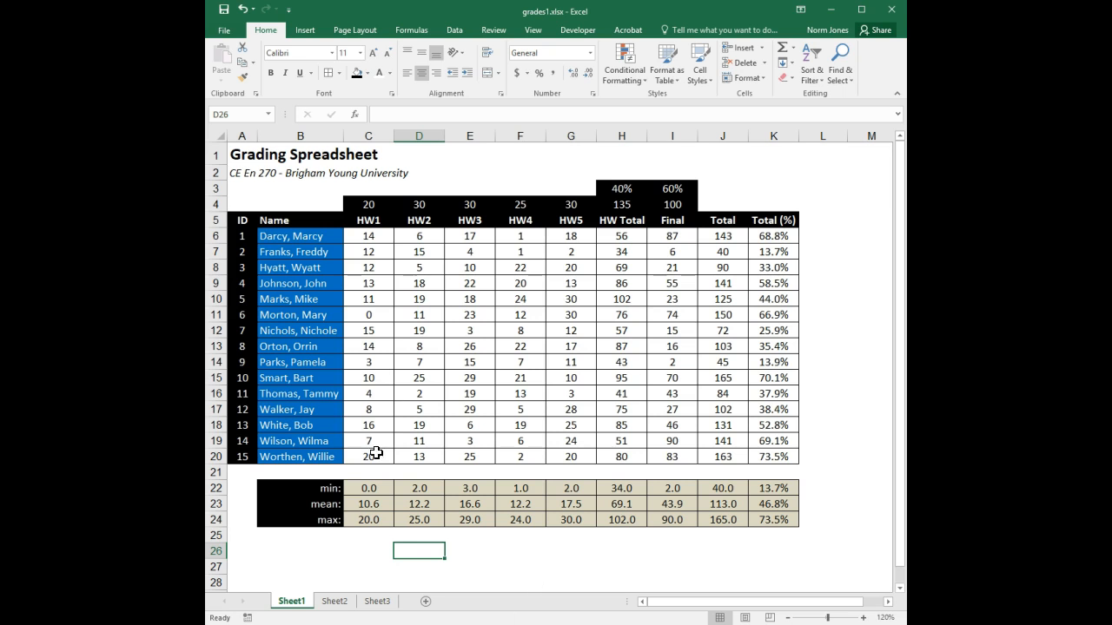
Compare the HW1 minimum in C22 with the score in C11, and the maximum in C24 with the score in C20.
left_click(385, 494)
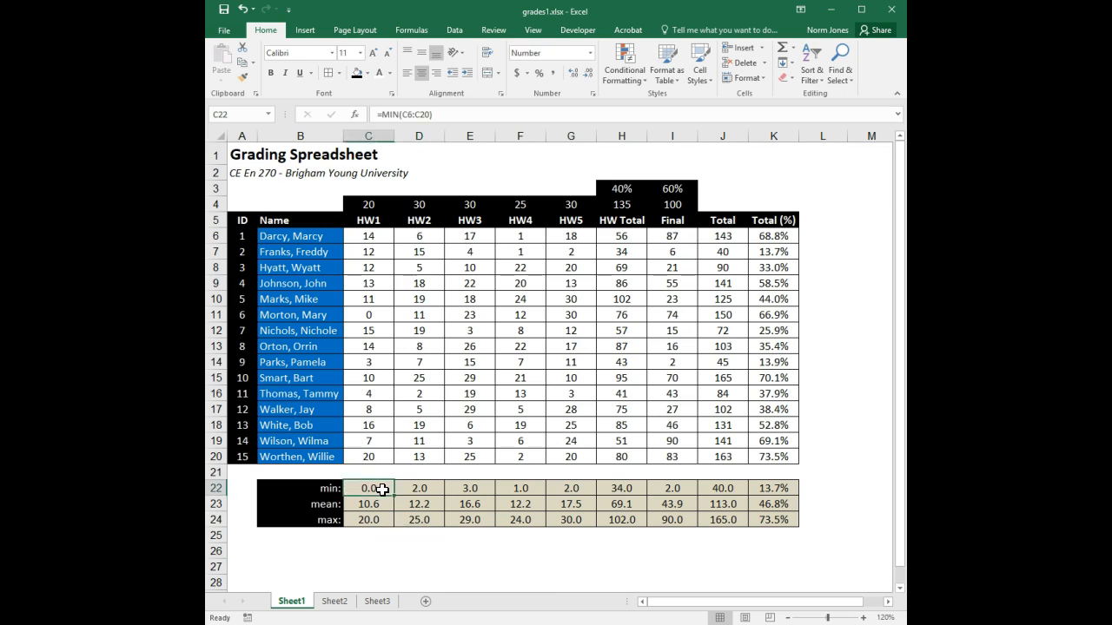
left_click(374, 313)
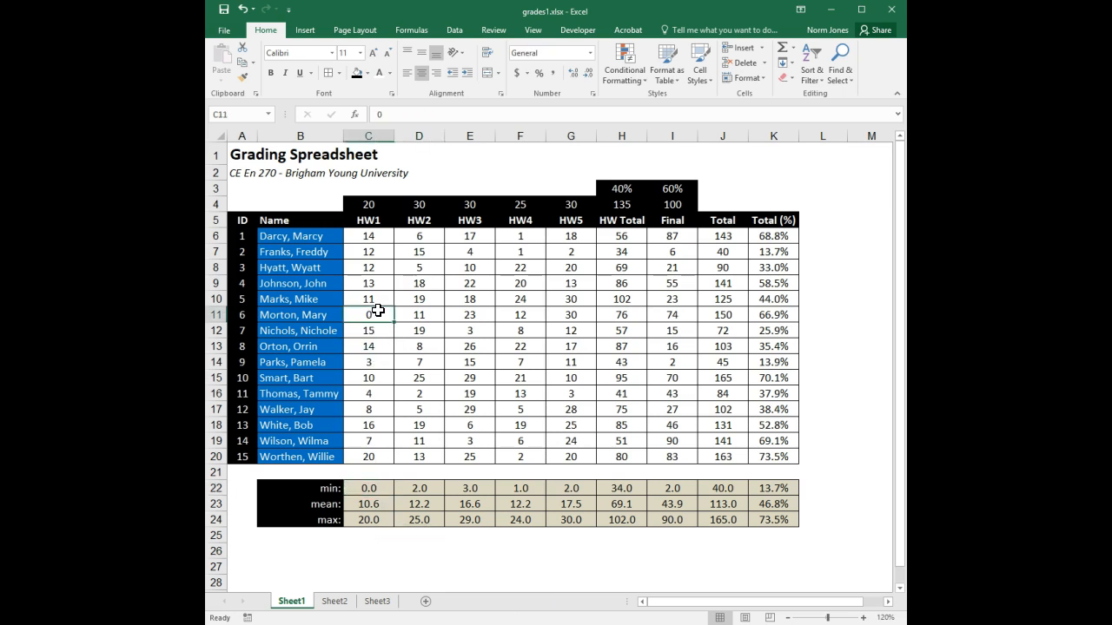
left_click(368, 520)
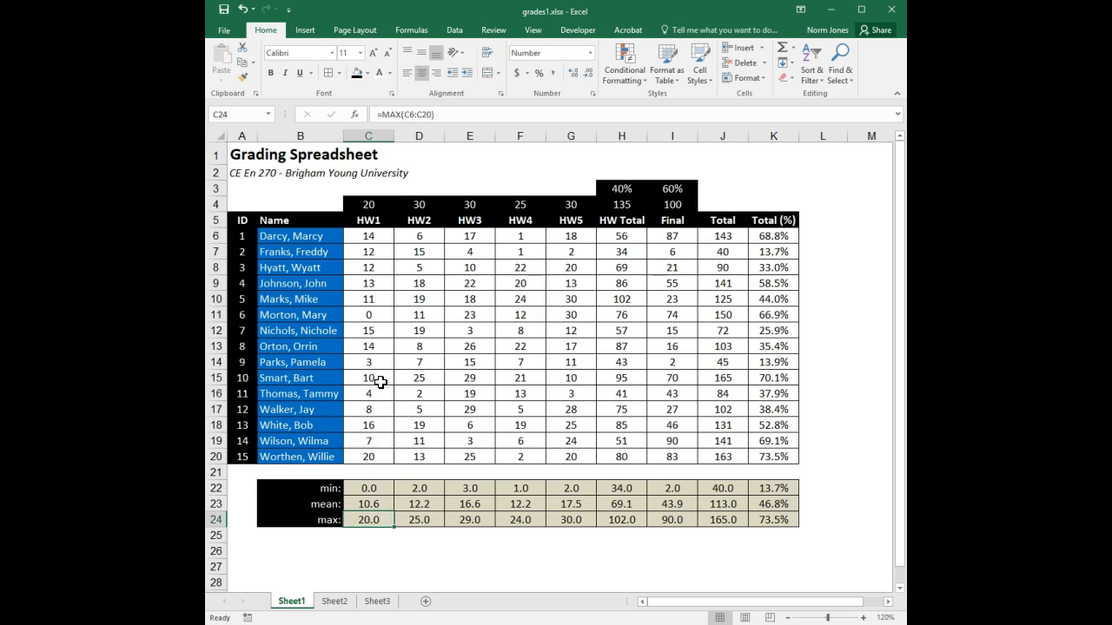
left_click(382, 462)
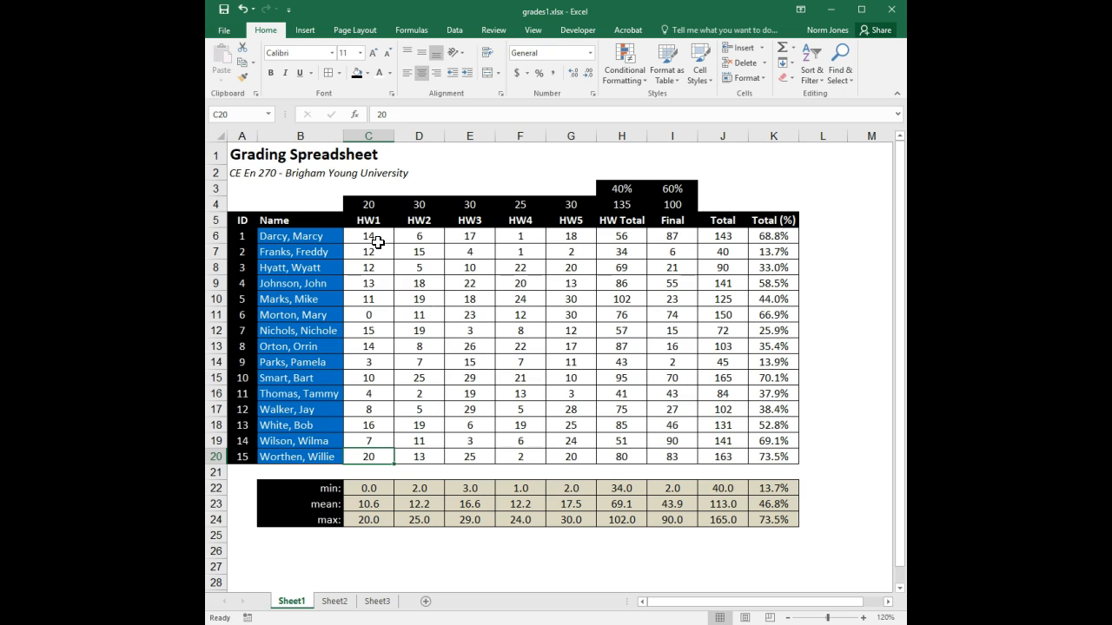
Highlight HW1 scores in C6:C20 equal to the minimum in =C$22 with Light Red Fill with Dark Red Text.
left_click_drag(379, 236, 386, 456)
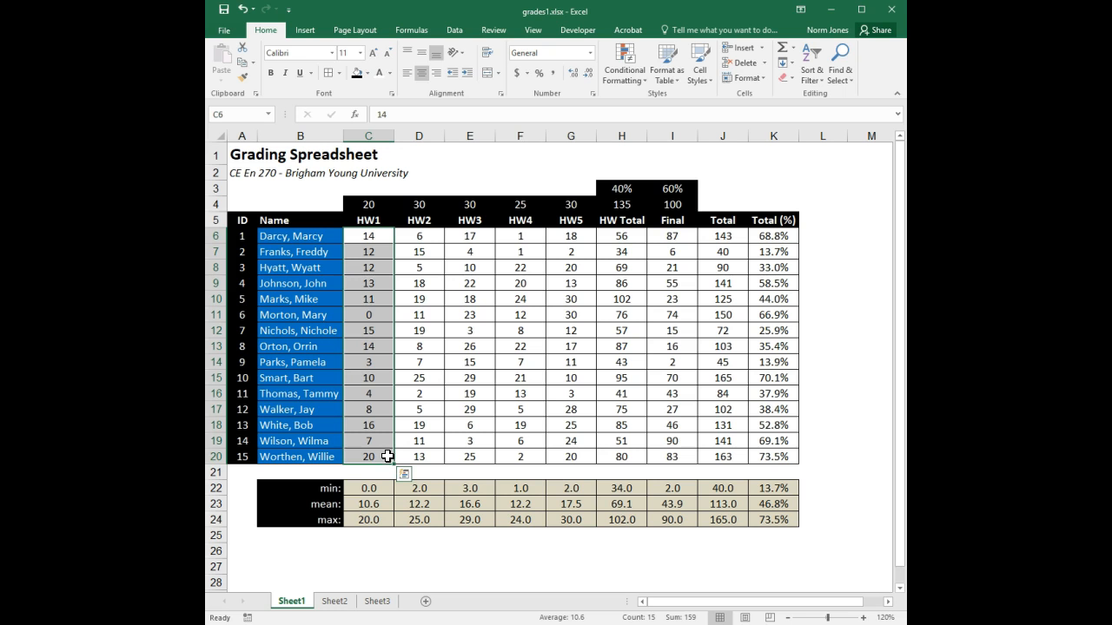
left_click(638, 75)
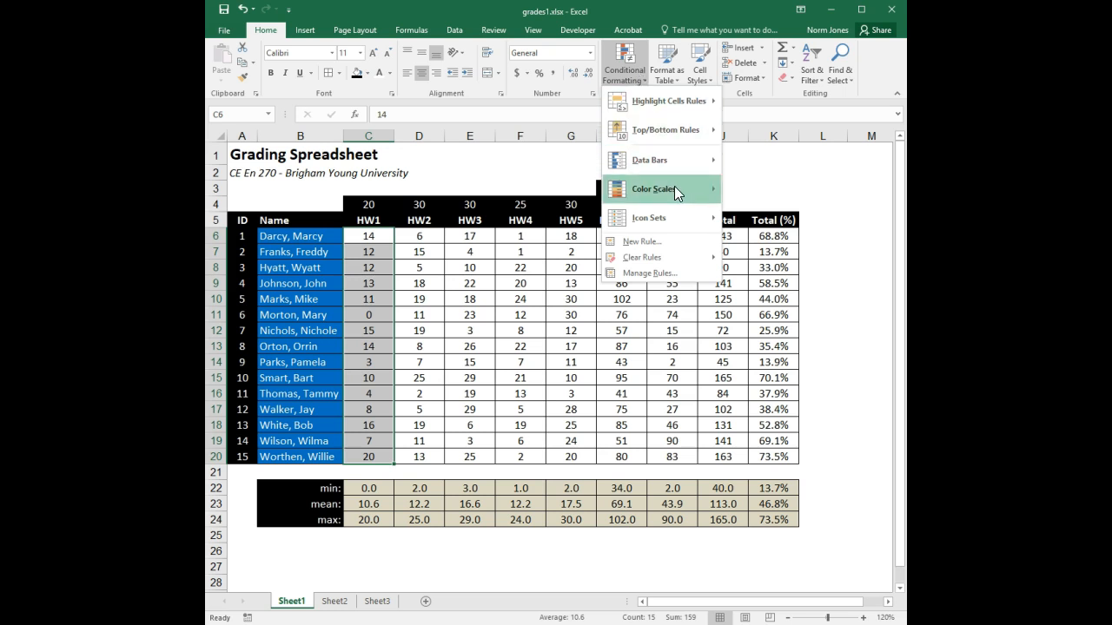
mouse_move(674, 186)
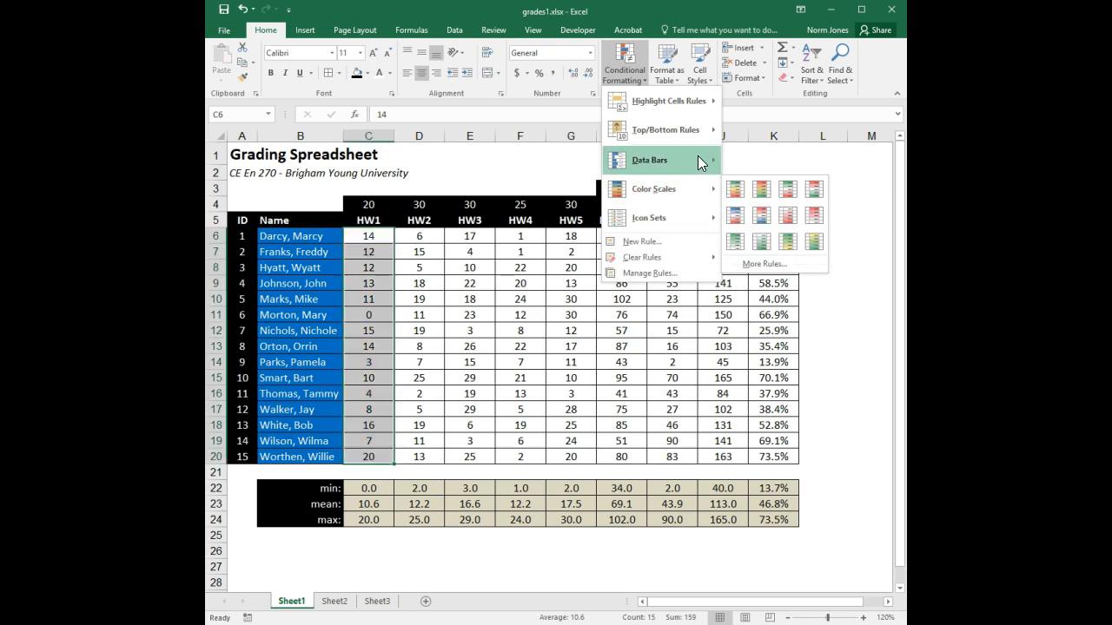
mouse_move(701, 163)
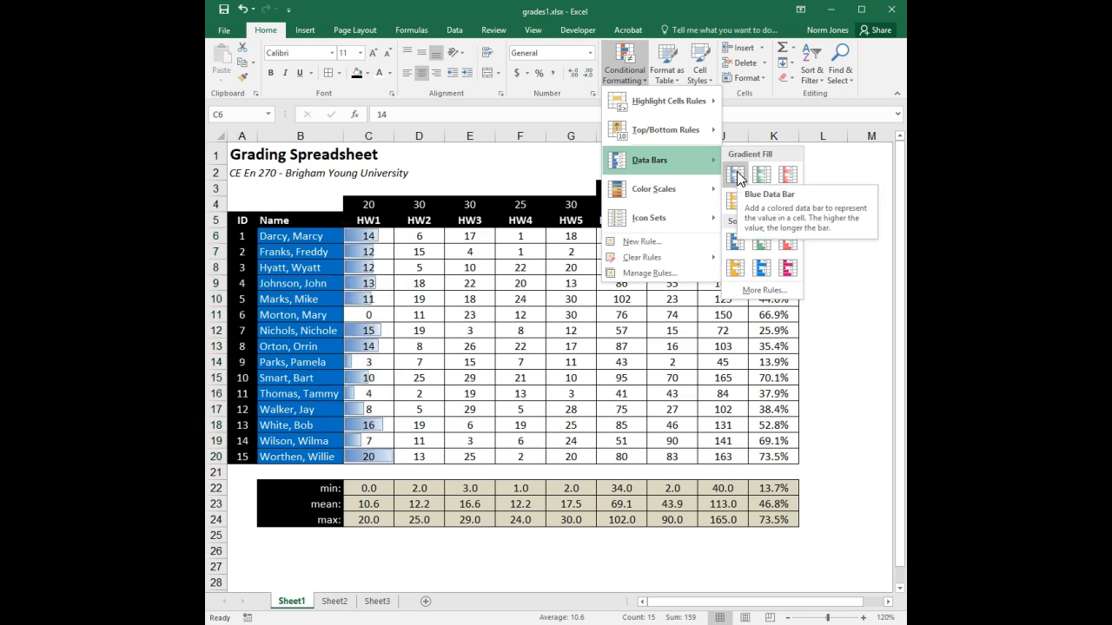
mouse_move(703, 217)
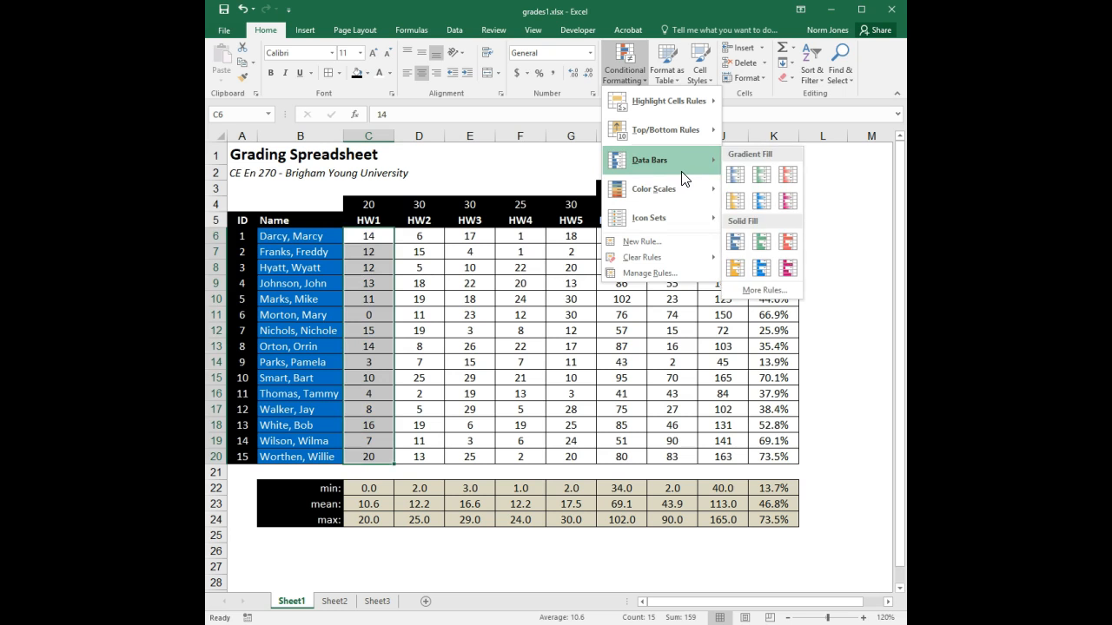
mouse_move(693, 102)
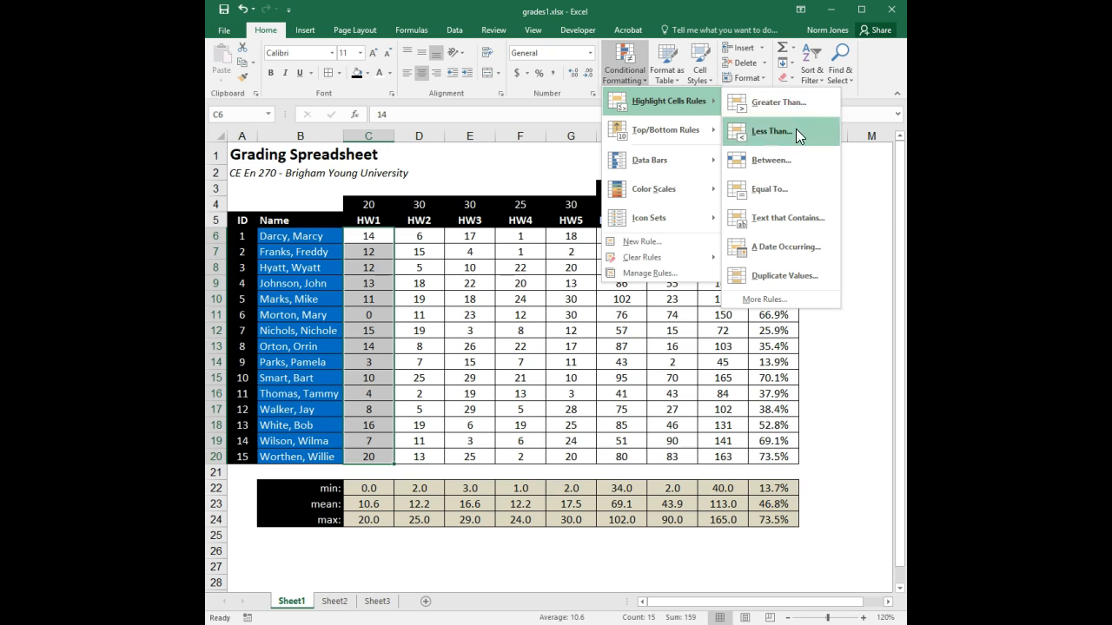
left_click(774, 188)
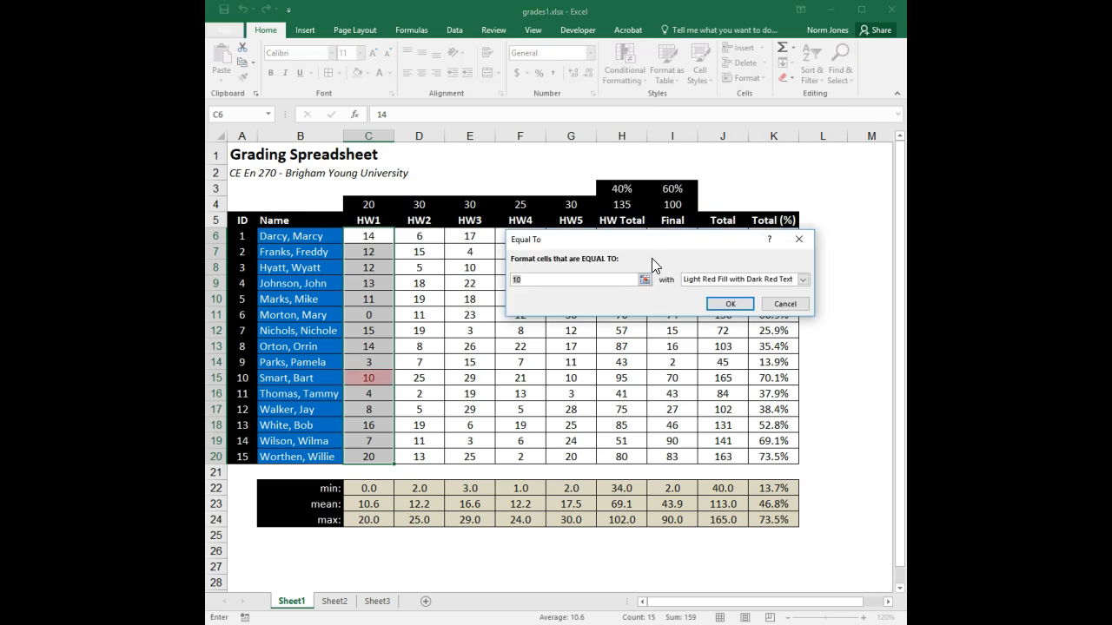
left_click(542, 279)
key("BackSpace")
key("BackSpace")
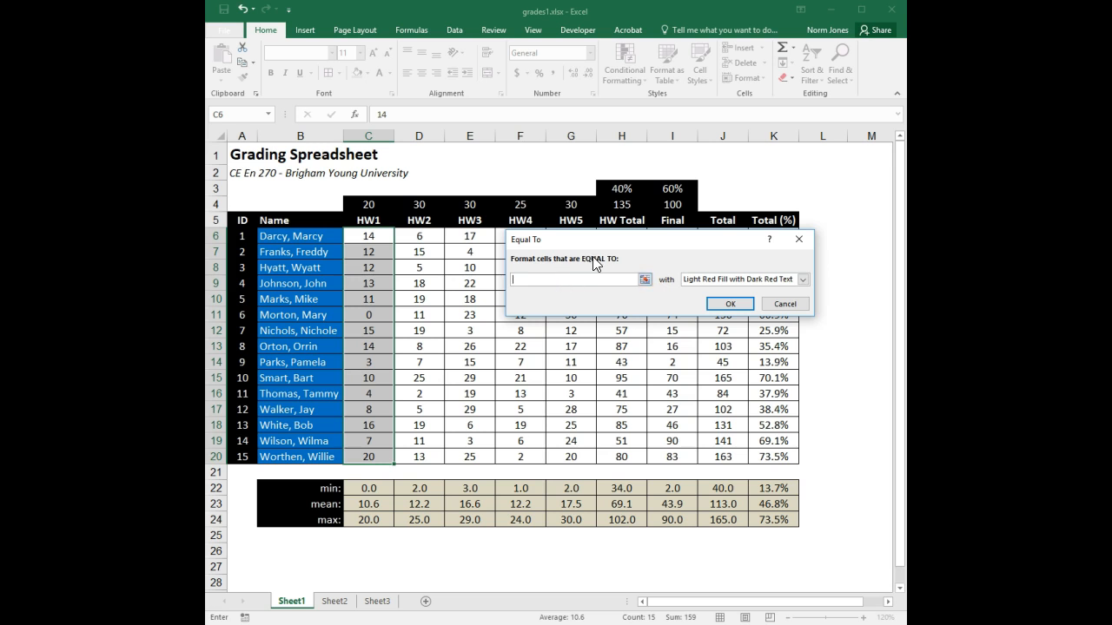
left_click(370, 490)
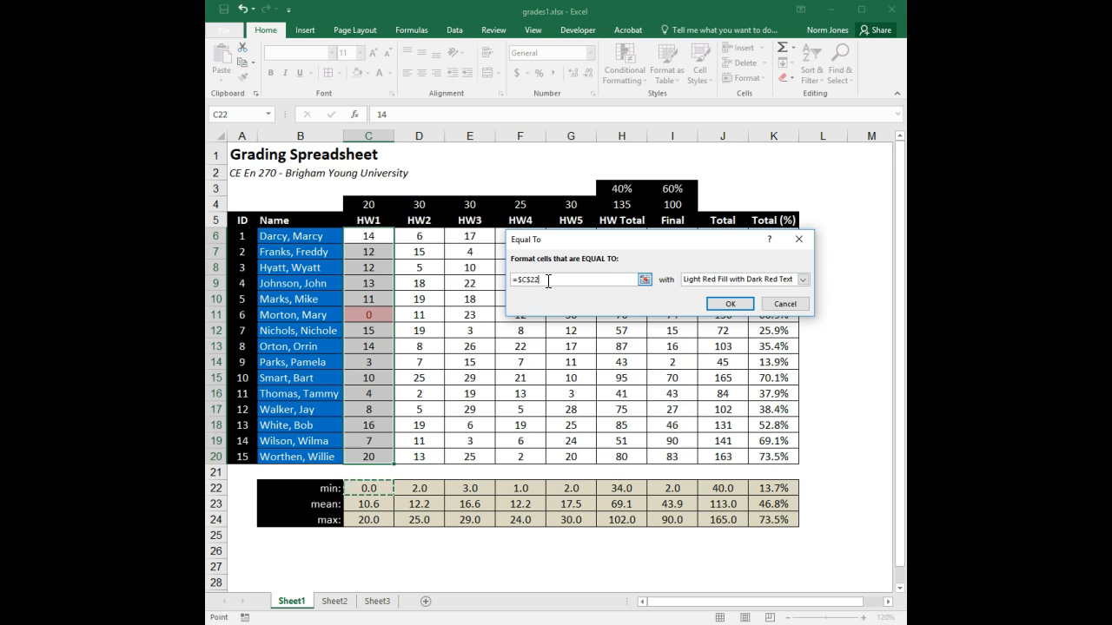
left_click(516, 279)
key("Delete")
left_click(723, 304)
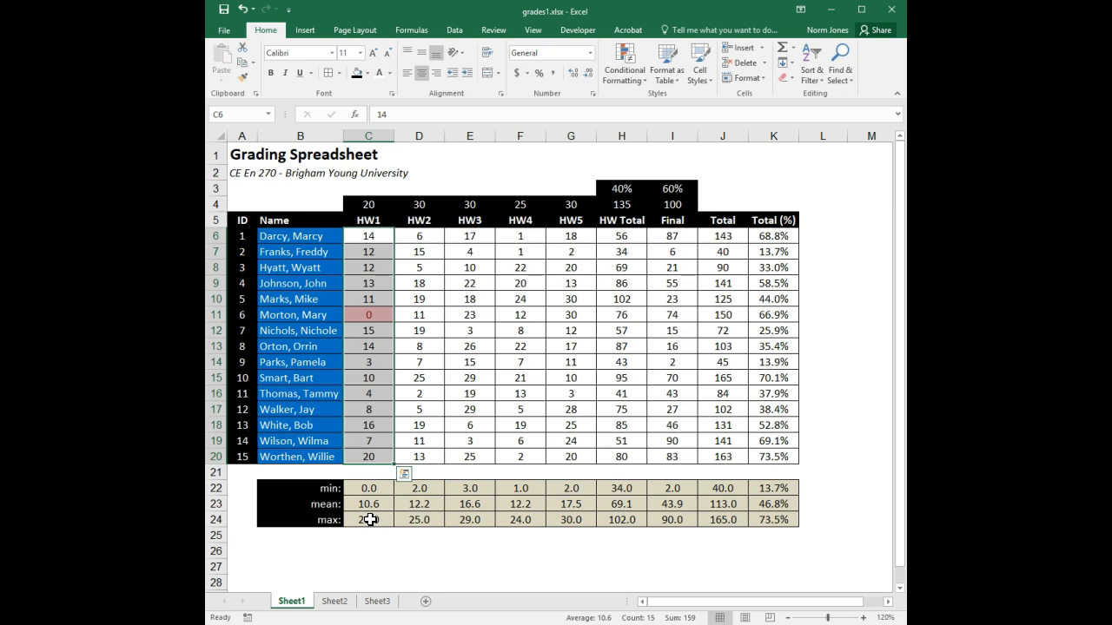
Highlight HW1 scores in C6:C20 equal to the maximum in =C$24 with Green Fill with Dark Green Text.
left_click(630, 76)
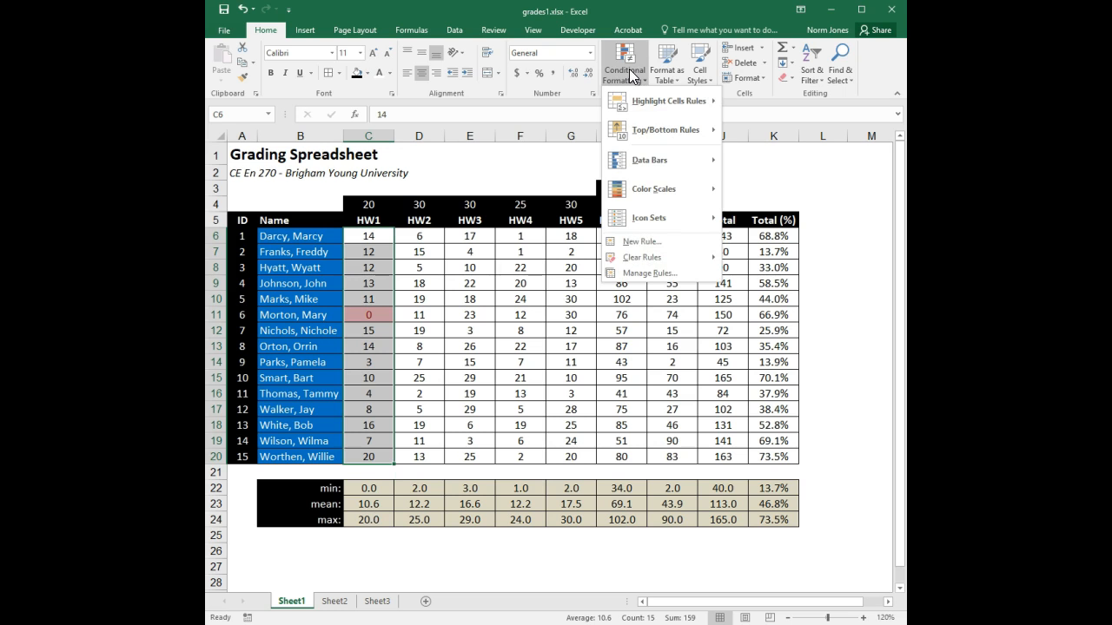
mouse_move(638, 103)
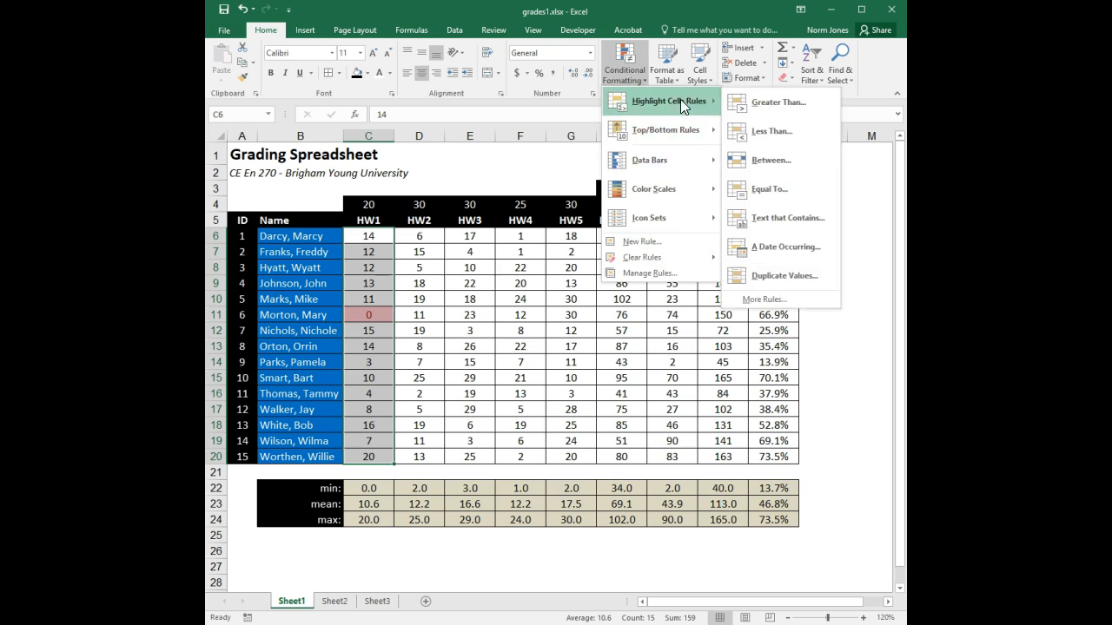
left_click(778, 188)
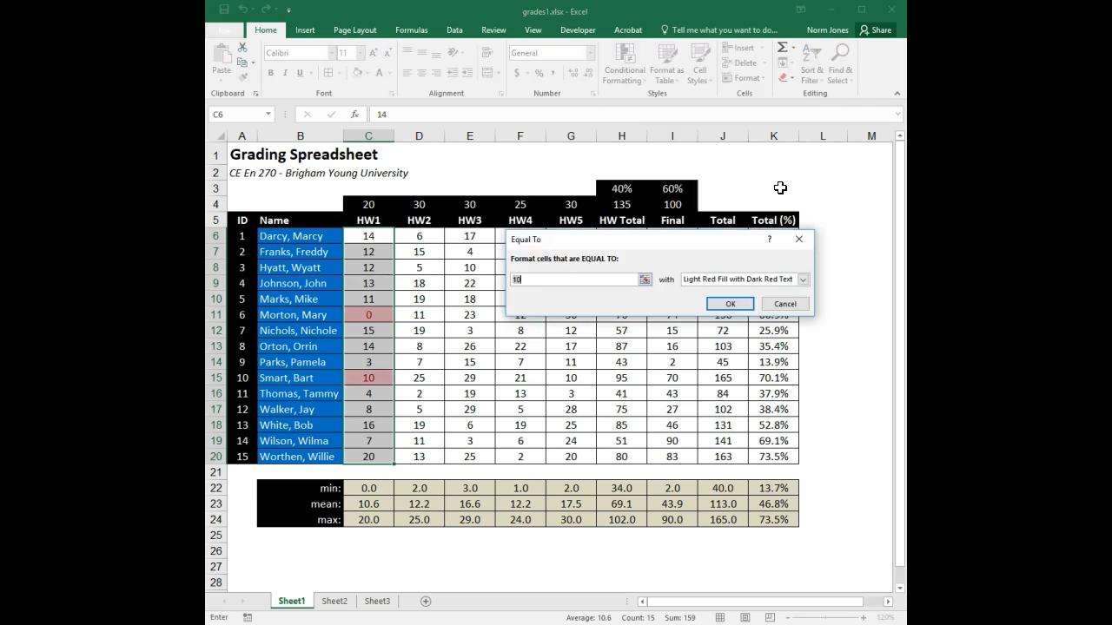
left_click(804, 279)
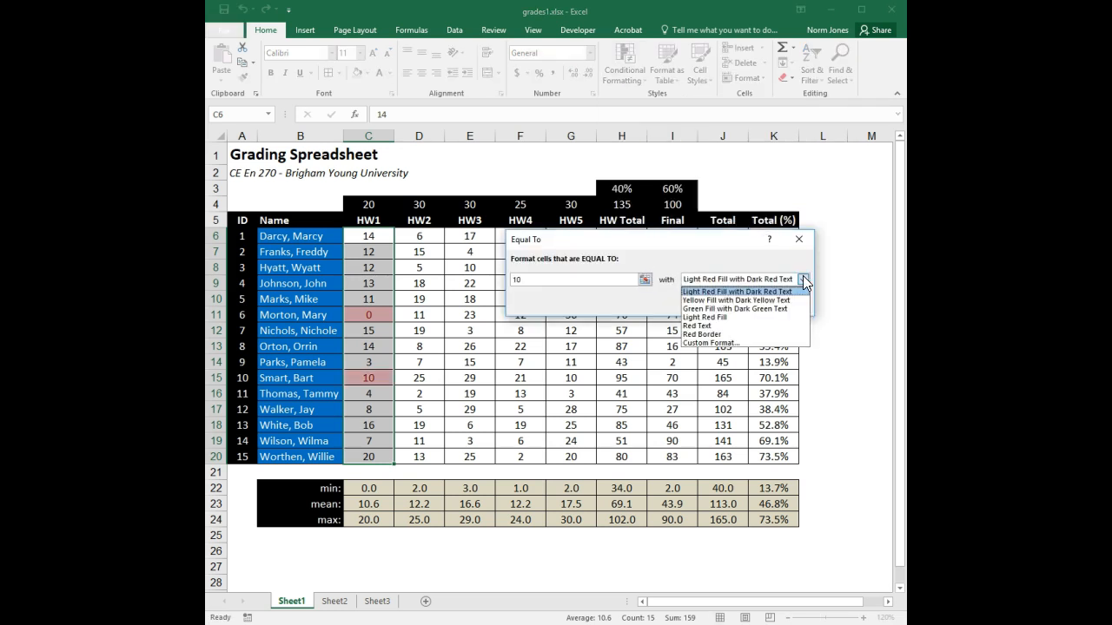
left_click(735, 308)
left_click(545, 276)
key("BackSpace")
key("BackSpace")
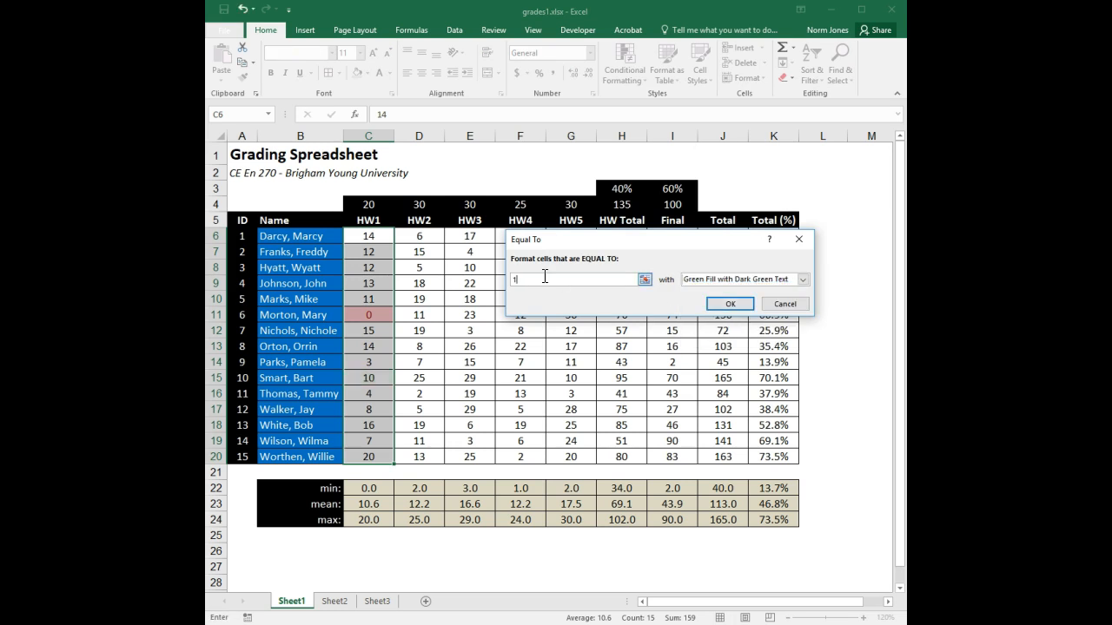
left_click(371, 519)
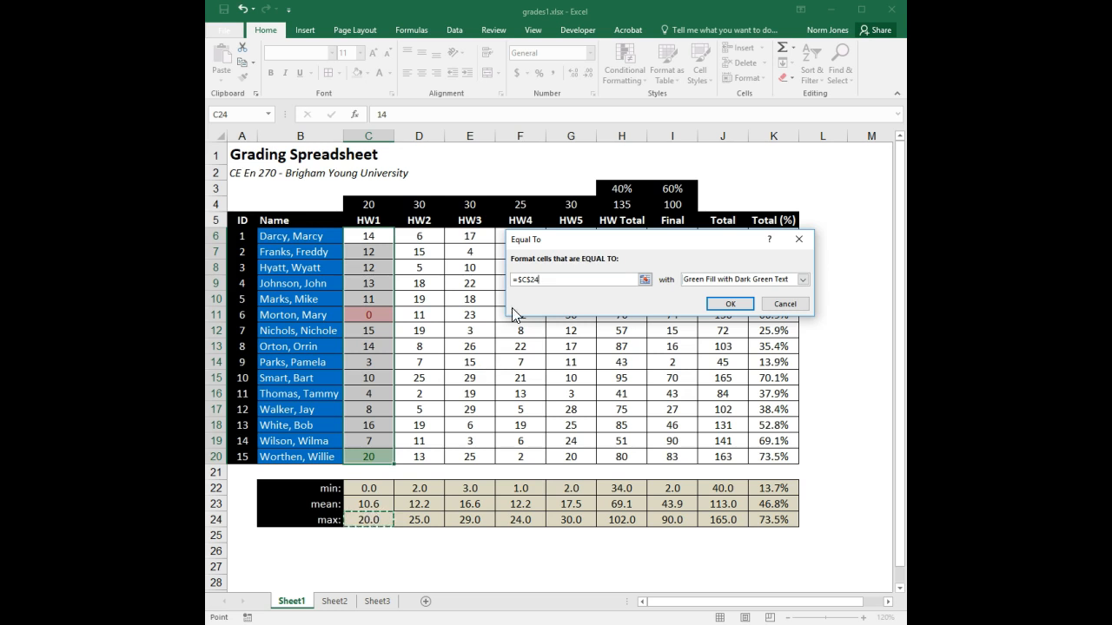
left_click(525, 279)
left_click(722, 305)
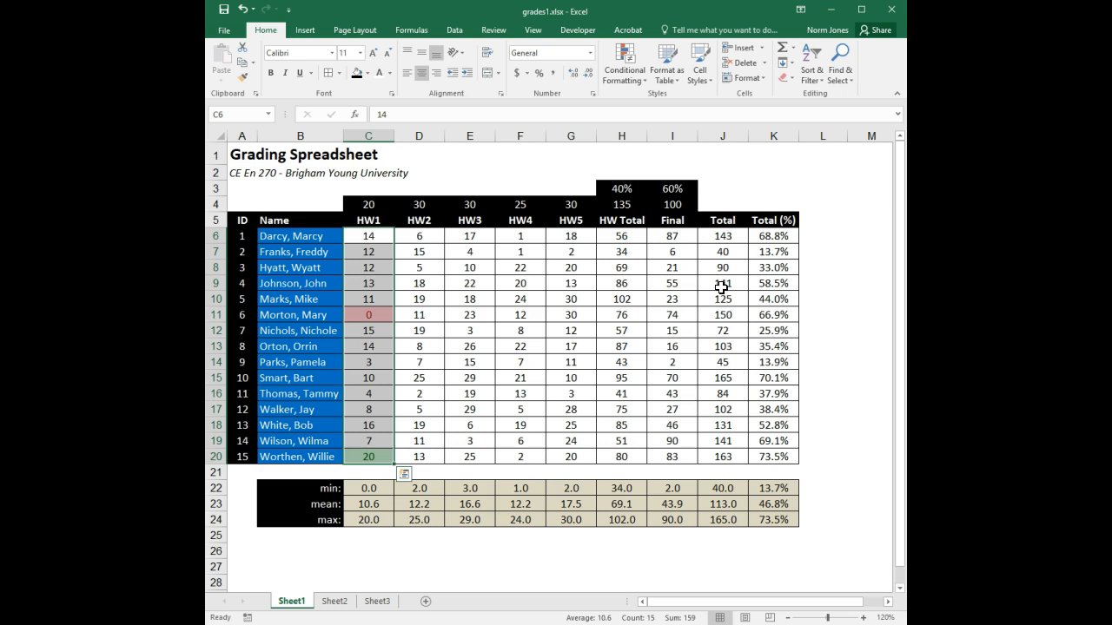
Review the references and applied ranges of the conditional formatting rules on the HW1 scores, leaving the rules as they are.
left_click(641, 77)
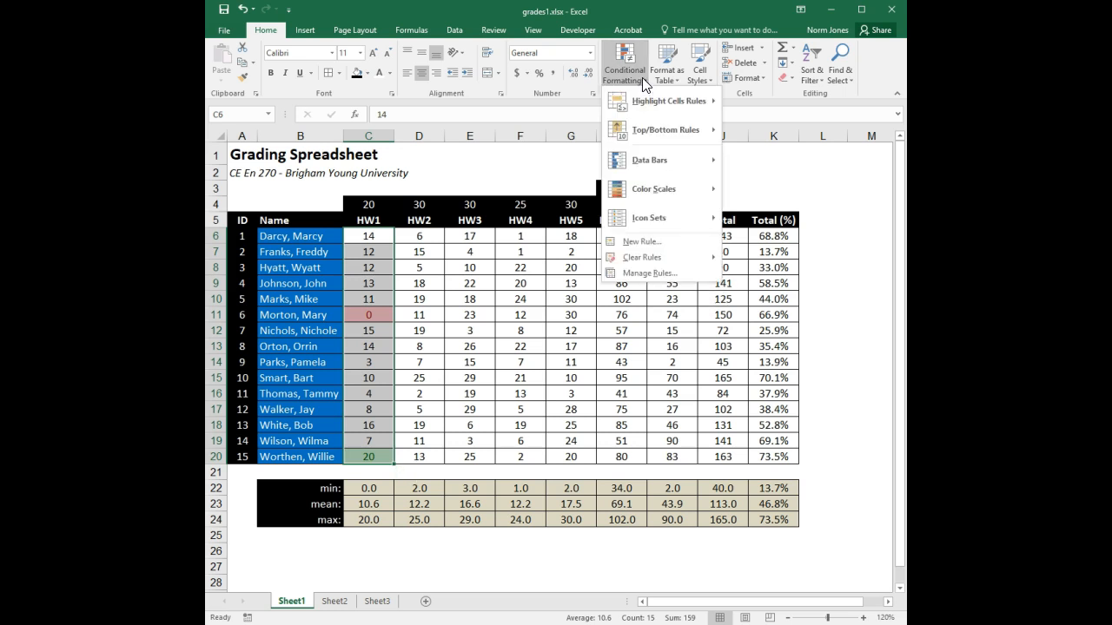
left_click(662, 278)
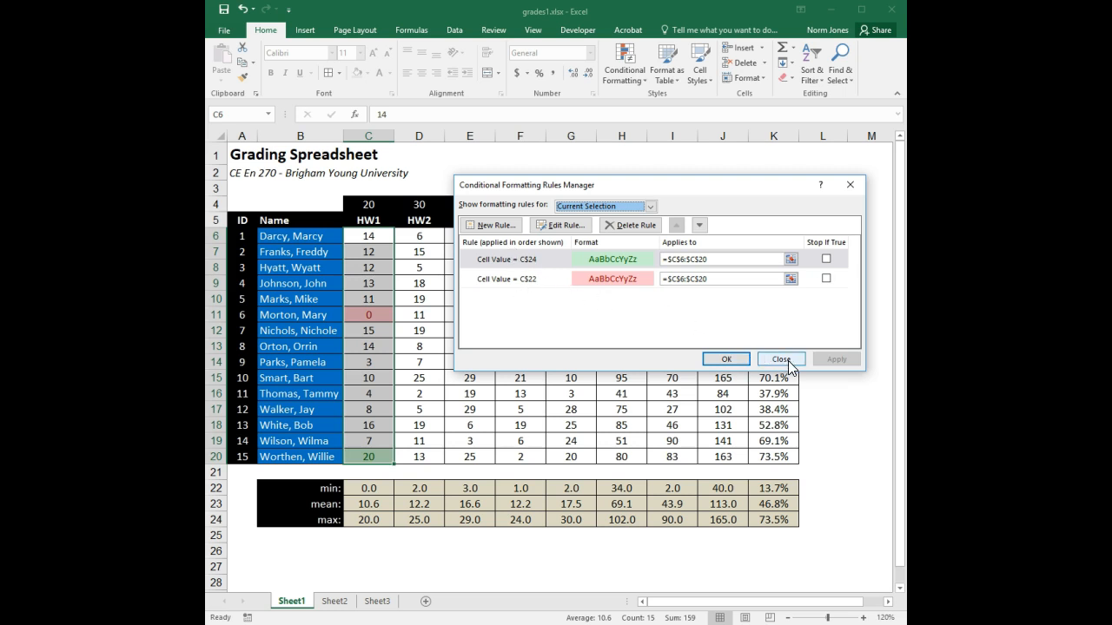
left_click(788, 360)
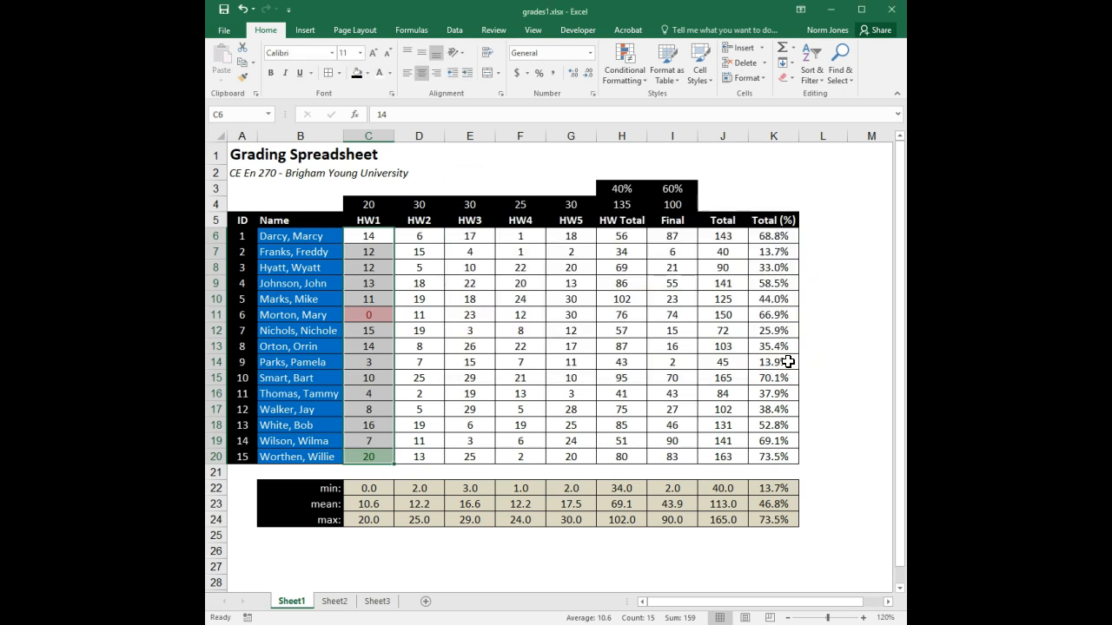
left_click(471, 364)
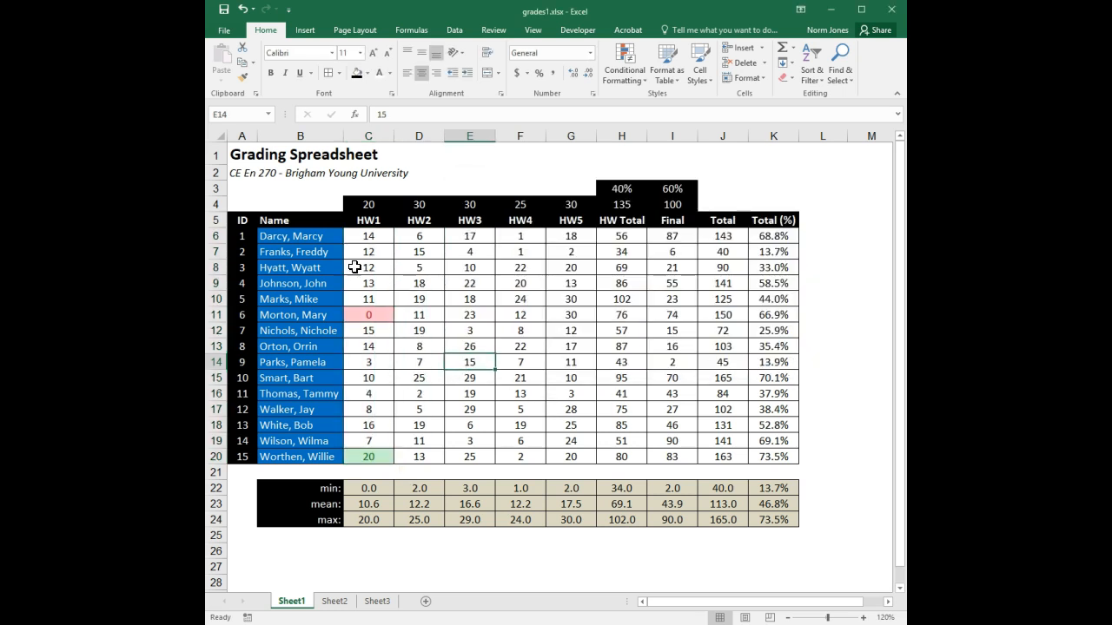
Test the minimum highlighting by setting the HW1 score in C11 to 4, and restore the score to 0.
left_click(375, 316)
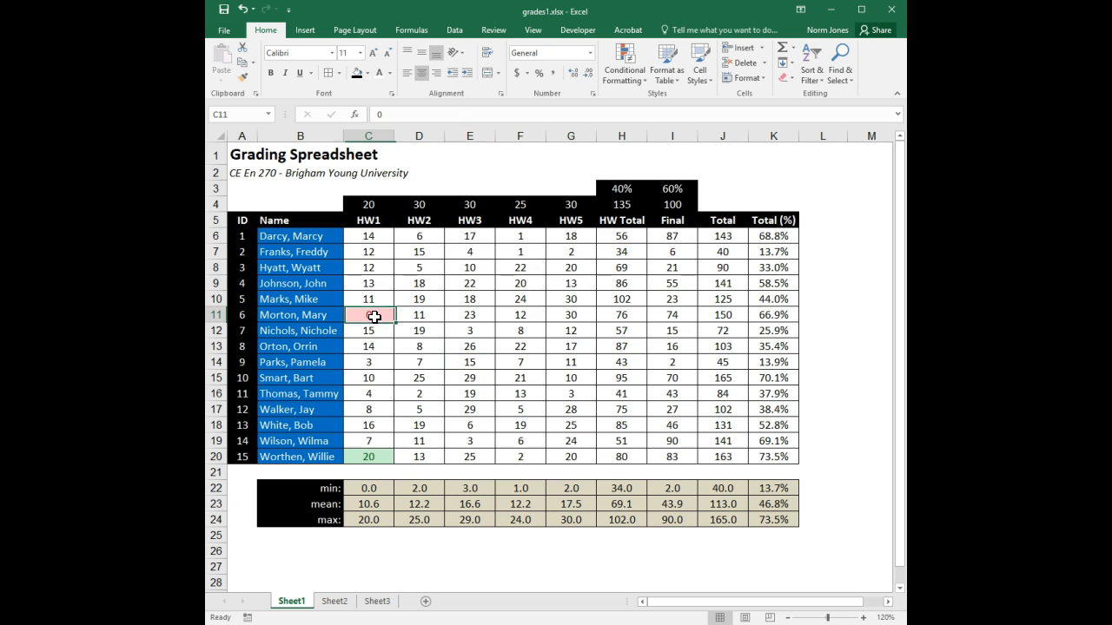
type("4")
key("Return")
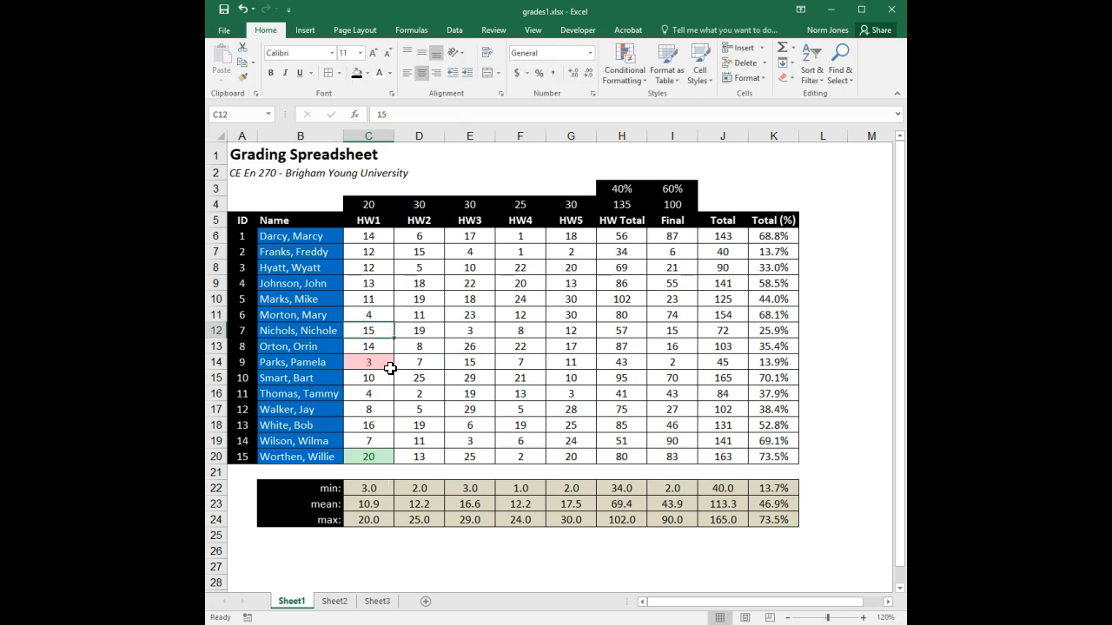
left_click(381, 313)
type("0")
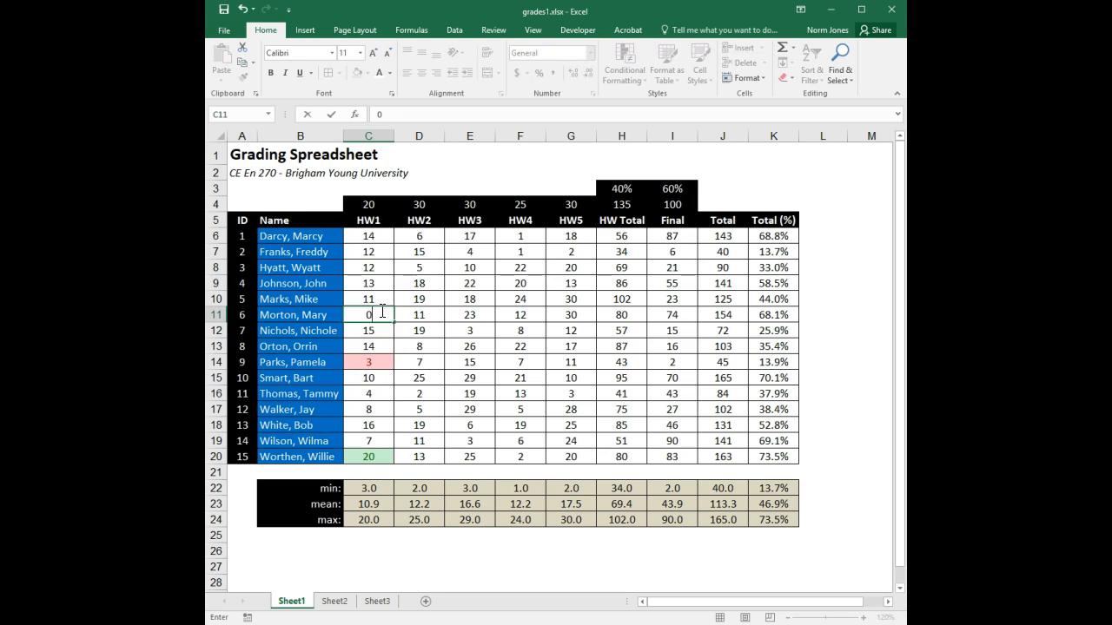
key("Return")
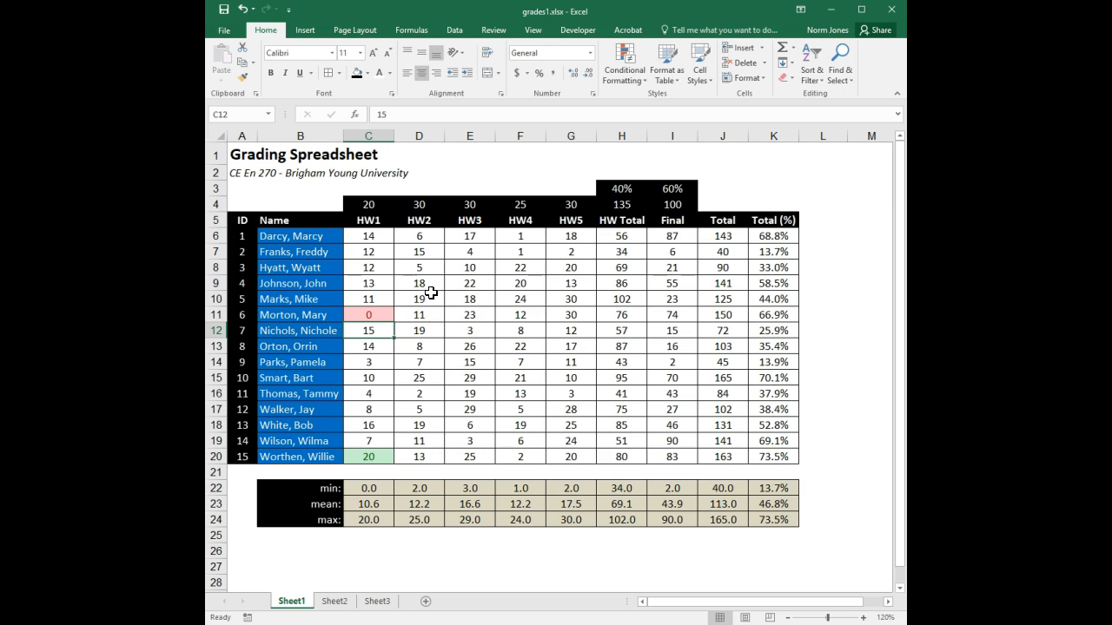
Copy the formatting of the HW1 scores in C6:C20 onto D6:K20 with Format Painter.
left_click_drag(385, 239, 383, 460)
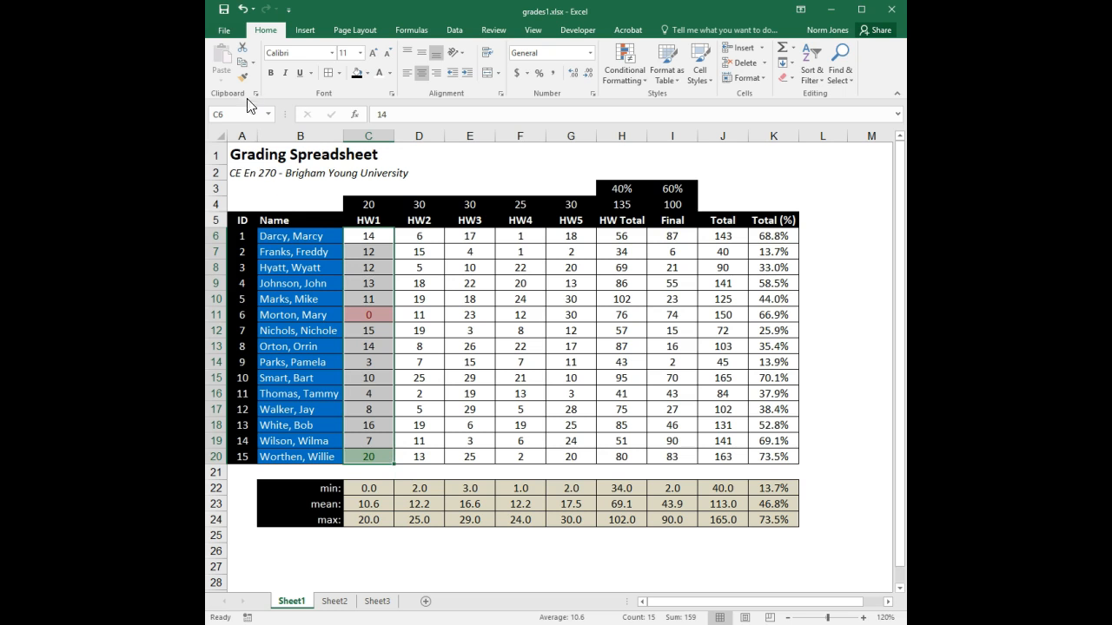
left_click(242, 73)
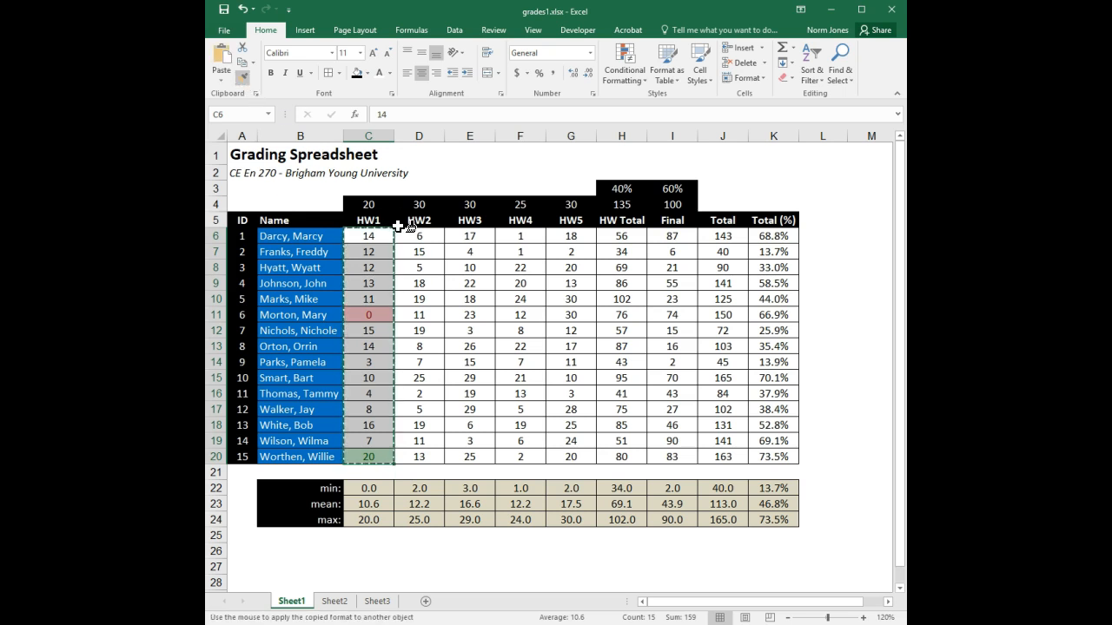
mouse_move(412, 234)
left_mouse_down()
mouse_move(539, 387)
mouse_move(673, 452)
mouse_move(766, 466)
left_mouse_up()
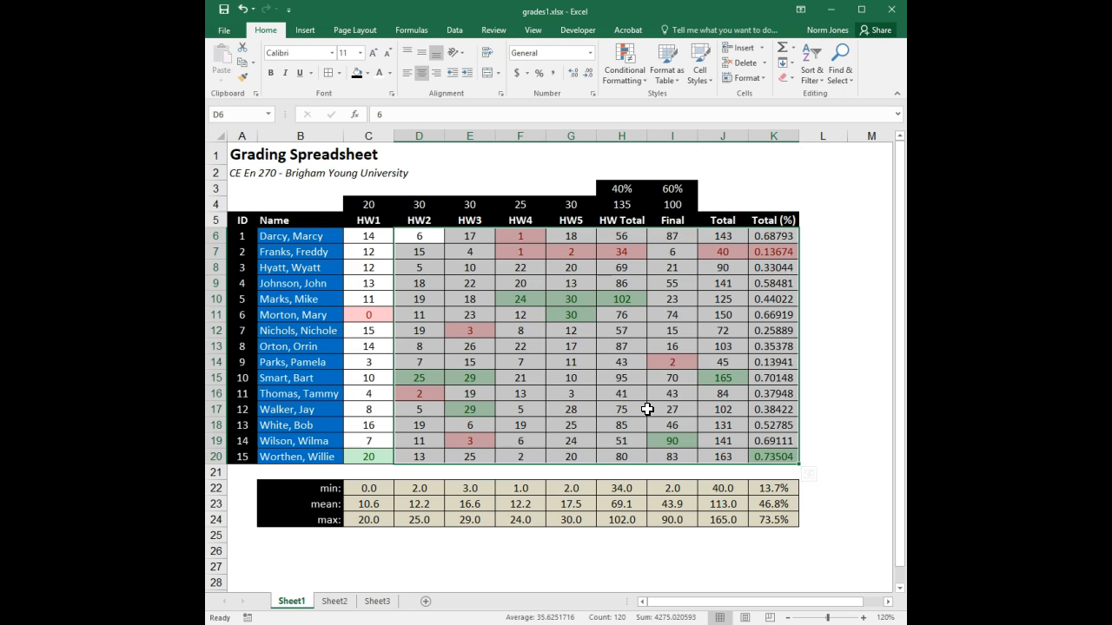
left_click(856, 277)
Format the Total (%) values in K6:K20 as percentages with one decimal place.
left_click_drag(785, 235, 784, 454)
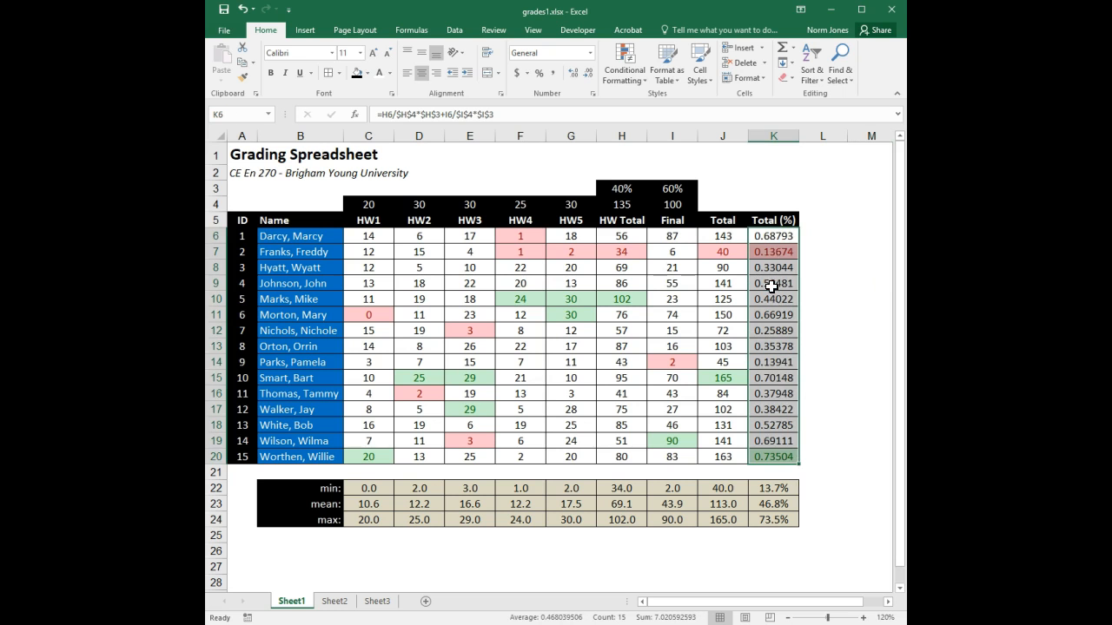
left_click(538, 72)
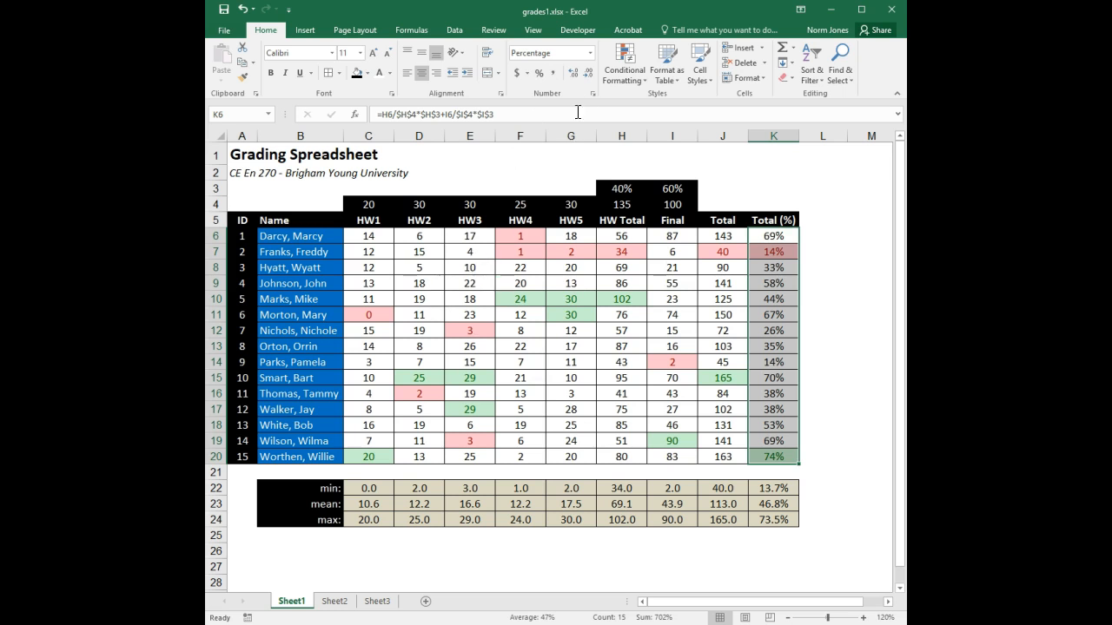
left_click(575, 75)
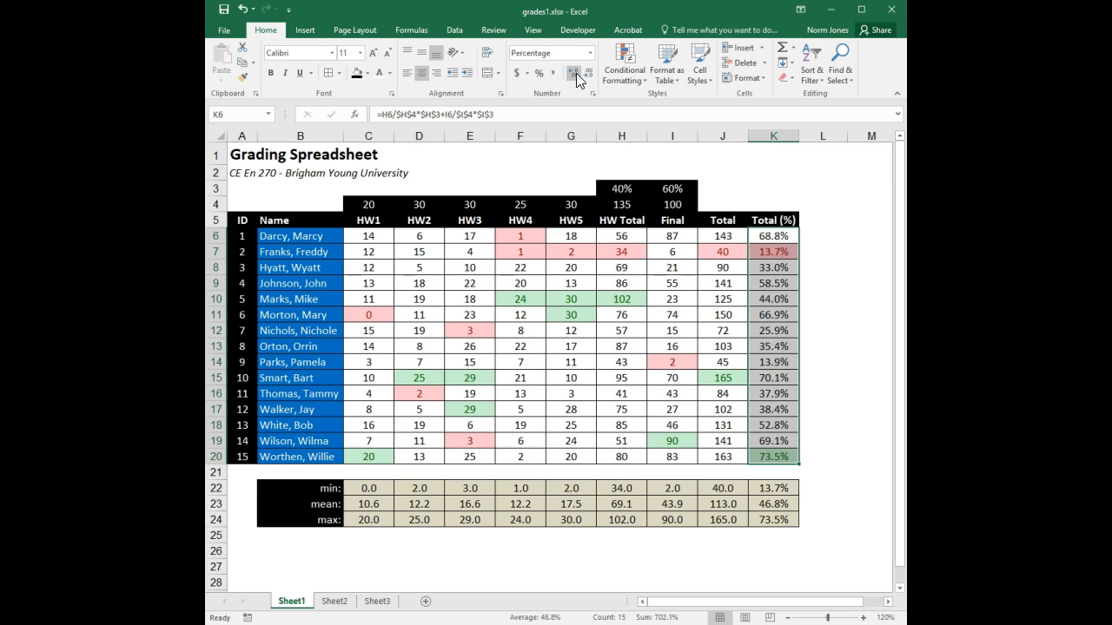
left_click(855, 269)
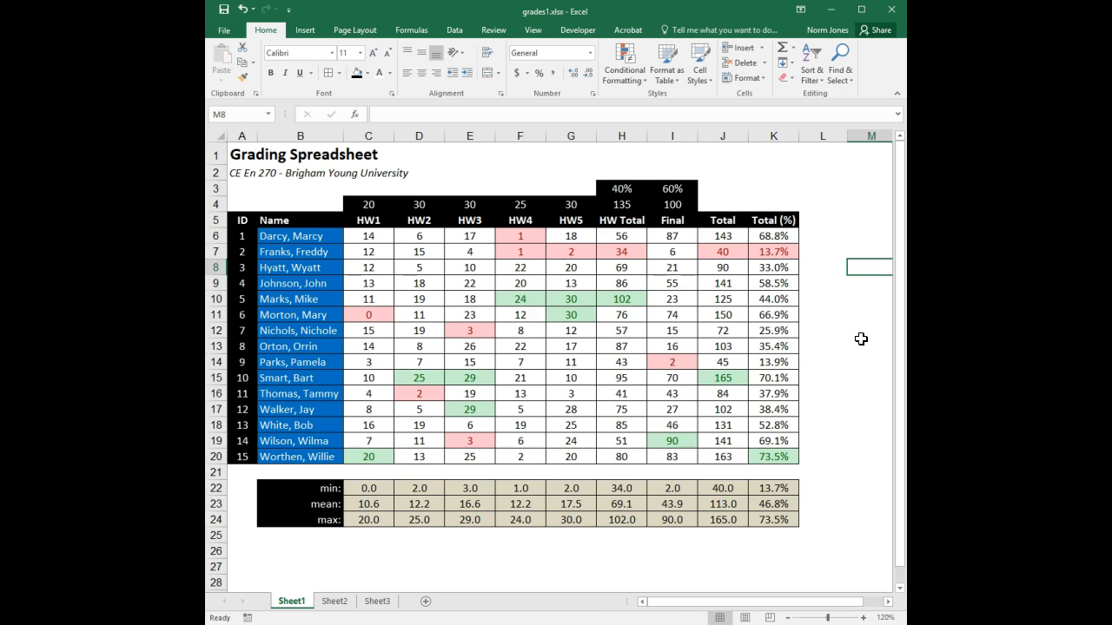